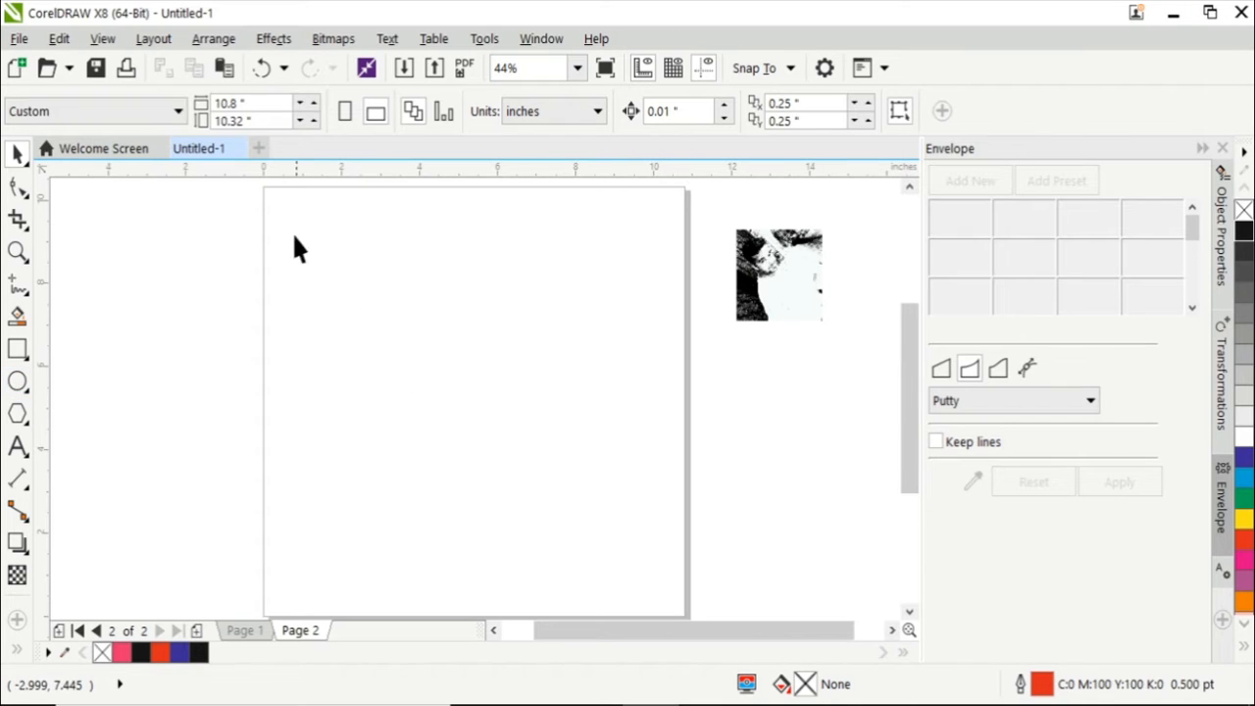
Draw an ellipse about 9.82 by 8.86 inches on the page, make it a full closed ellipse and give it a black outline.
click(18, 381)
drag(283, 216, 672, 590)
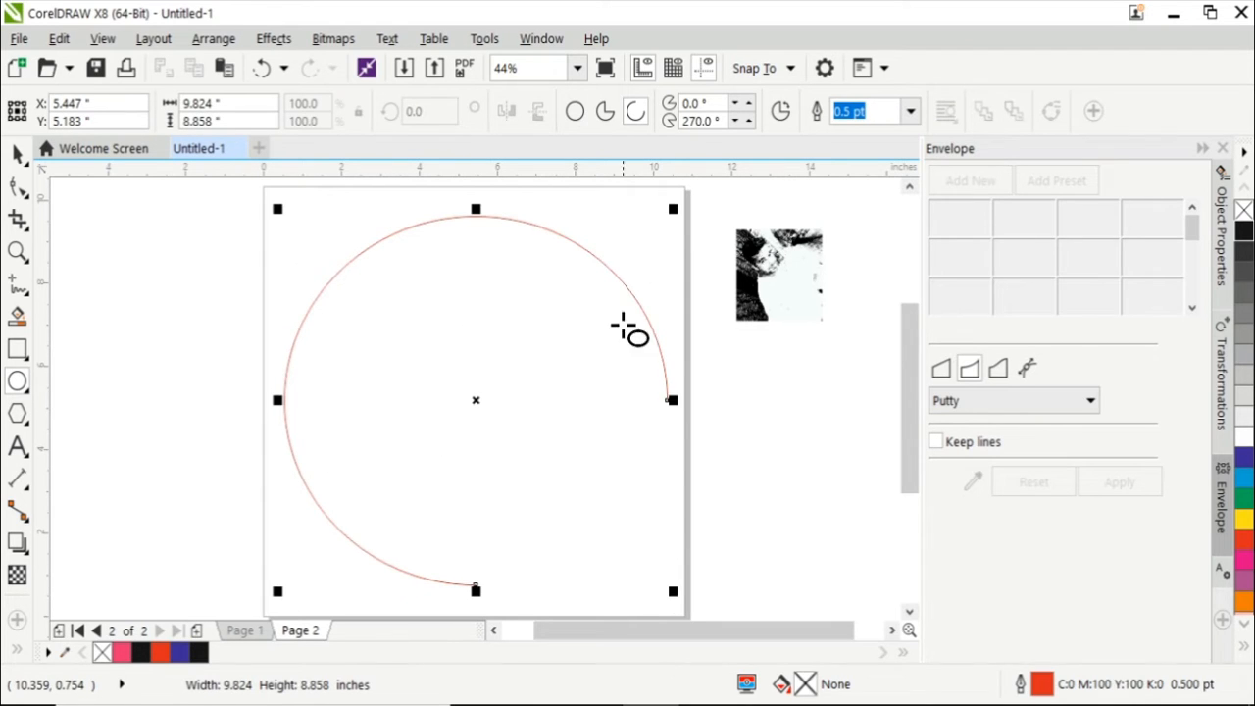
click(574, 111)
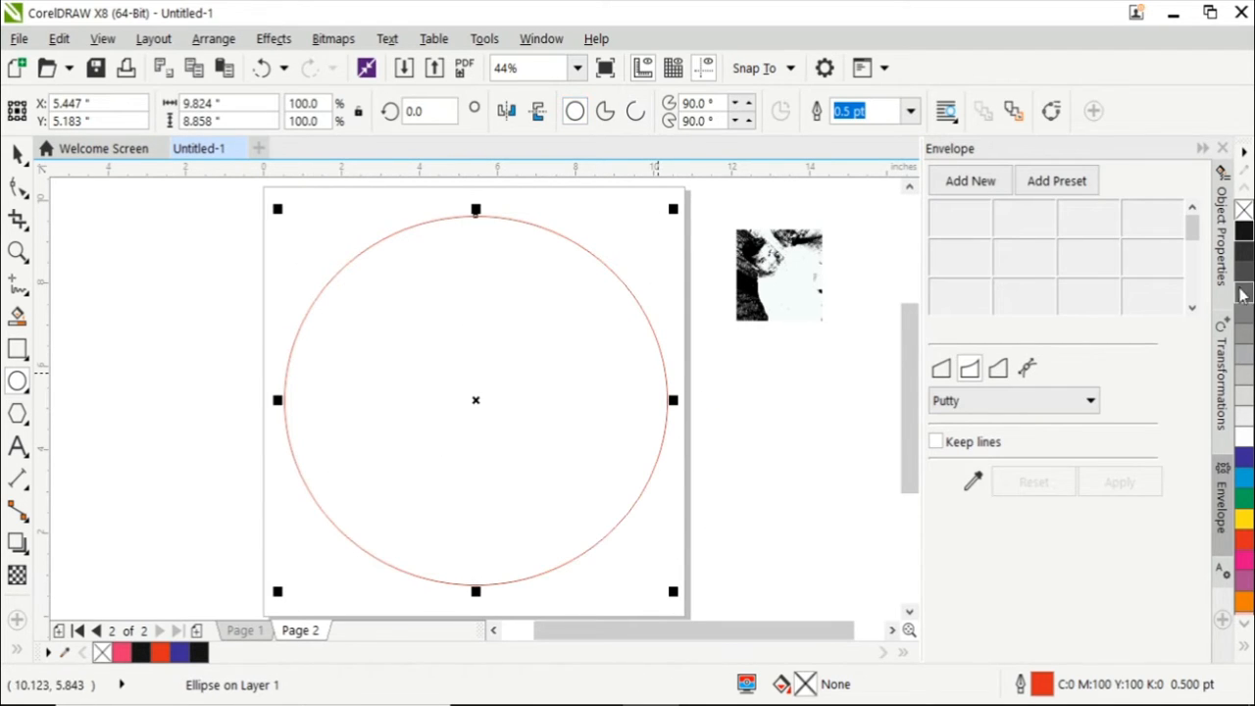
right_click(1242, 234)
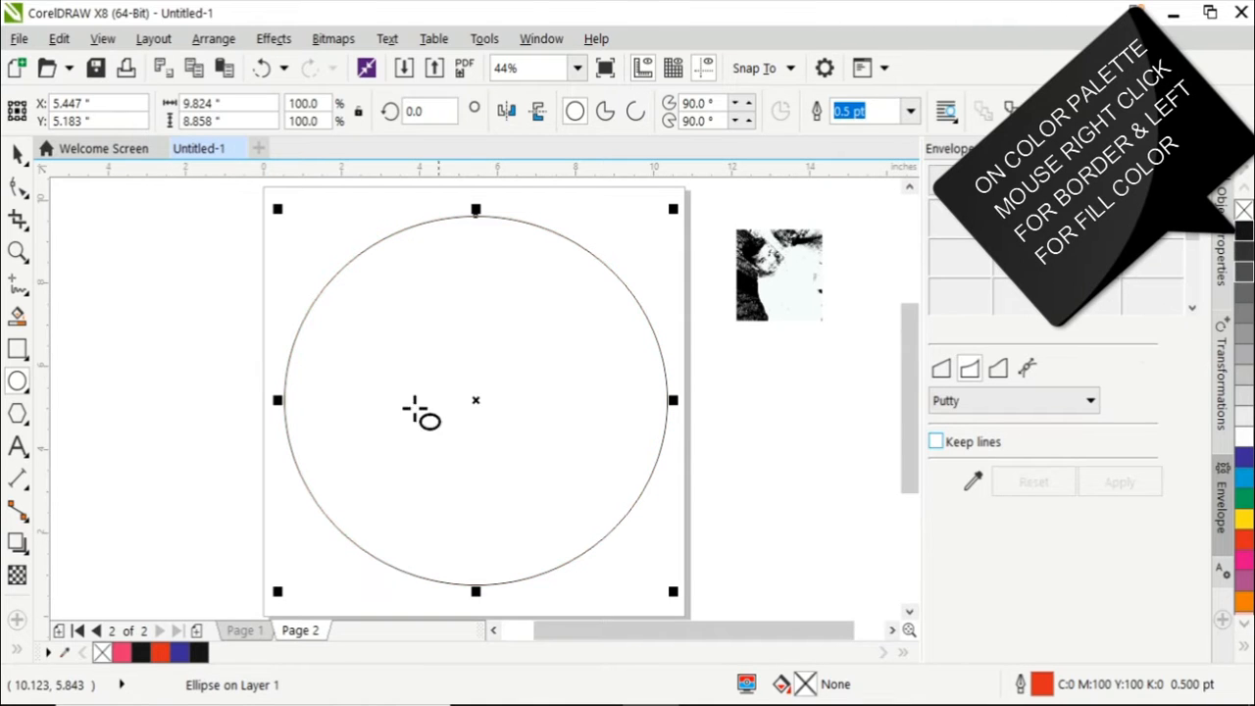
Set the ellipse's height to 9.824 inches, matching its width, to make it a true circle.
double_click(216, 102)
key(ctrl+c)
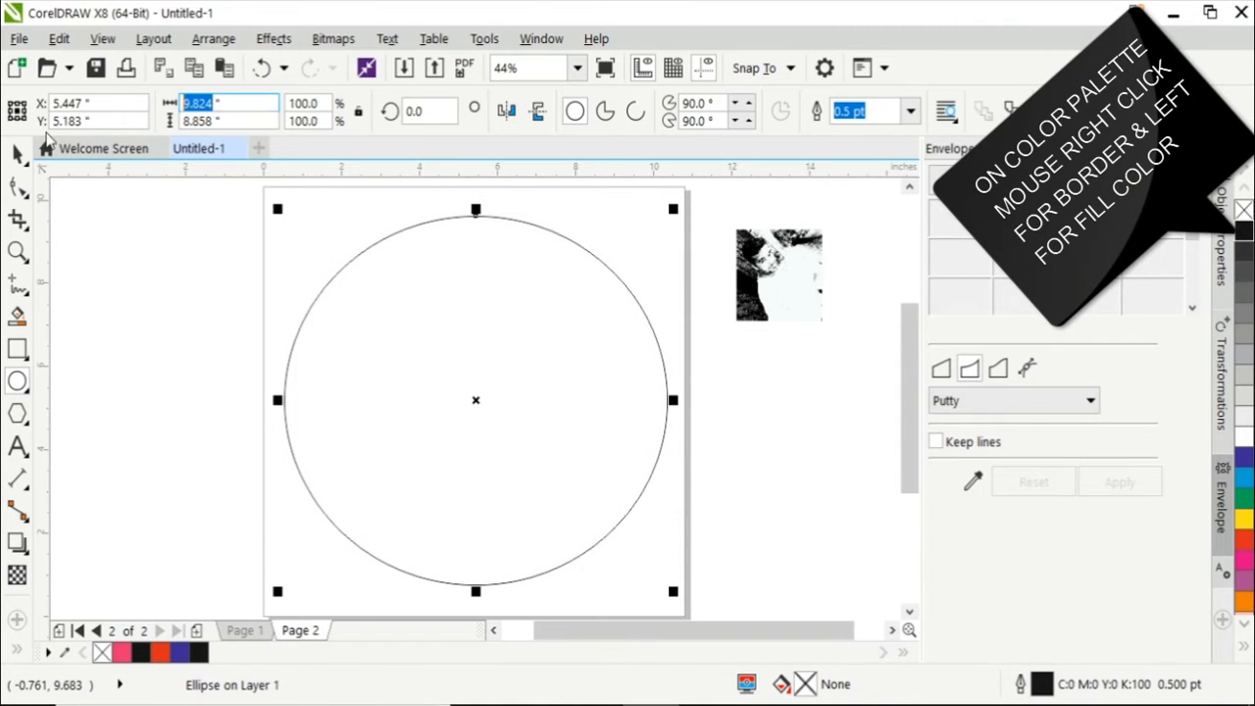
drag(215, 121, 94, 120)
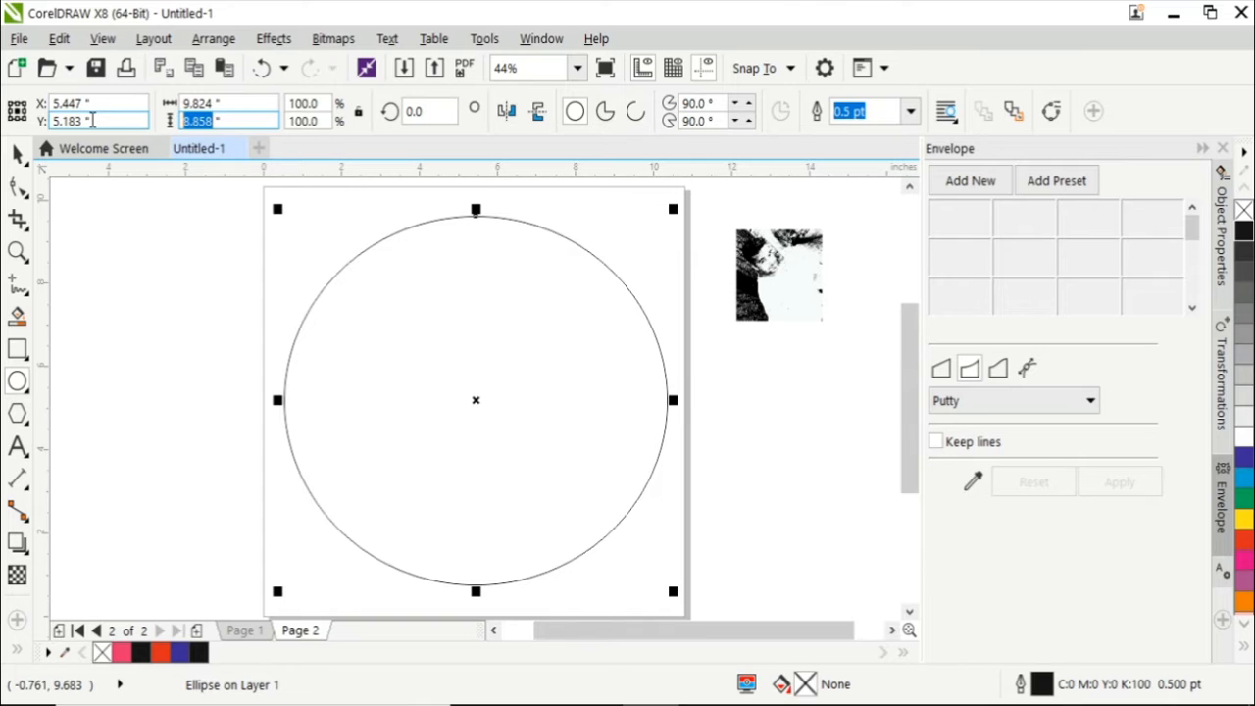
key(ctrl+v)
key(Return)
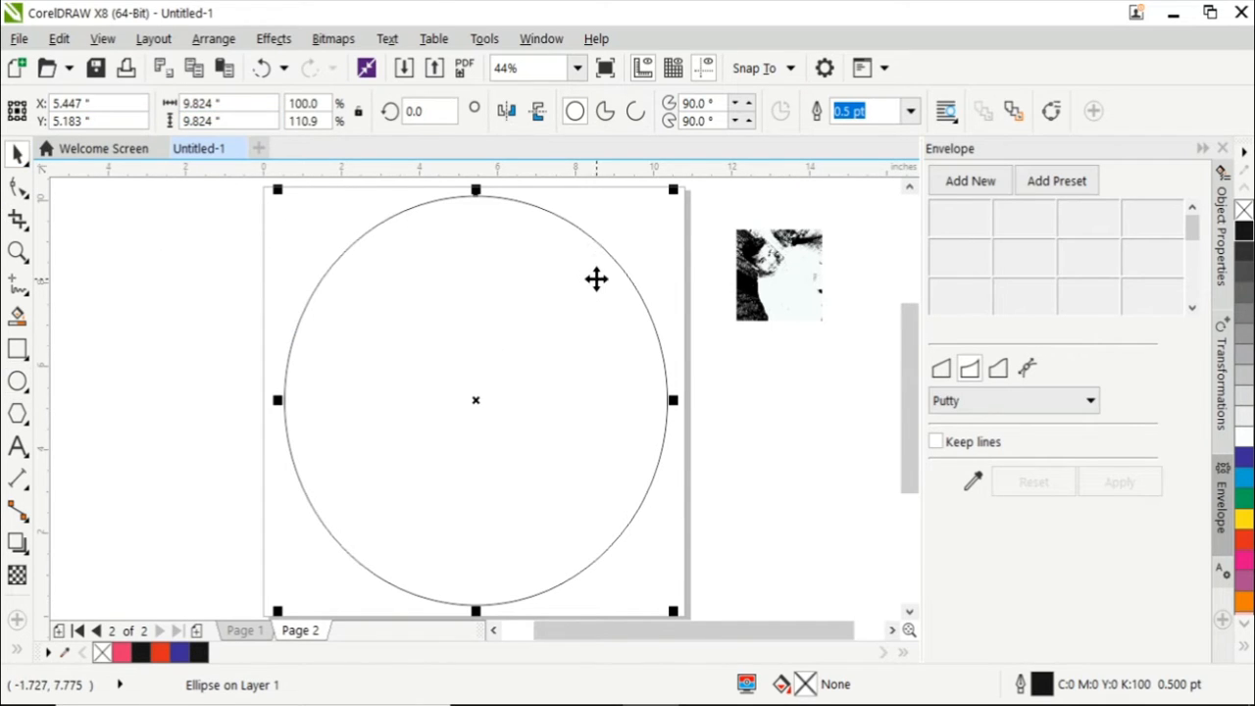
Duplicate the circle and shrink the copy about its centre to form a smaller concentric circle.
key(plus)
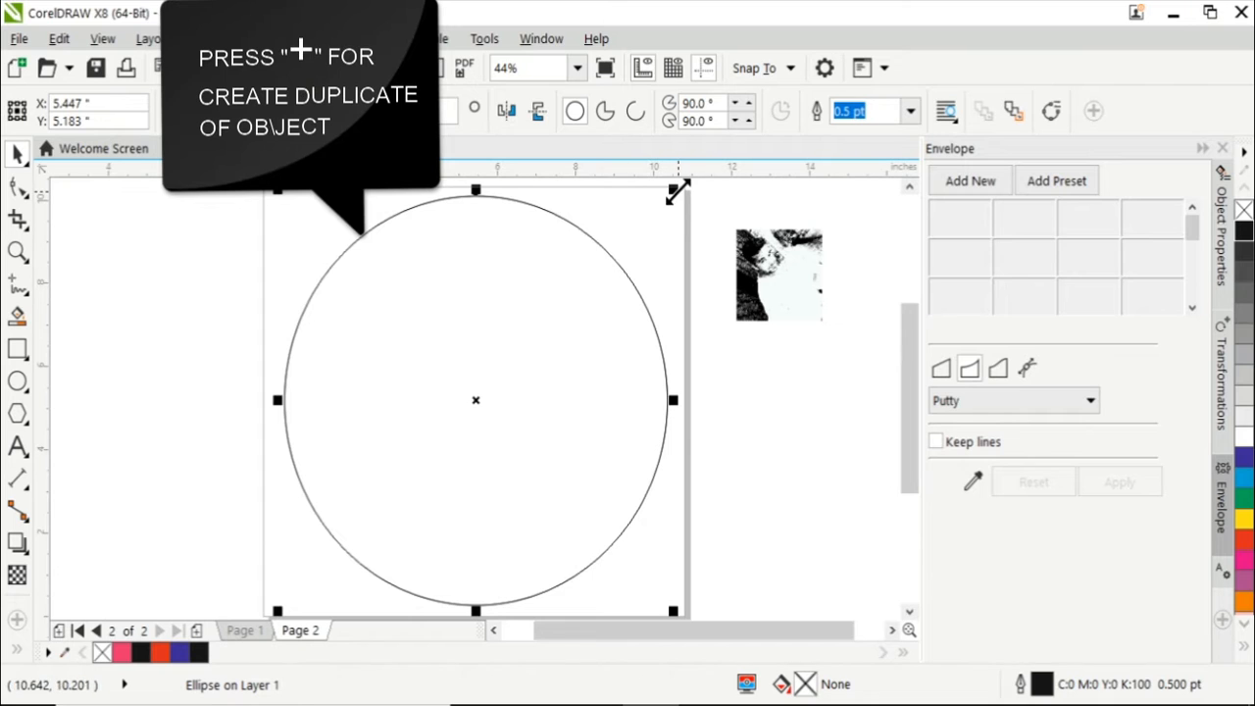
drag(675, 190, 633, 235)
click(751, 474)
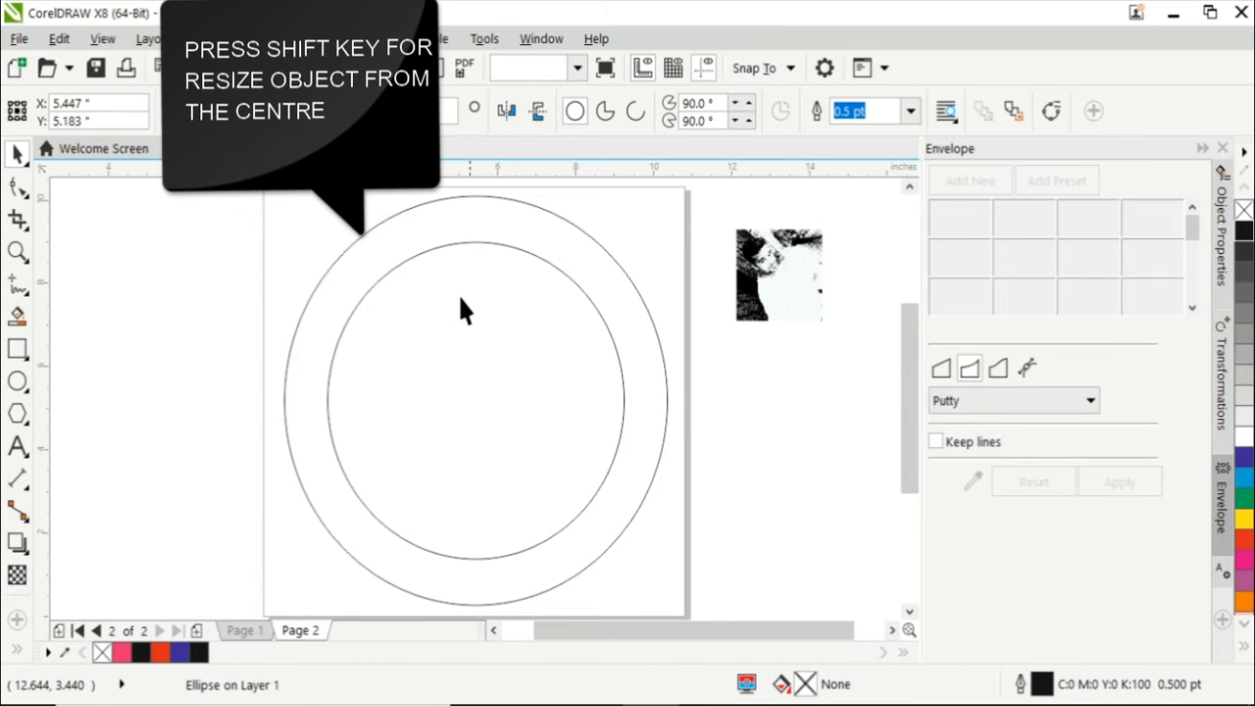
Smart-fill the ring between the two circles with pink and convert its fill to a linear fountain fill.
click(16, 315)
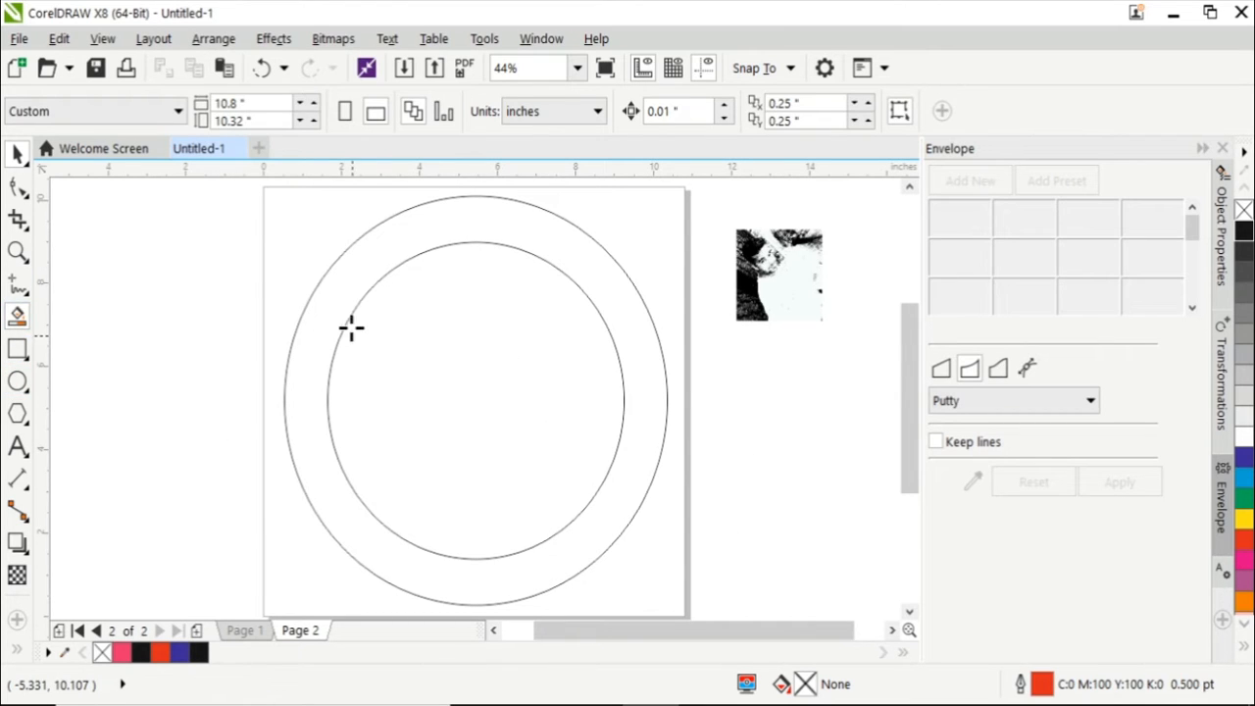
click(367, 275)
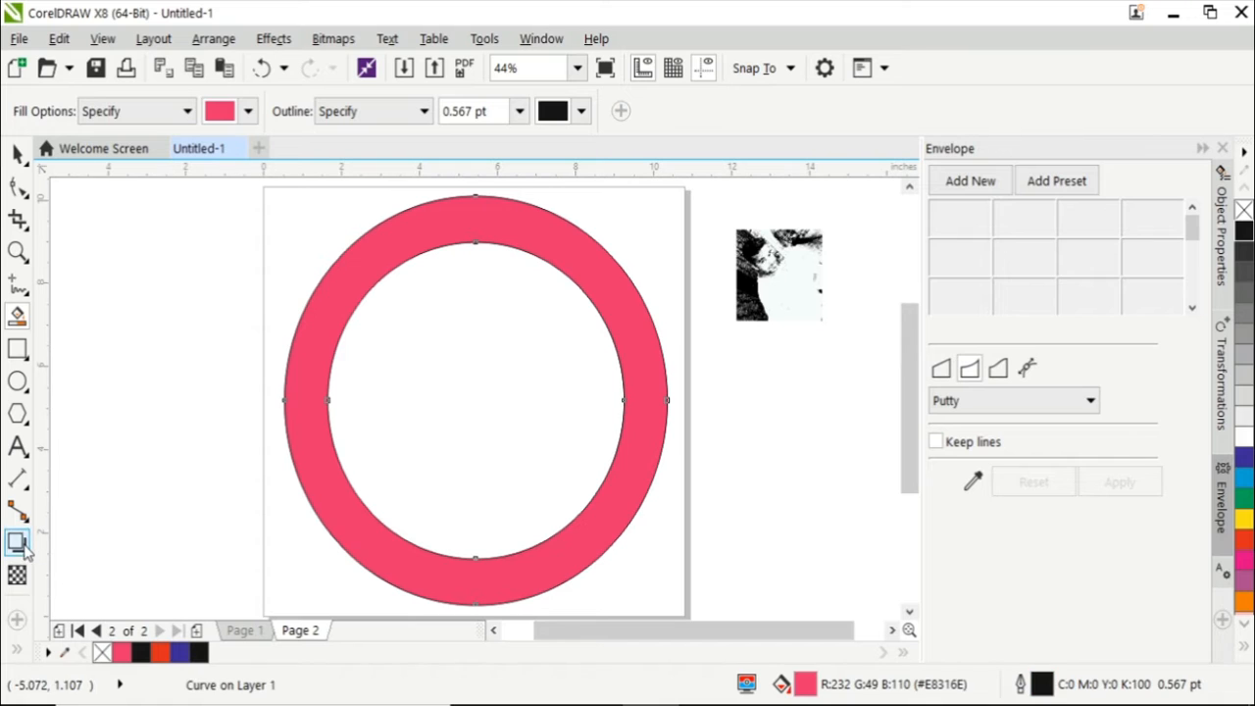
click(16, 653)
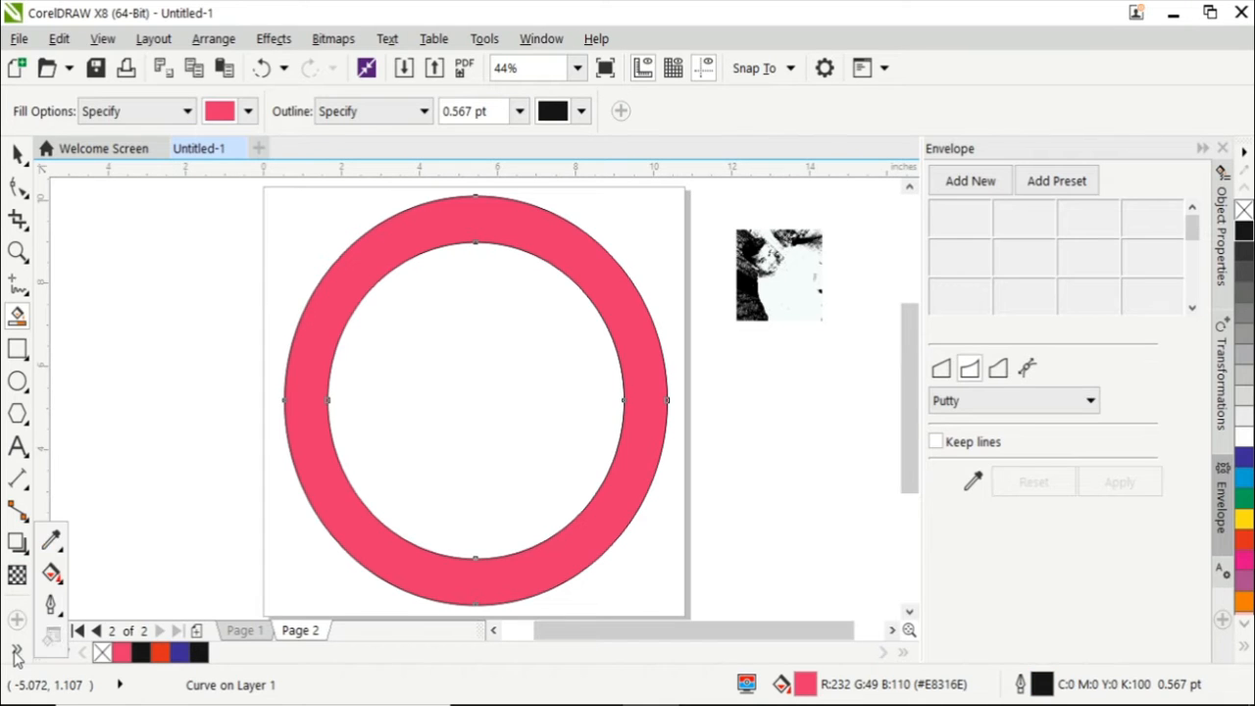
click(51, 573)
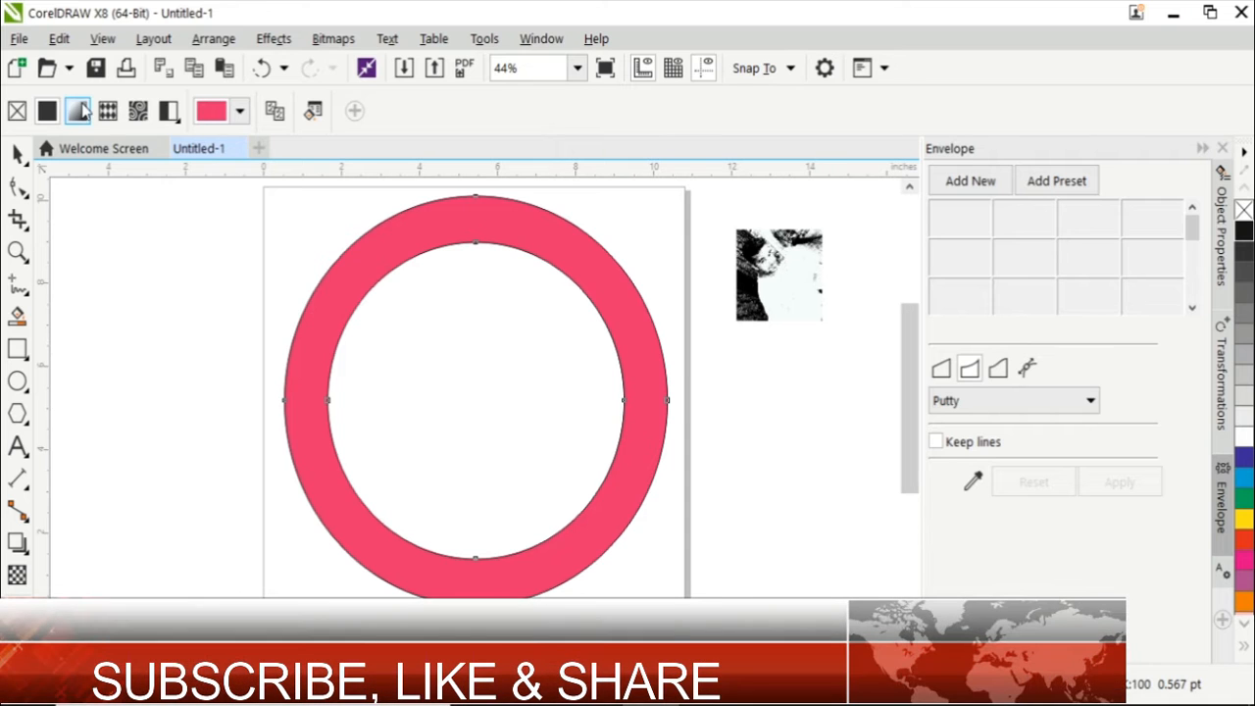
click(312, 453)
Change the start colour of the ring's fountain fill to blue.
click(284, 399)
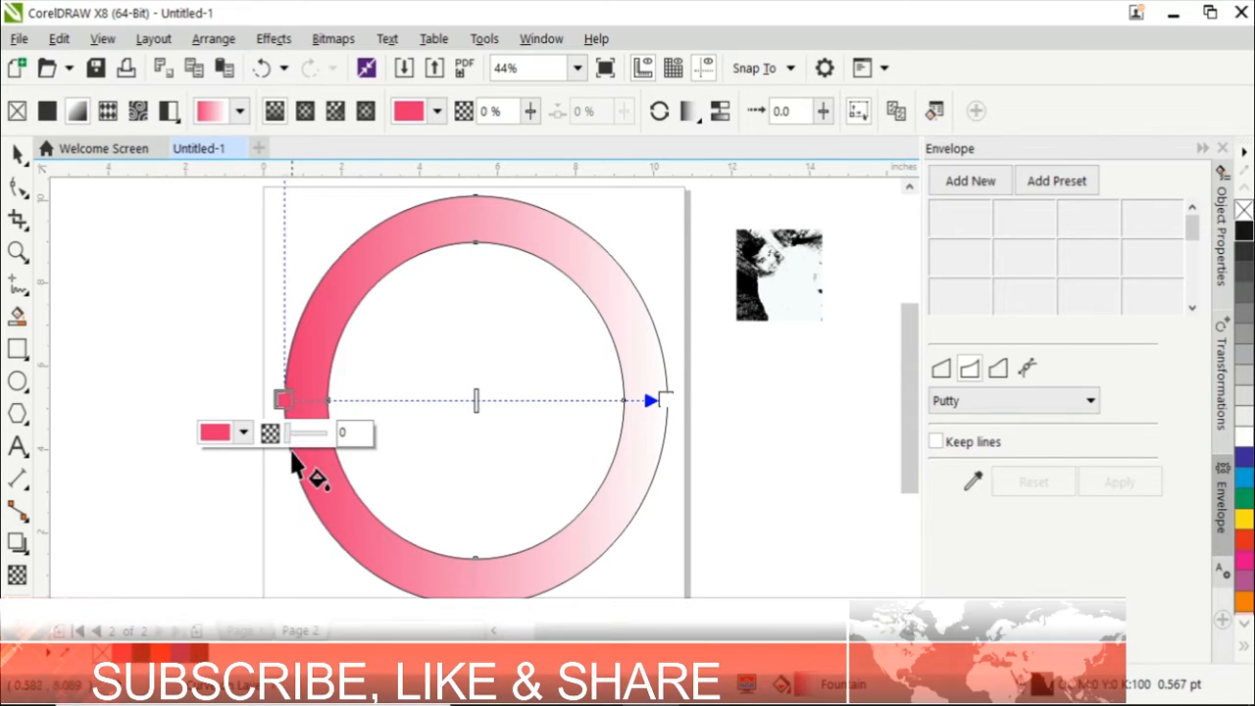
click(244, 433)
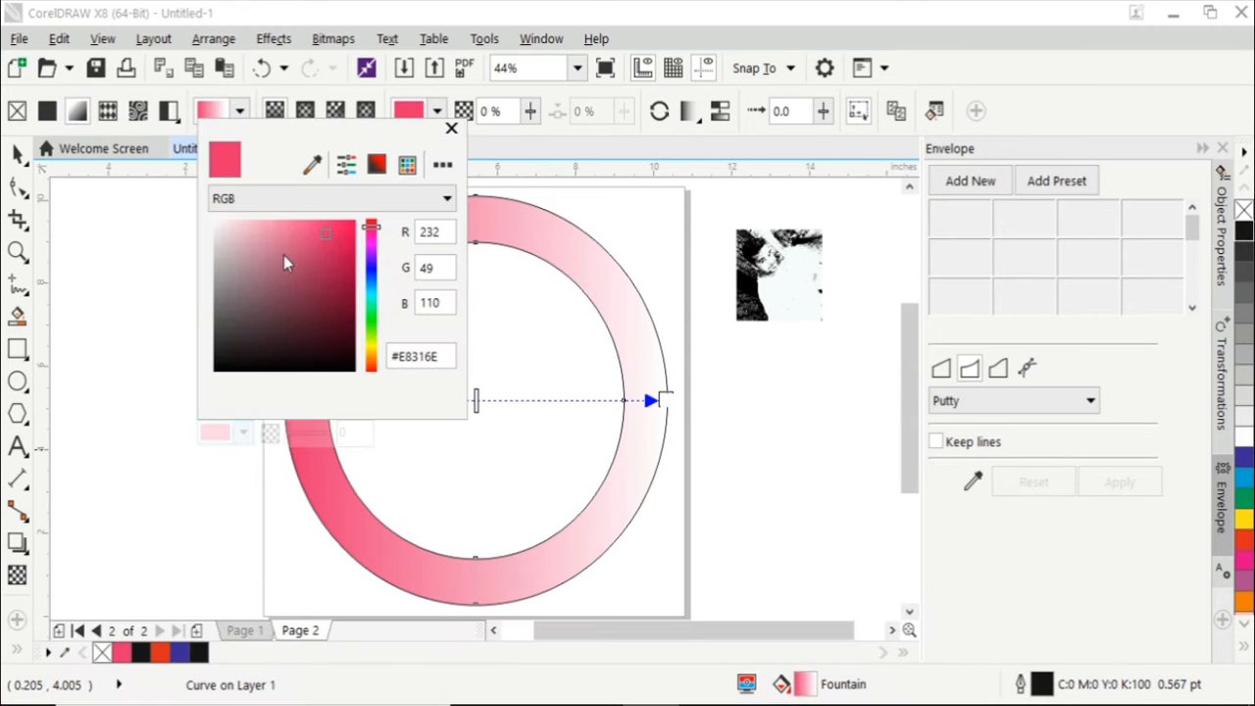
click(371, 268)
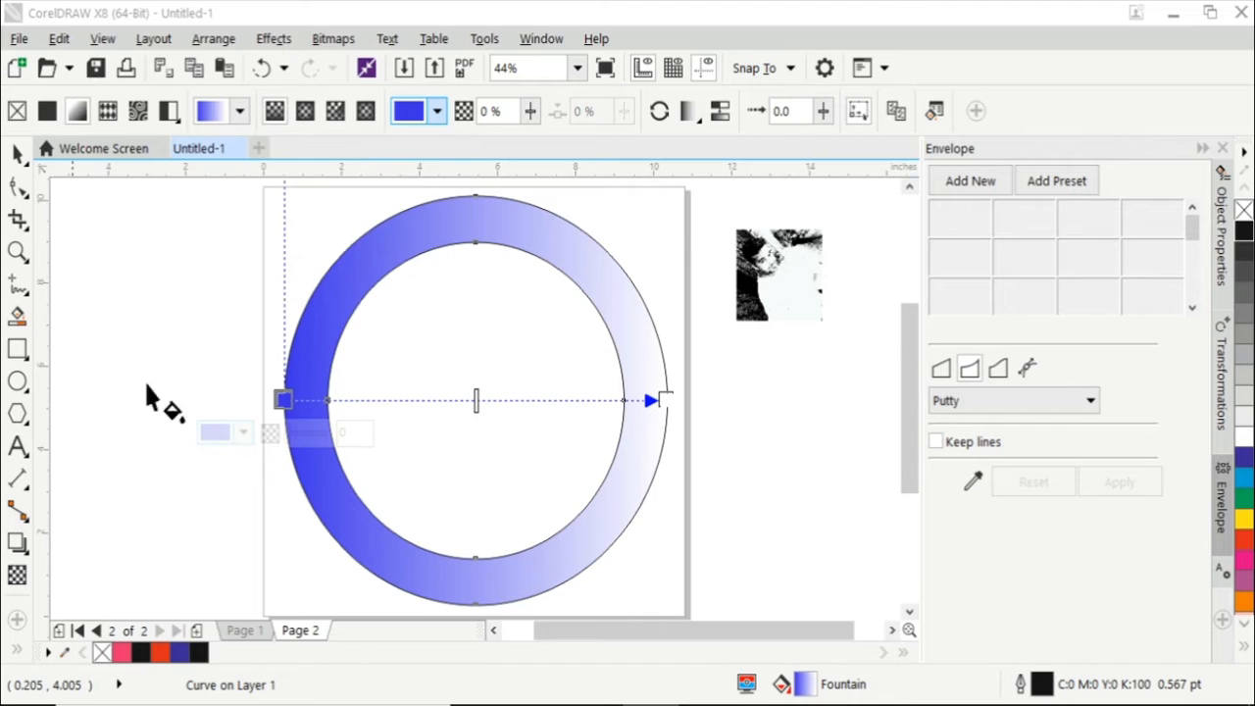
Change the end colour of the ring's fountain fill to green.
click(666, 399)
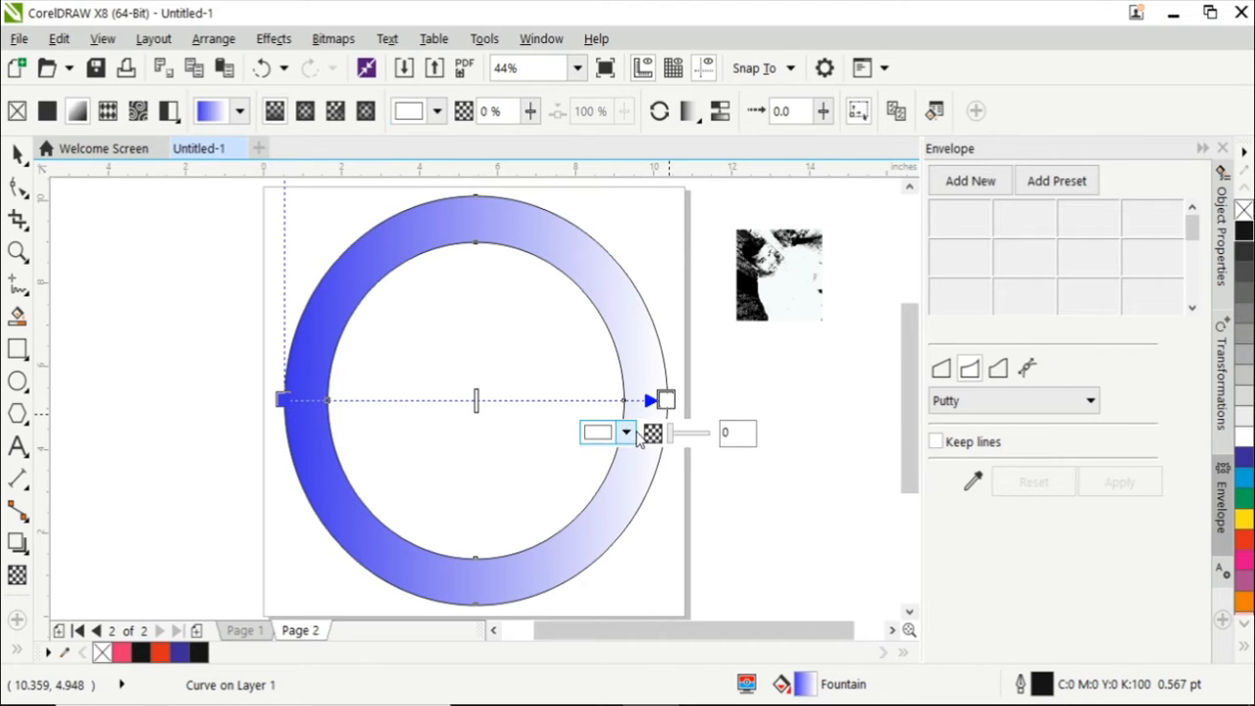
click(625, 432)
click(702, 239)
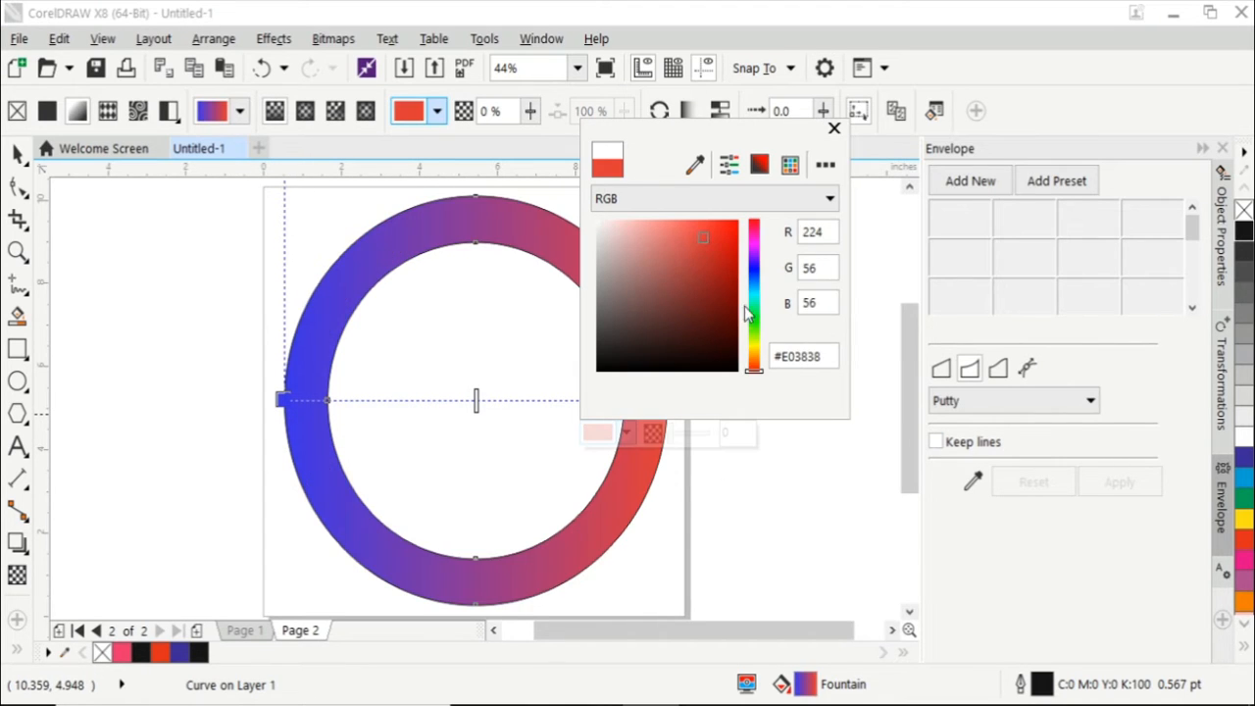
click(755, 334)
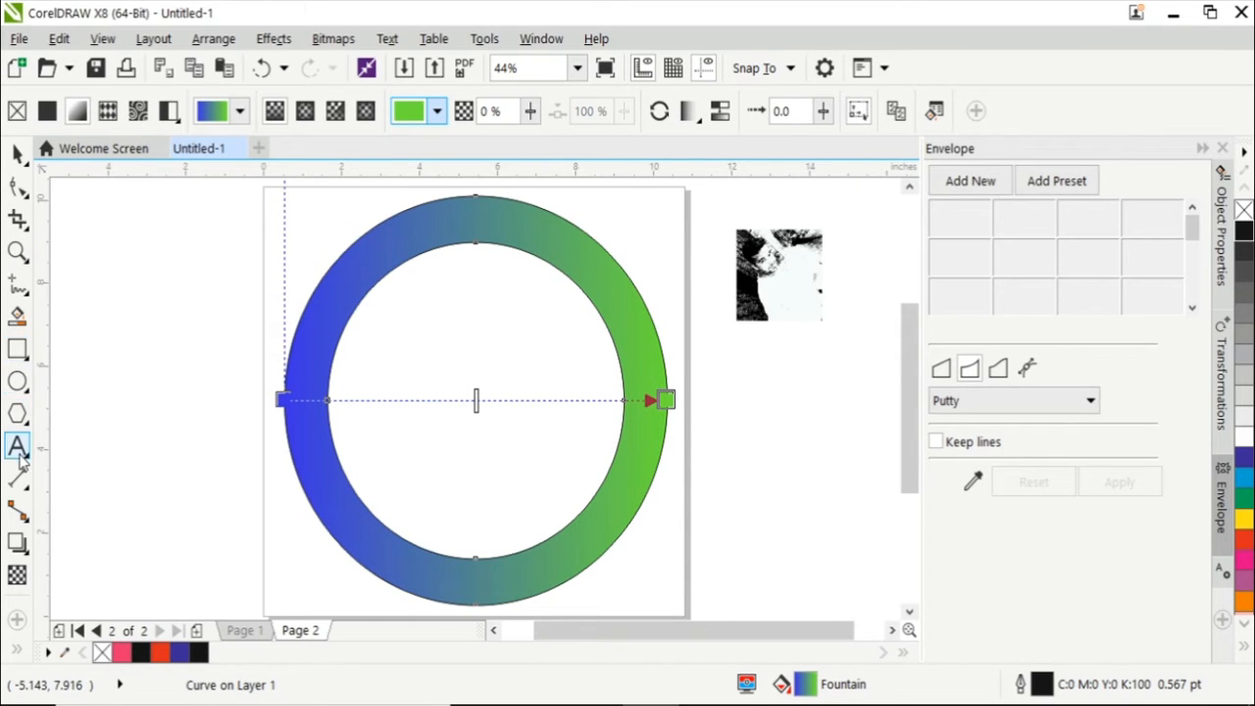
Move the gradient ring aside to reveal the circles beneath it, and undo the move.
click(18, 446)
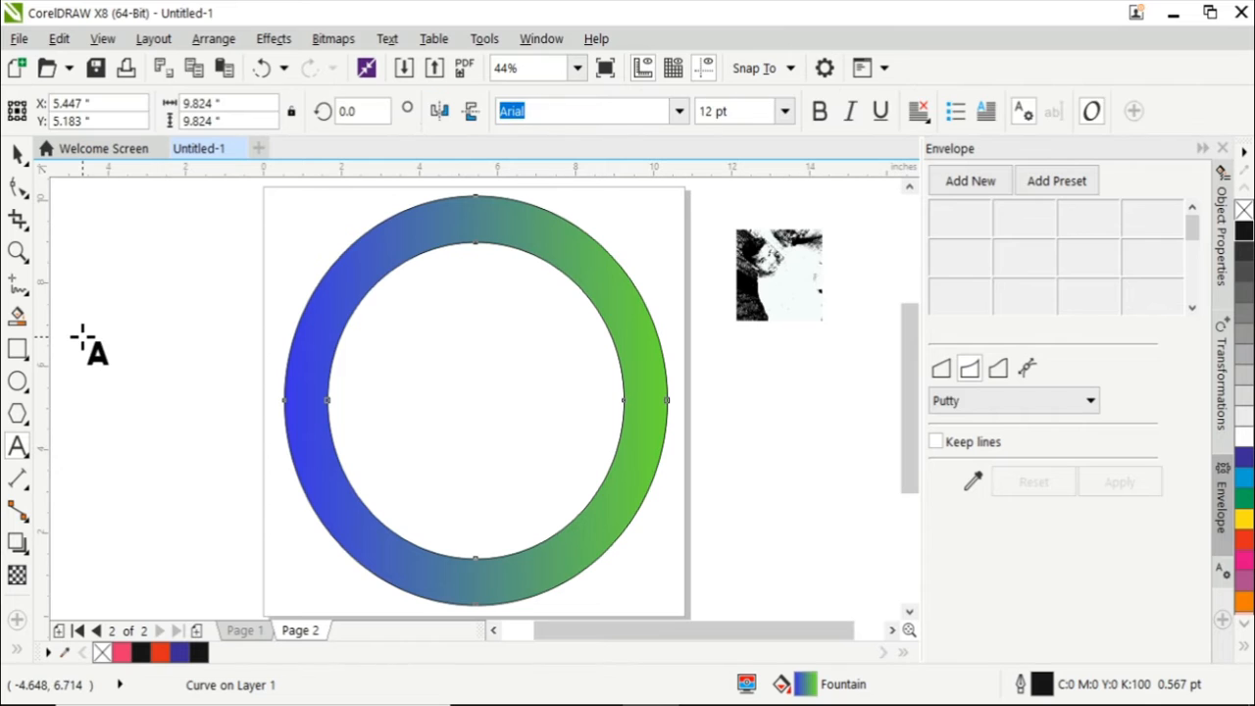
click(18, 154)
click(566, 266)
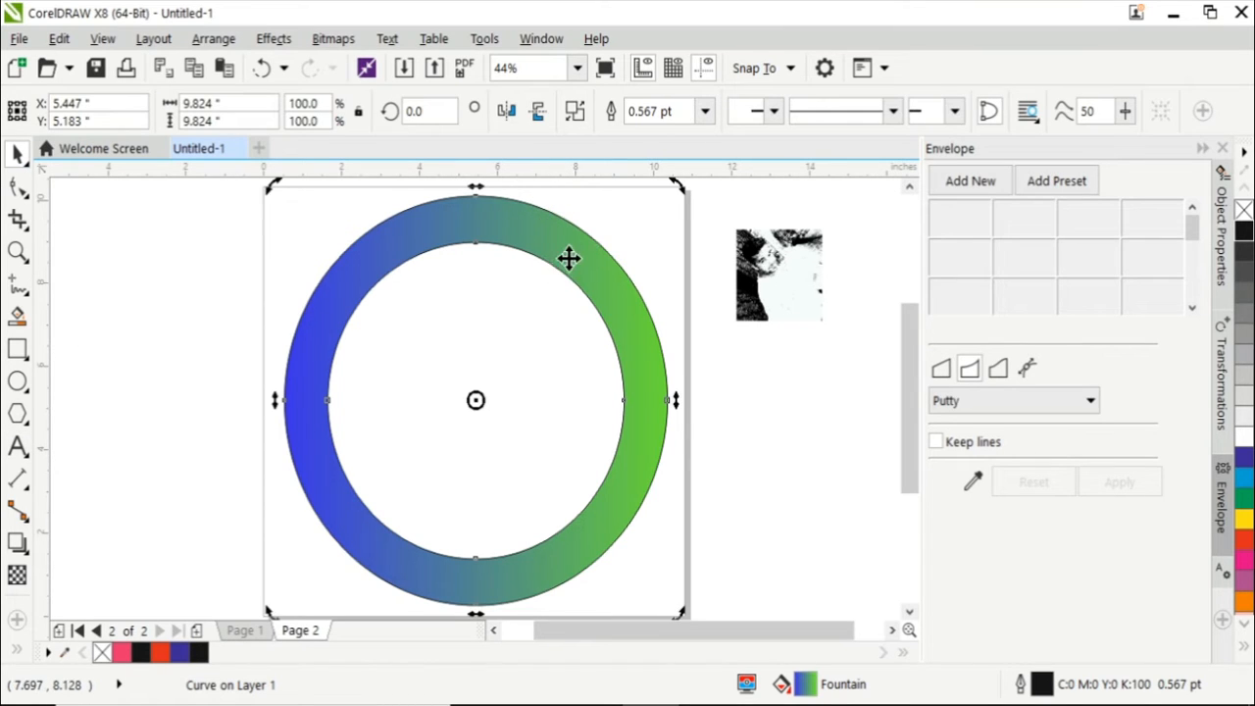
click(731, 338)
drag(609, 285, 710, 549)
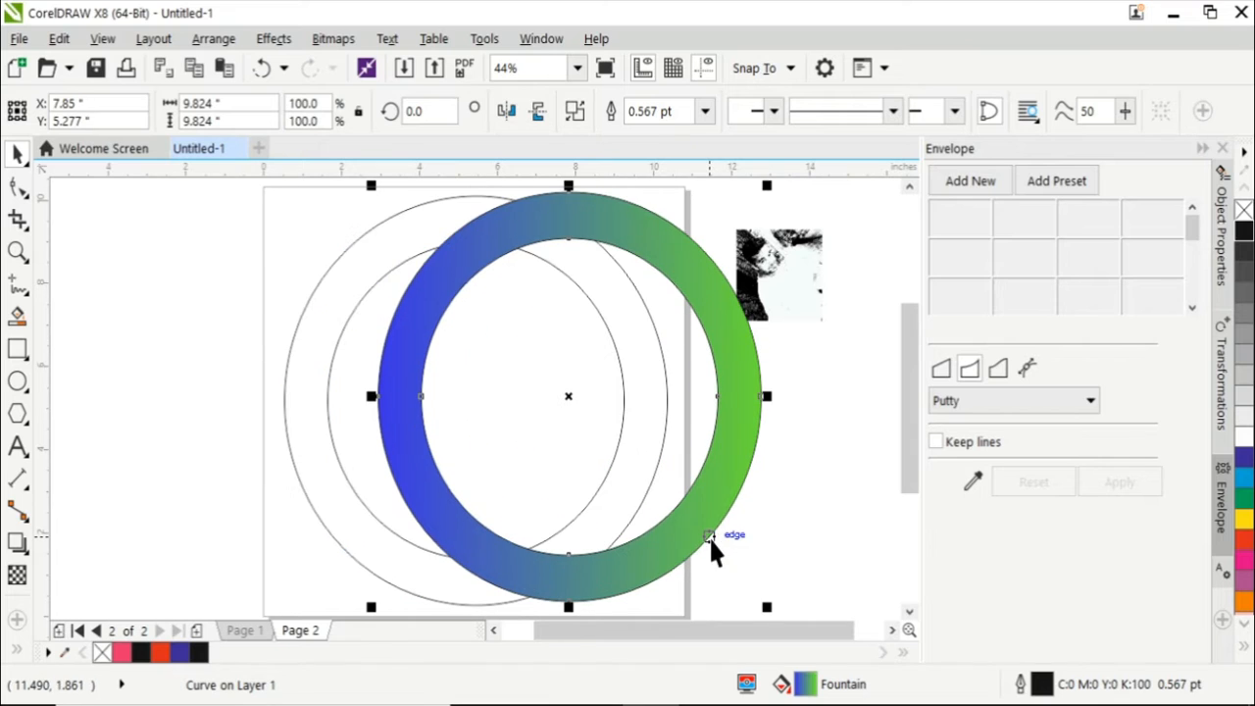
click(58, 38)
click(145, 16)
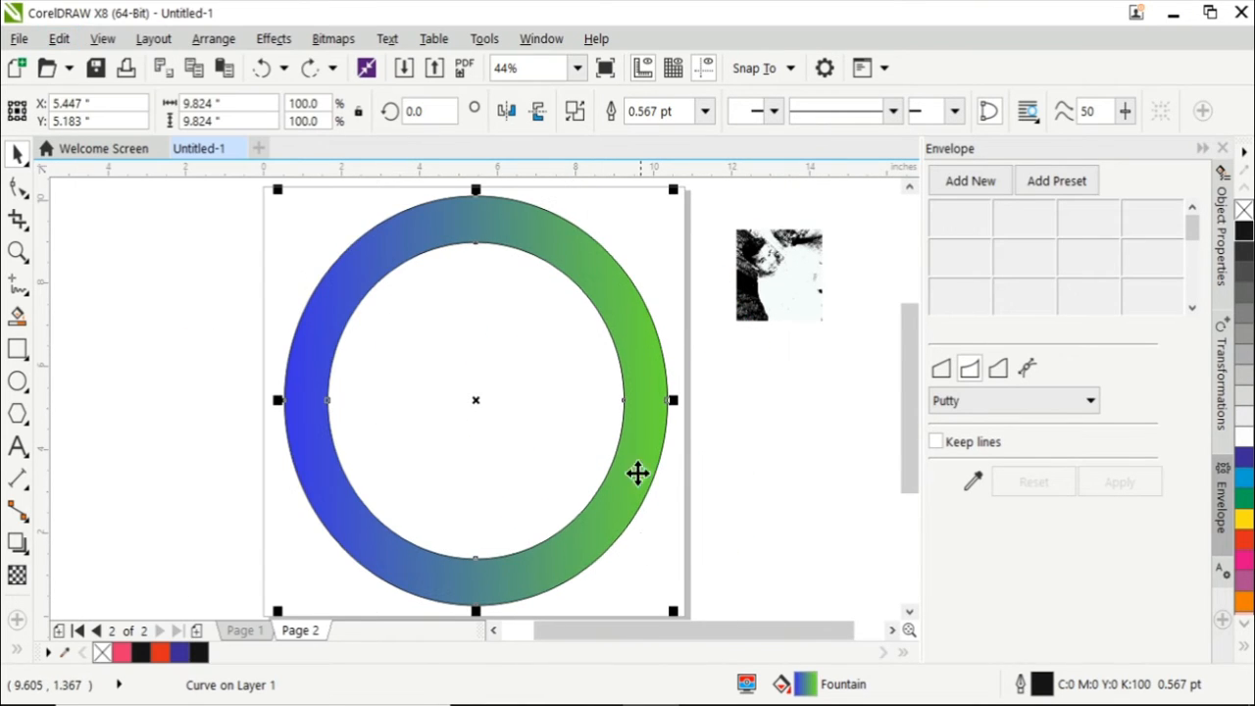
Send the gradient ring to the back of the layer, behind the two outline circles.
right_click(597, 265)
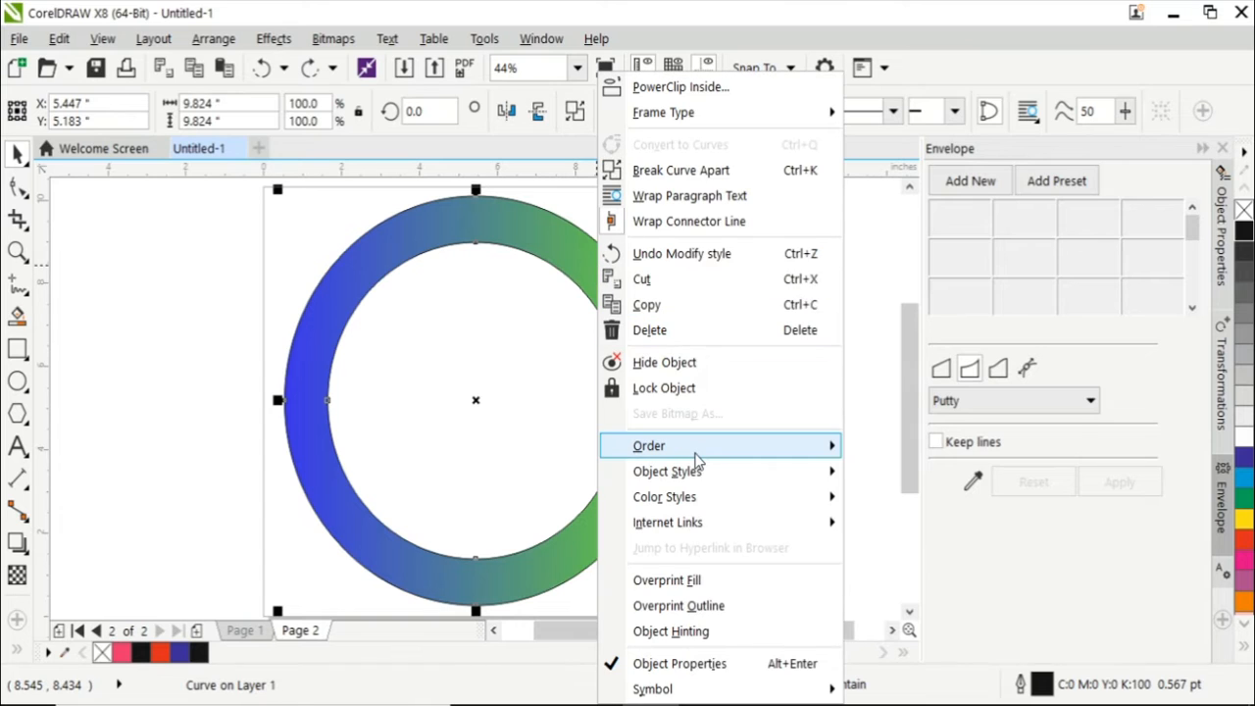
mouse_move(695, 454)
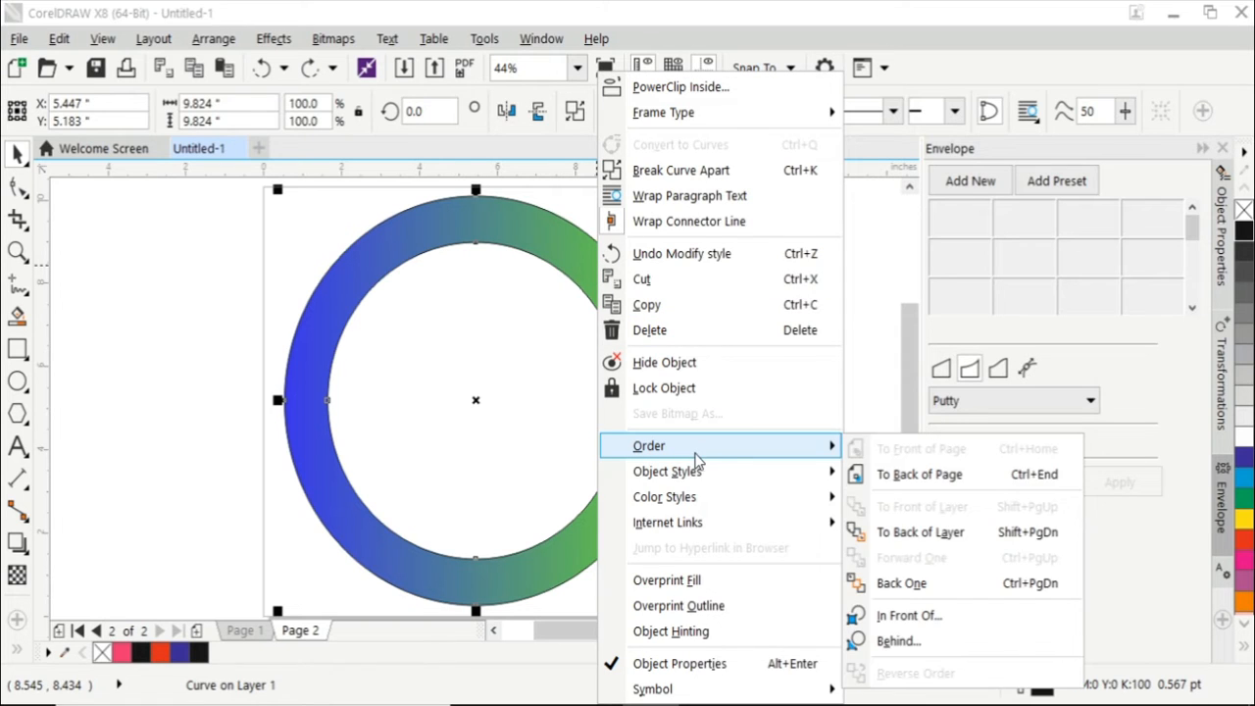
click(922, 537)
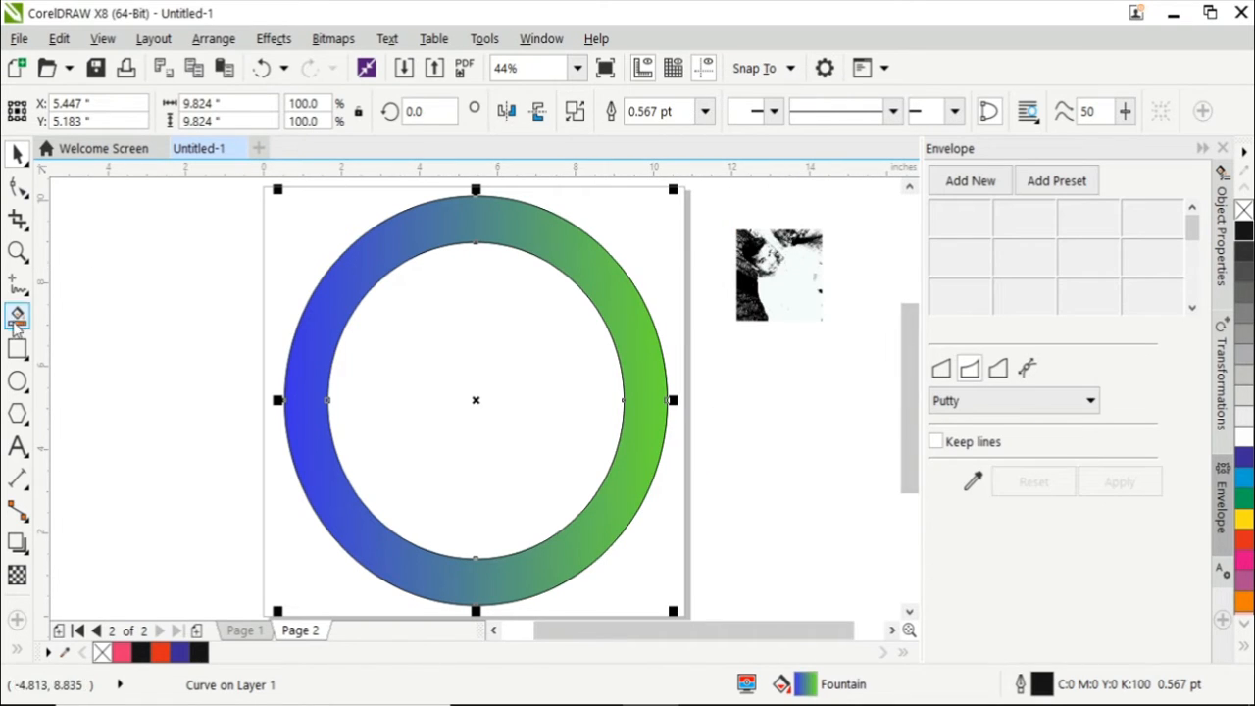
Add the artistic text "कम्पयूटर सांइस स्कूल" beside the ring in 24 pt Kruti Dev 010.
click(18, 446)
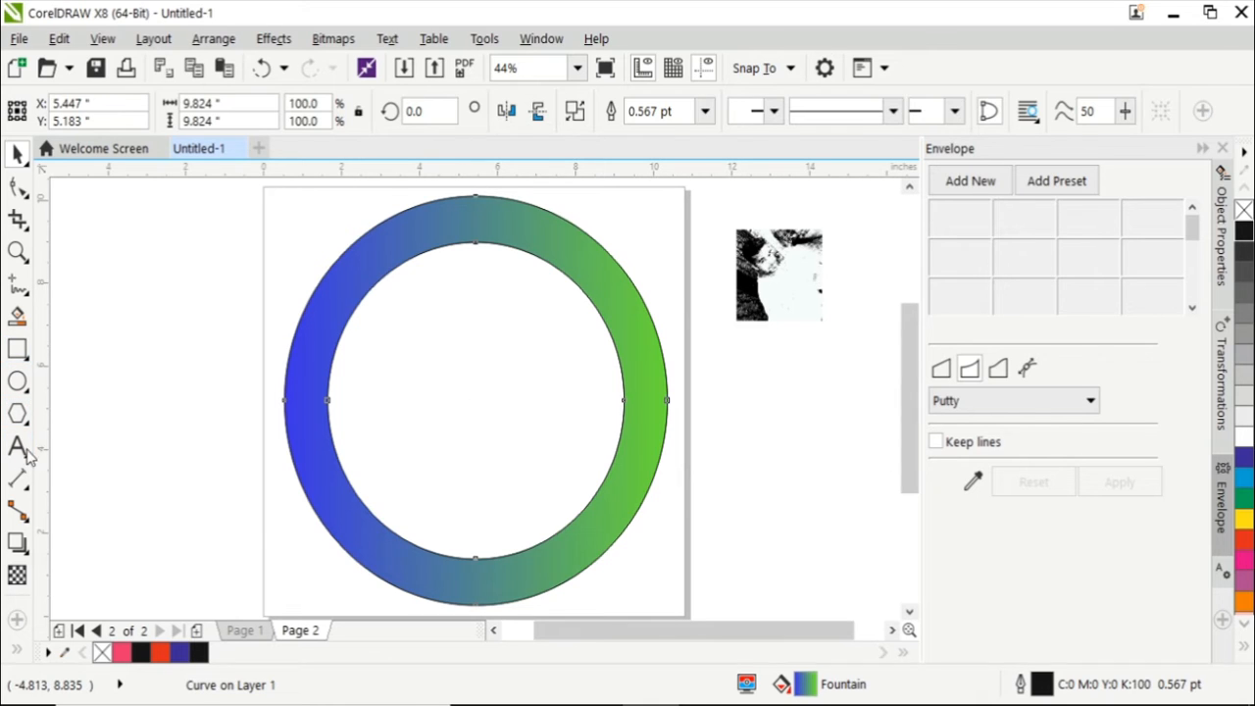
click(98, 355)
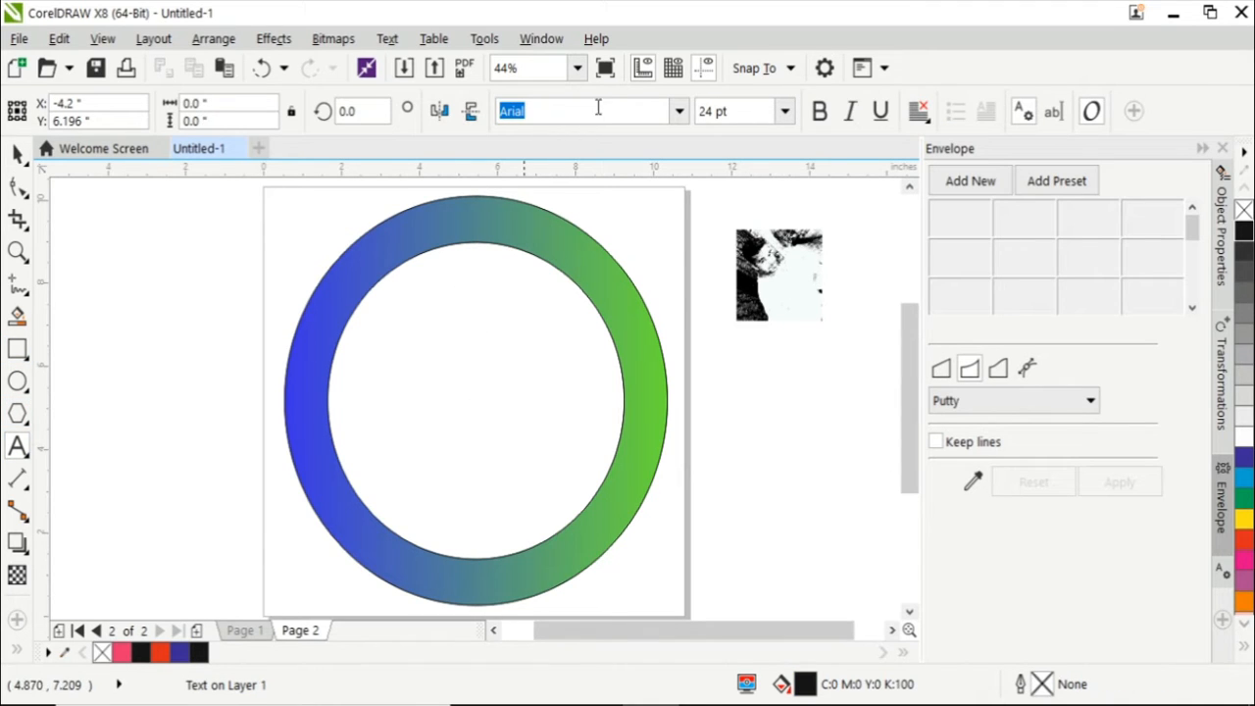
text(Kruti Dev 010)
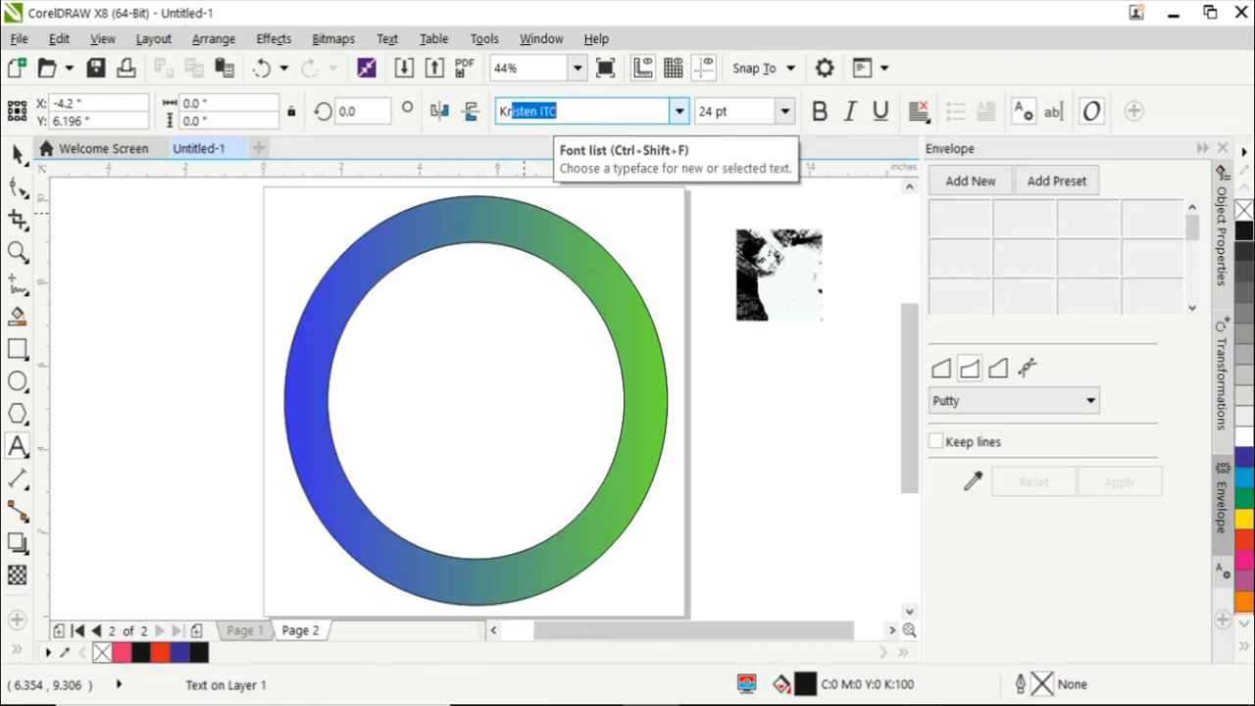
key(Return)
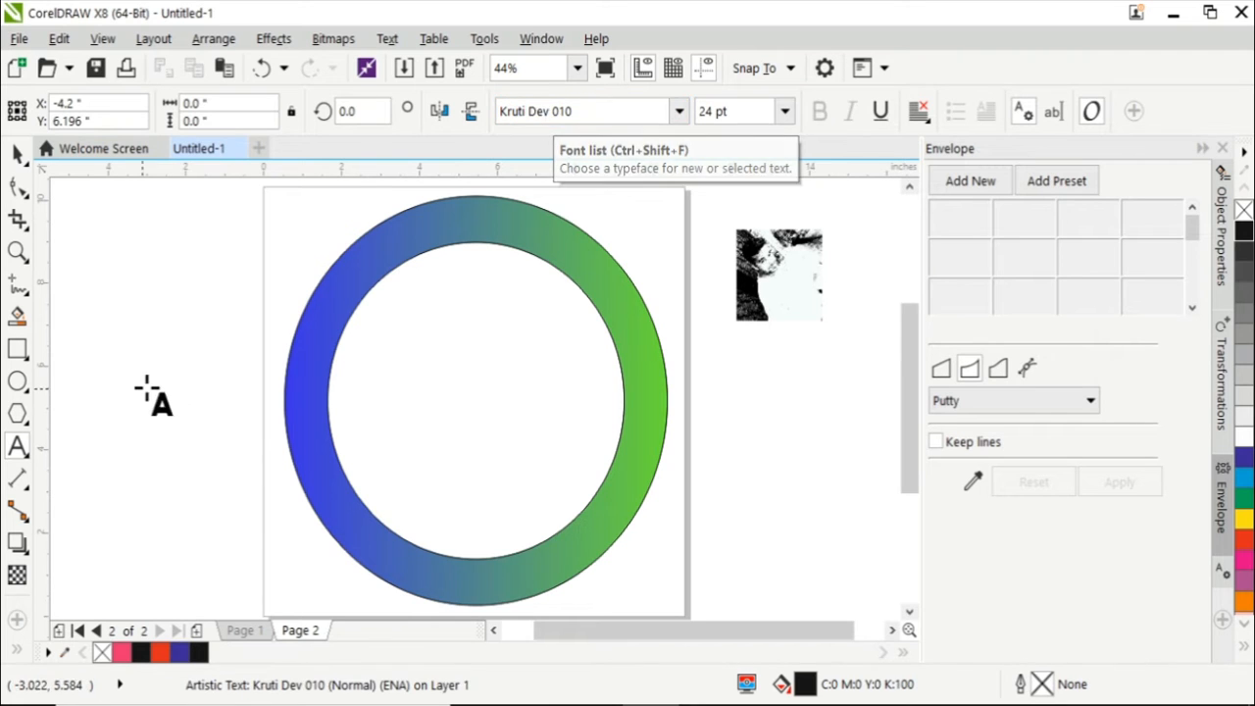
text(v)
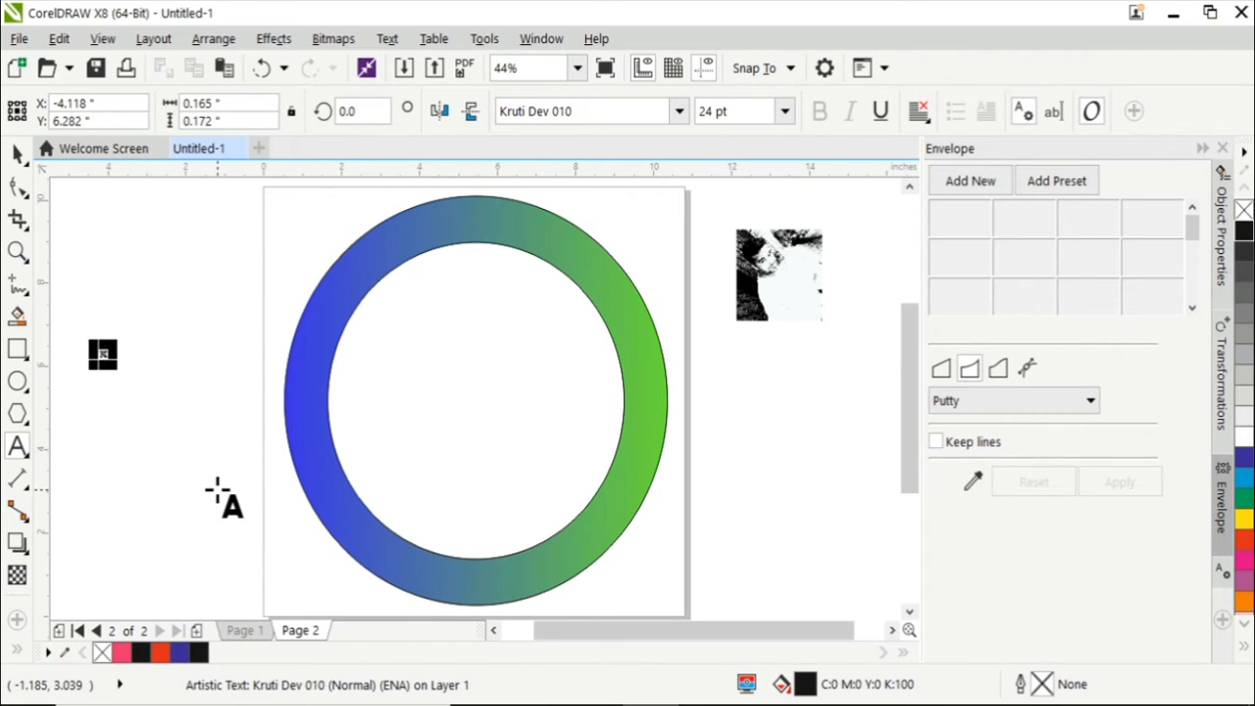
key(BackSpace)
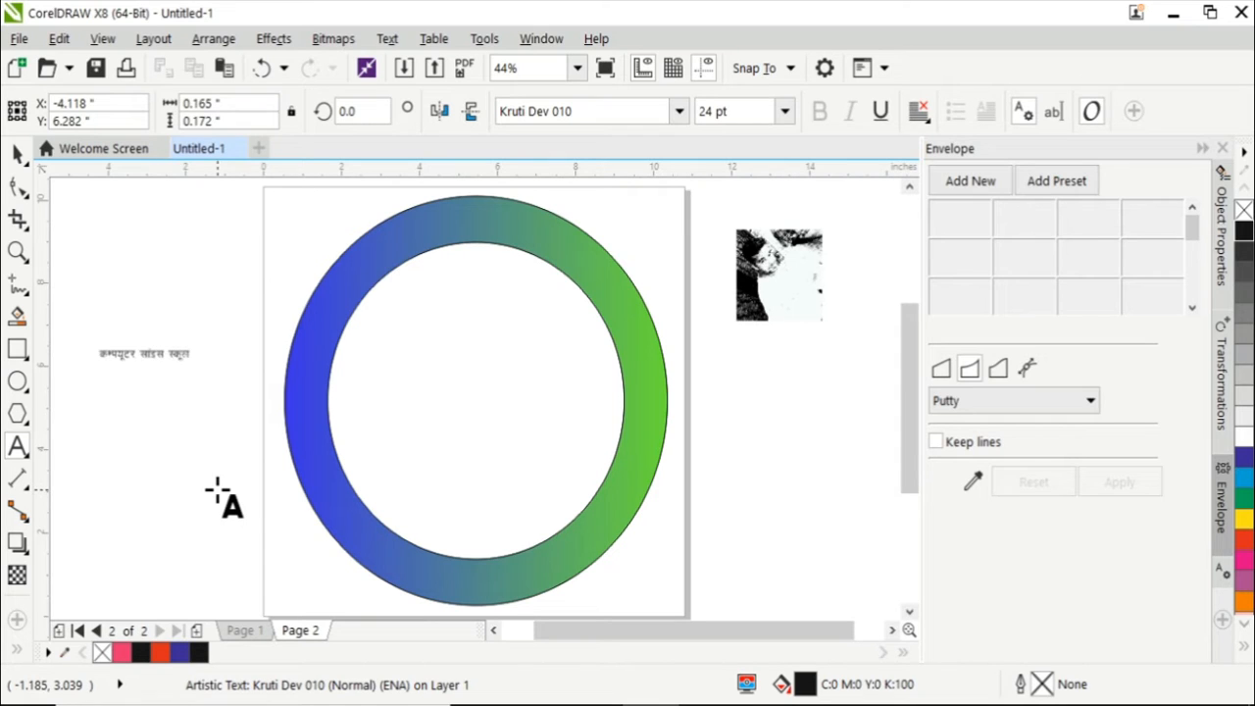
Stretch the Hindi text to about 9.05 inches wide and 0.56 inches high.
click(17, 154)
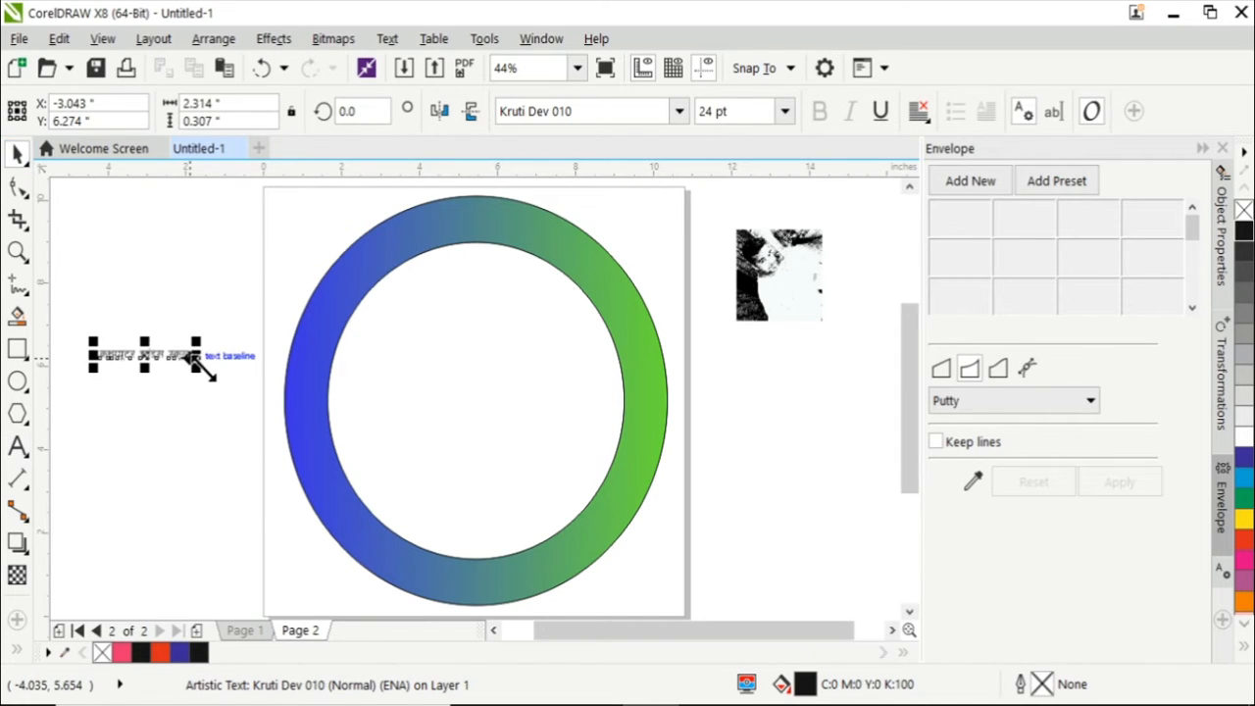
drag(196, 354, 434, 373)
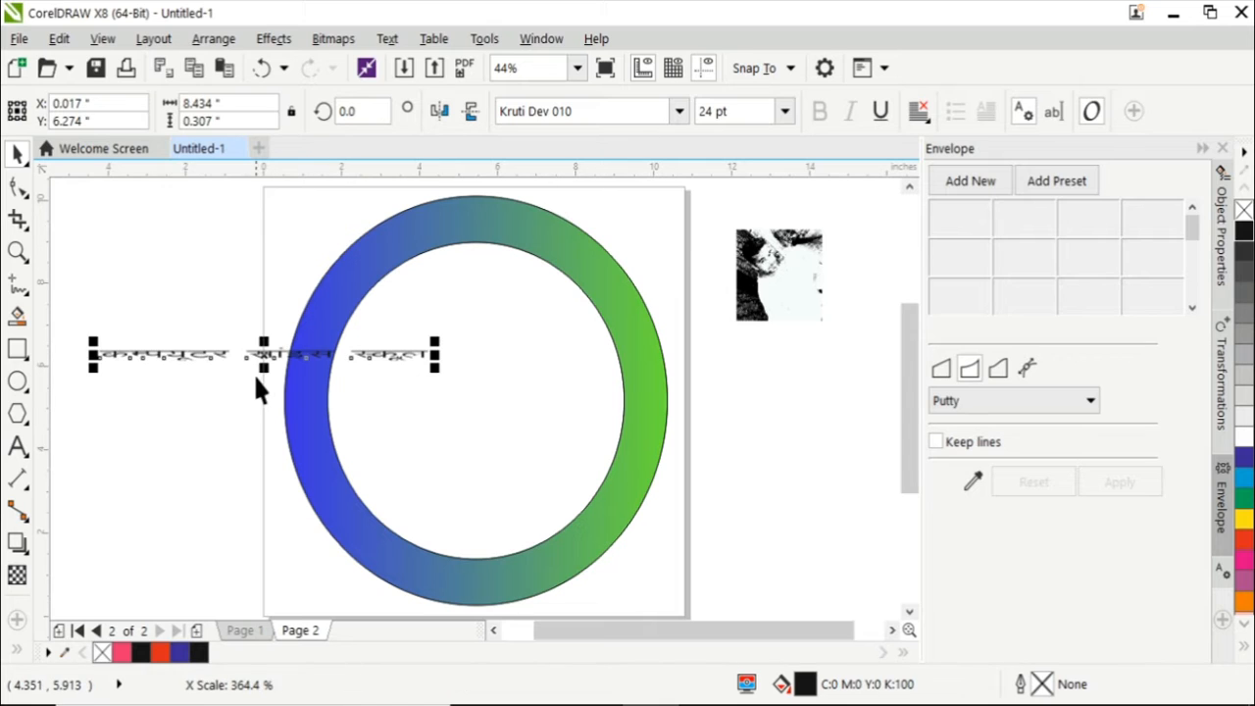
drag(262, 368, 267, 380)
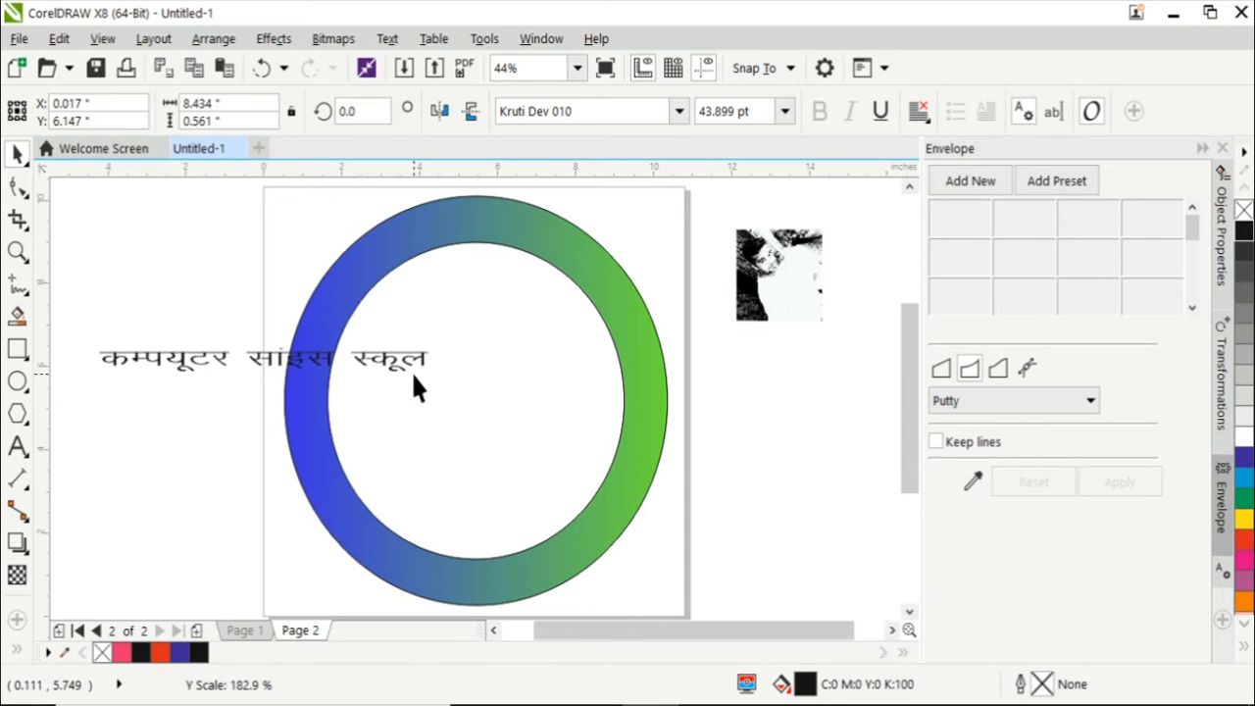
drag(431, 365, 458, 360)
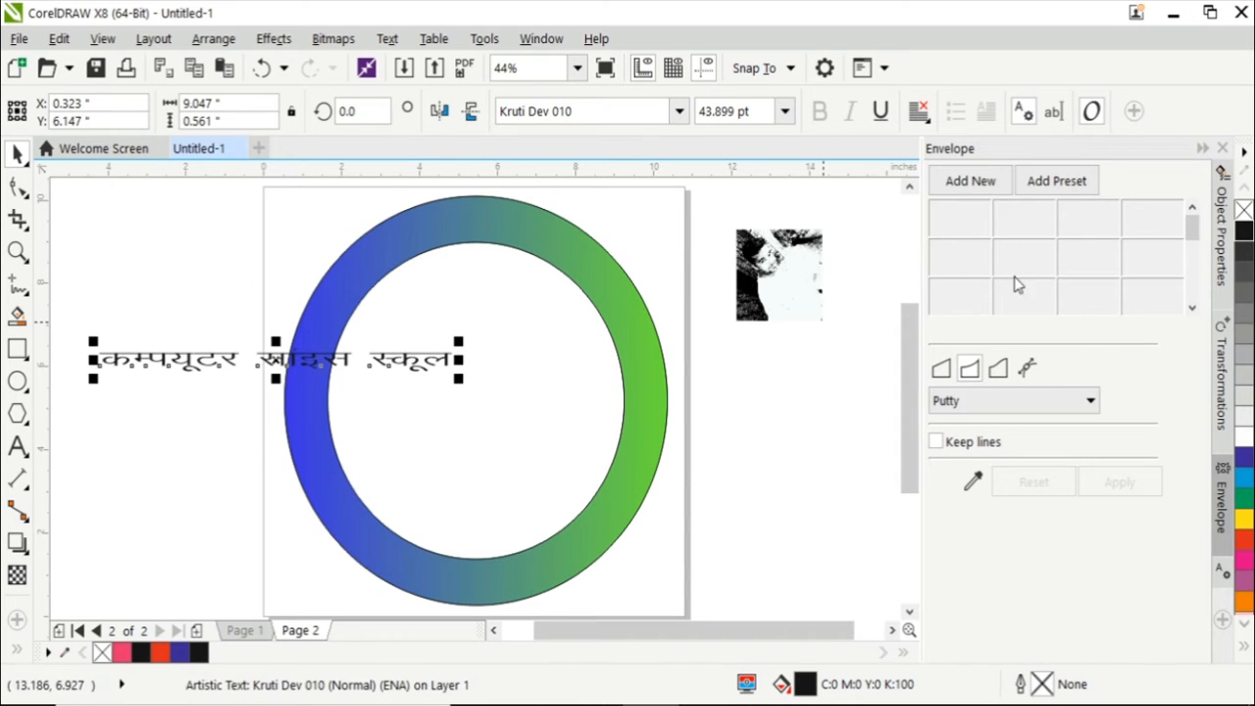
Colour the Hindi text red and fit it along the path of the inner outline circle.
click(1247, 539)
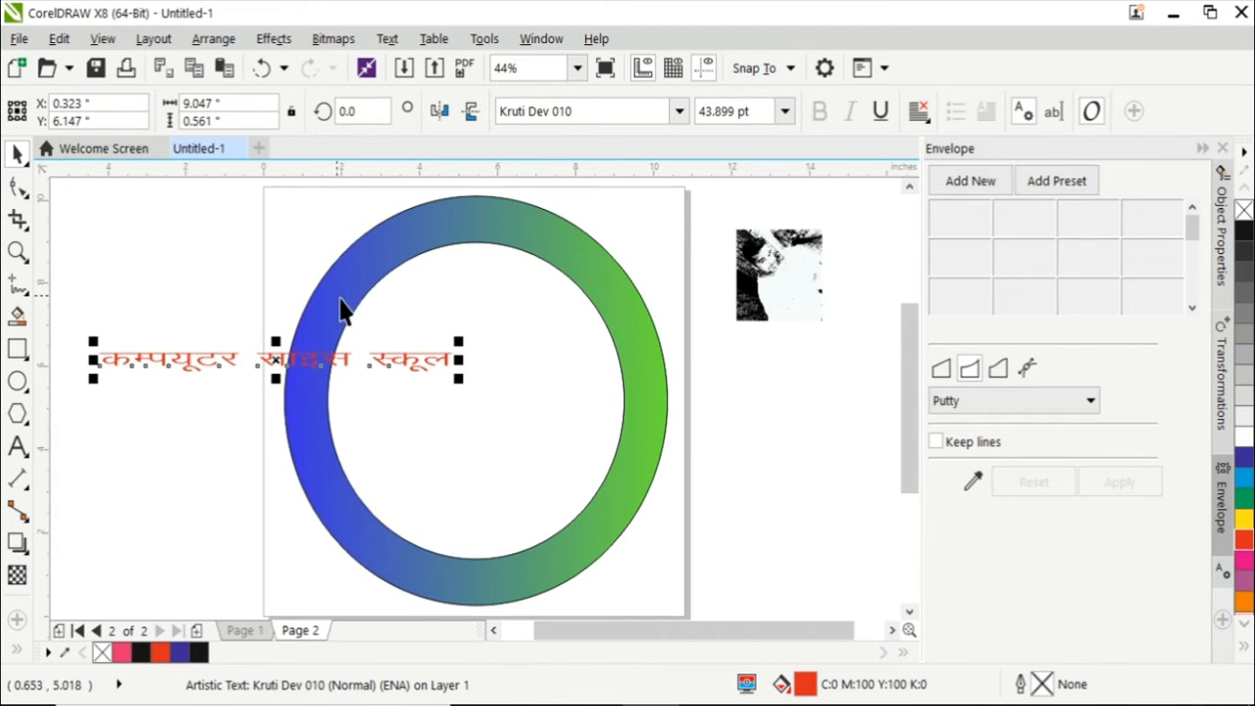
click(500, 245)
shift+click(217, 363)
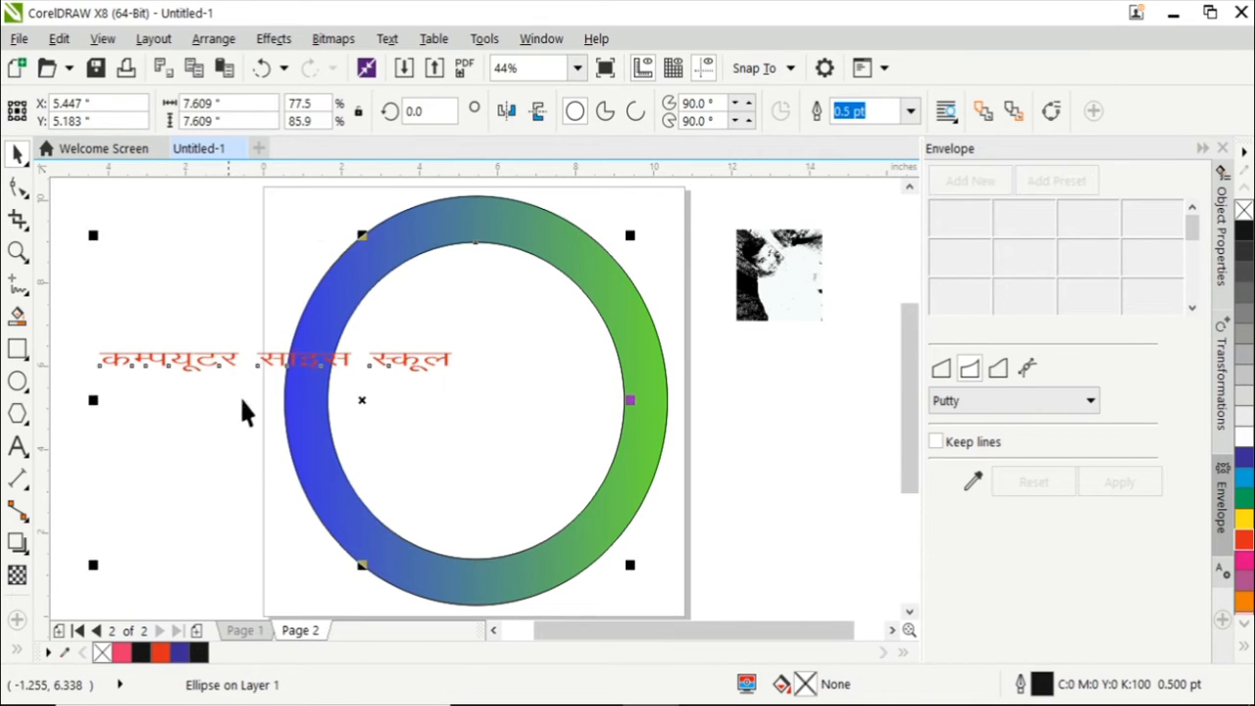
click(387, 39)
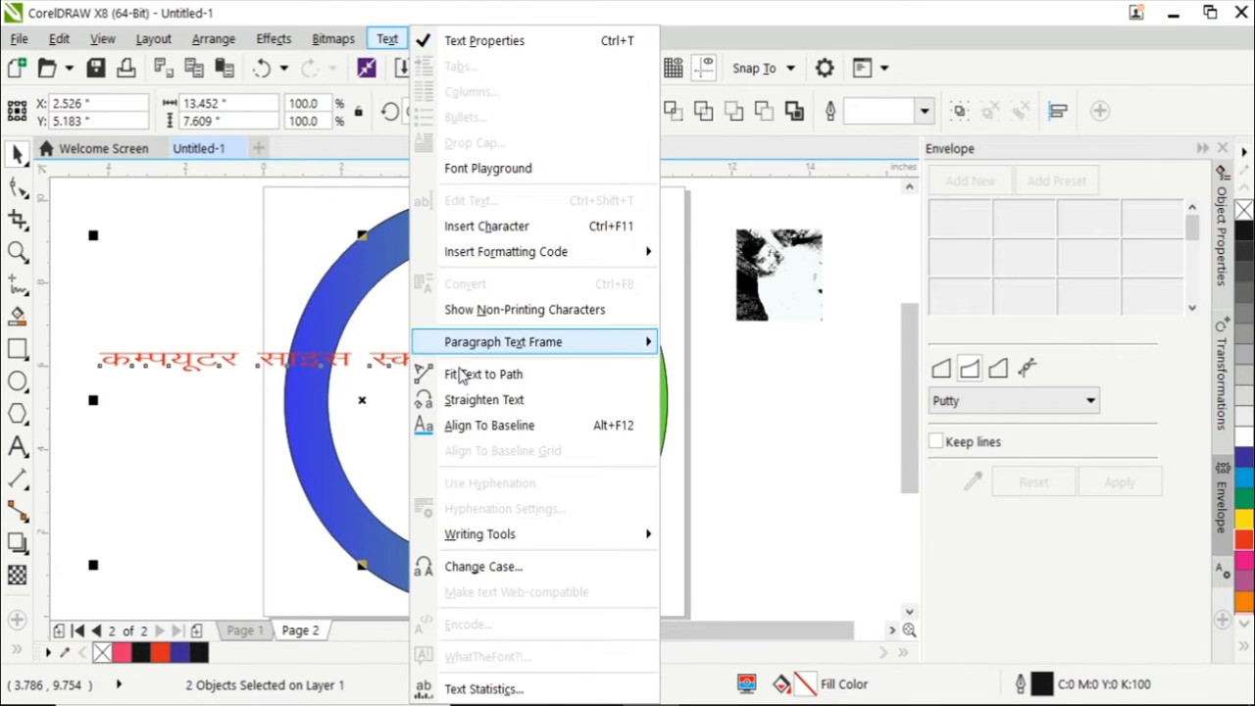
click(461, 374)
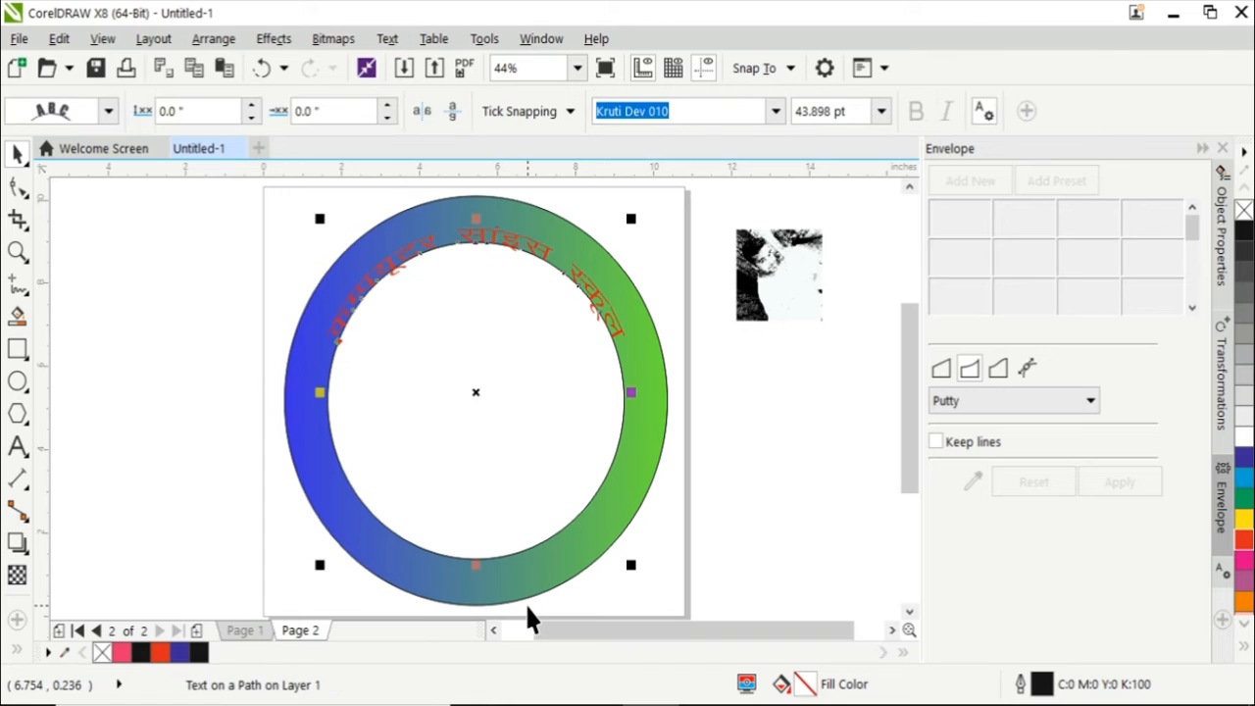
Set the curved Hindi text's offset from the inner circle to 0.35 inches.
scroll(910, 363, up, 1)
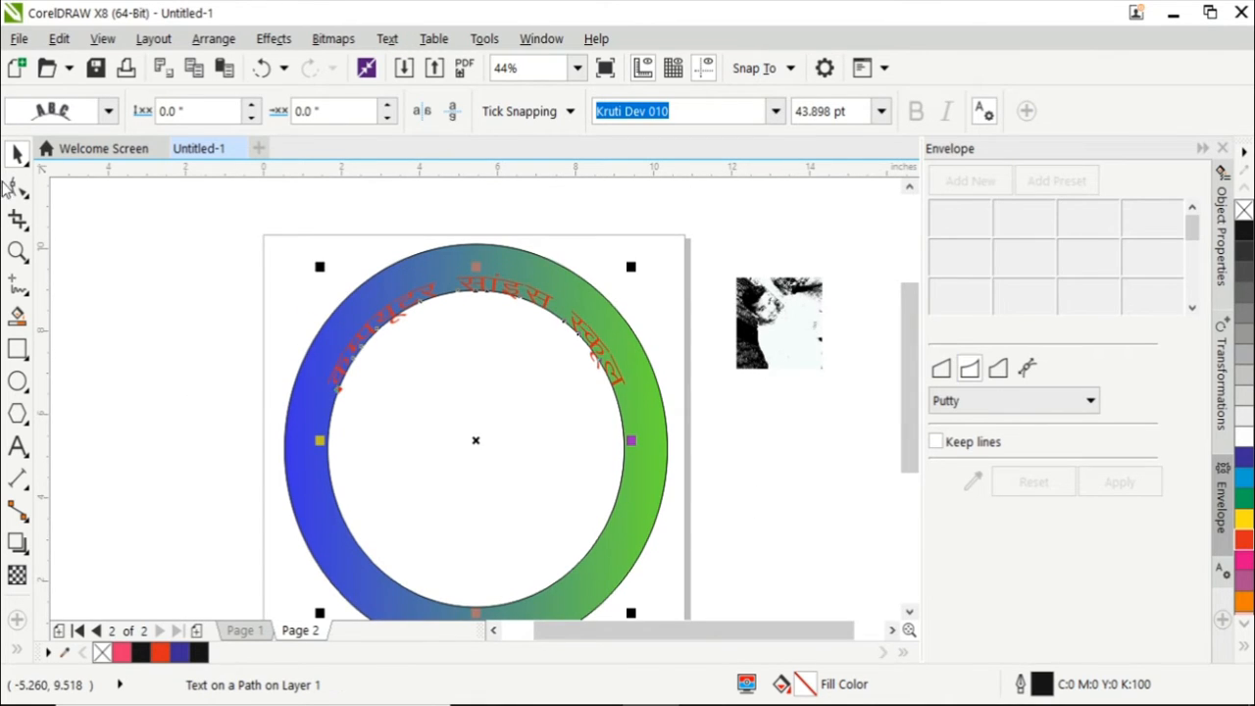
key(F2)
drag(231, 251, 733, 556)
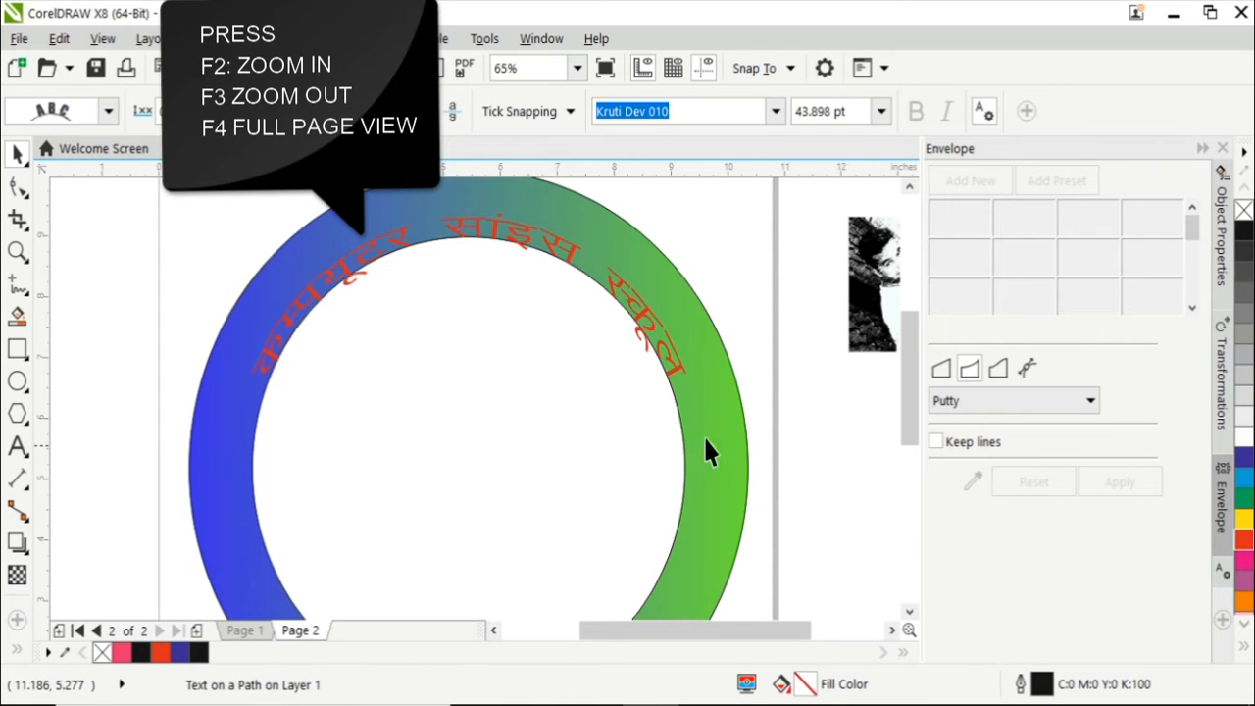
click(444, 299)
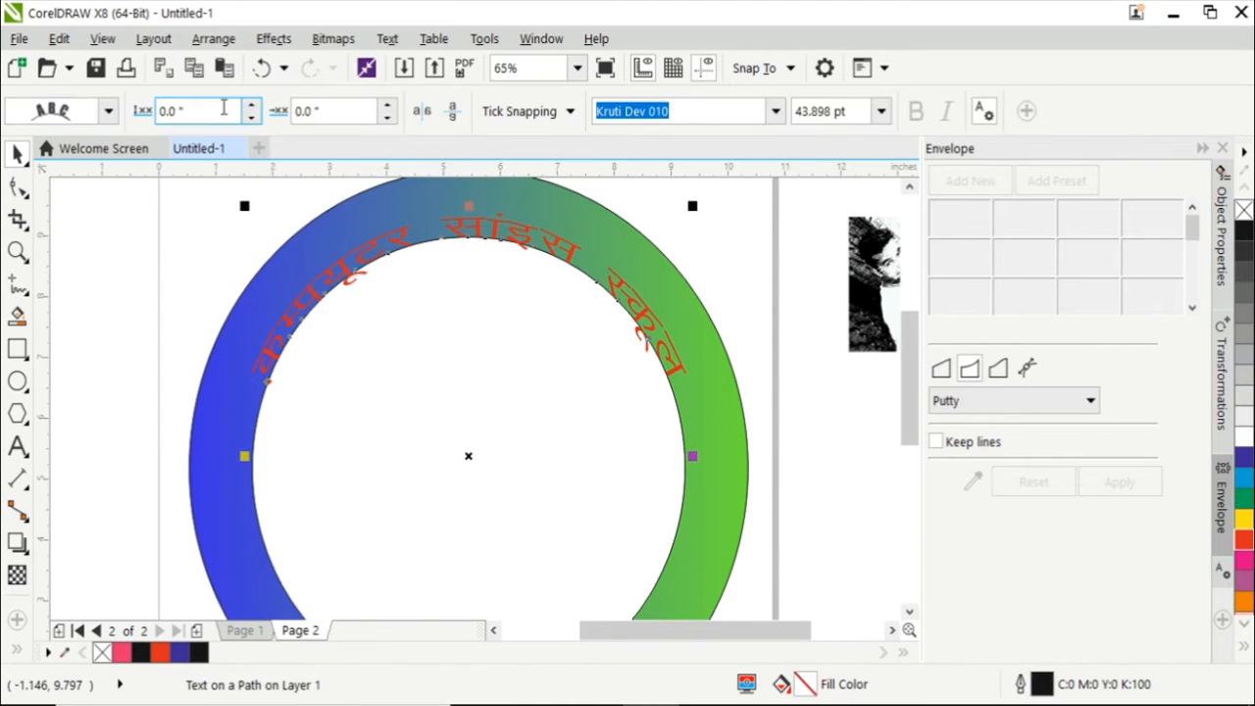
click(252, 107)
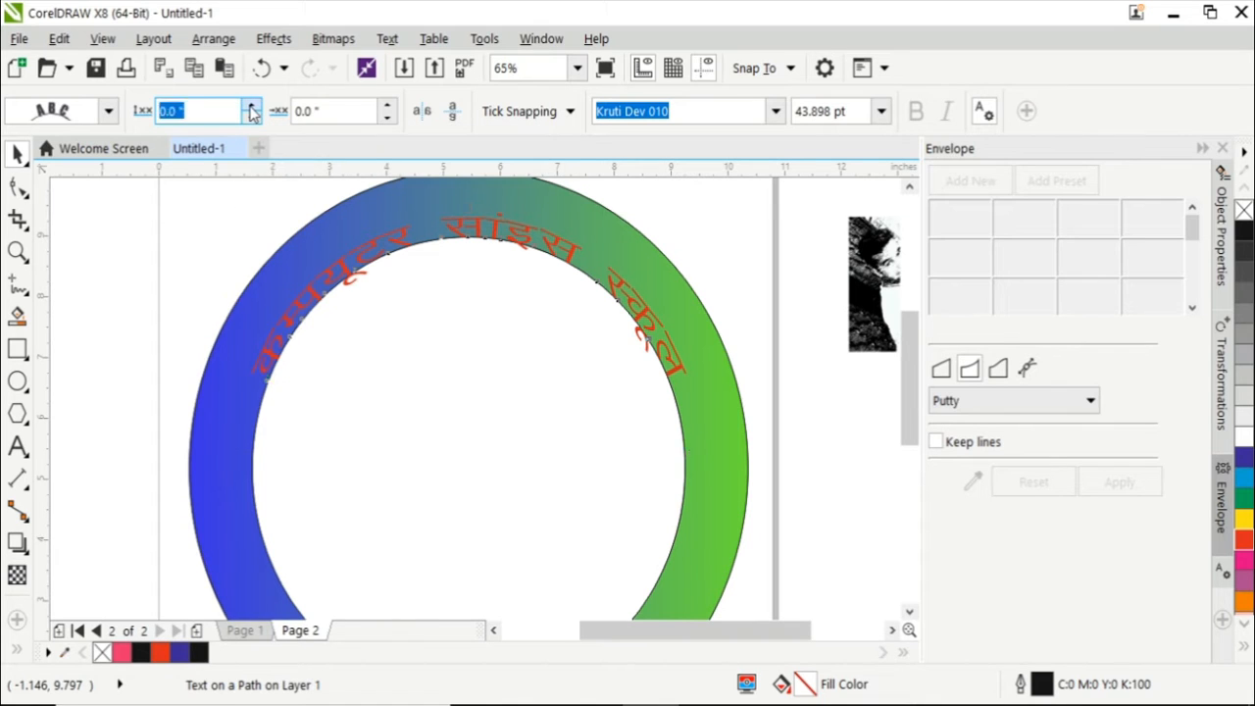
click(251, 107)
click(251, 107)
click(252, 108)
click(252, 108)
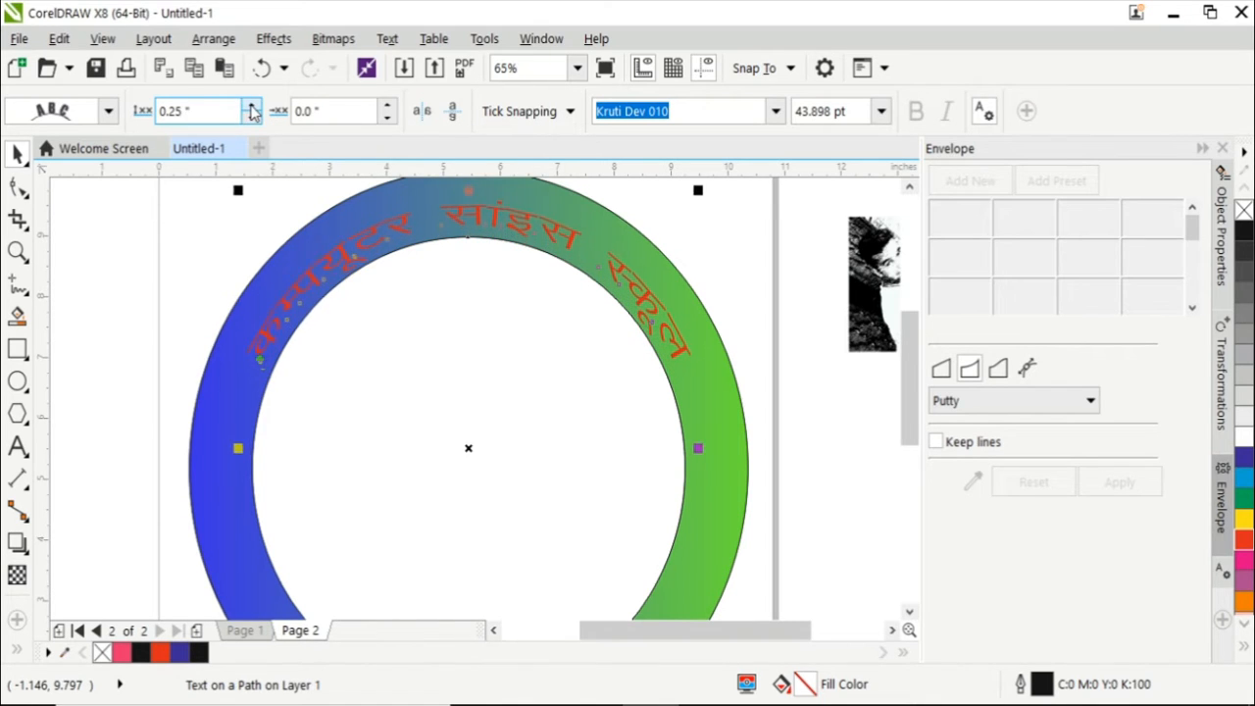
click(252, 108)
click(252, 108)
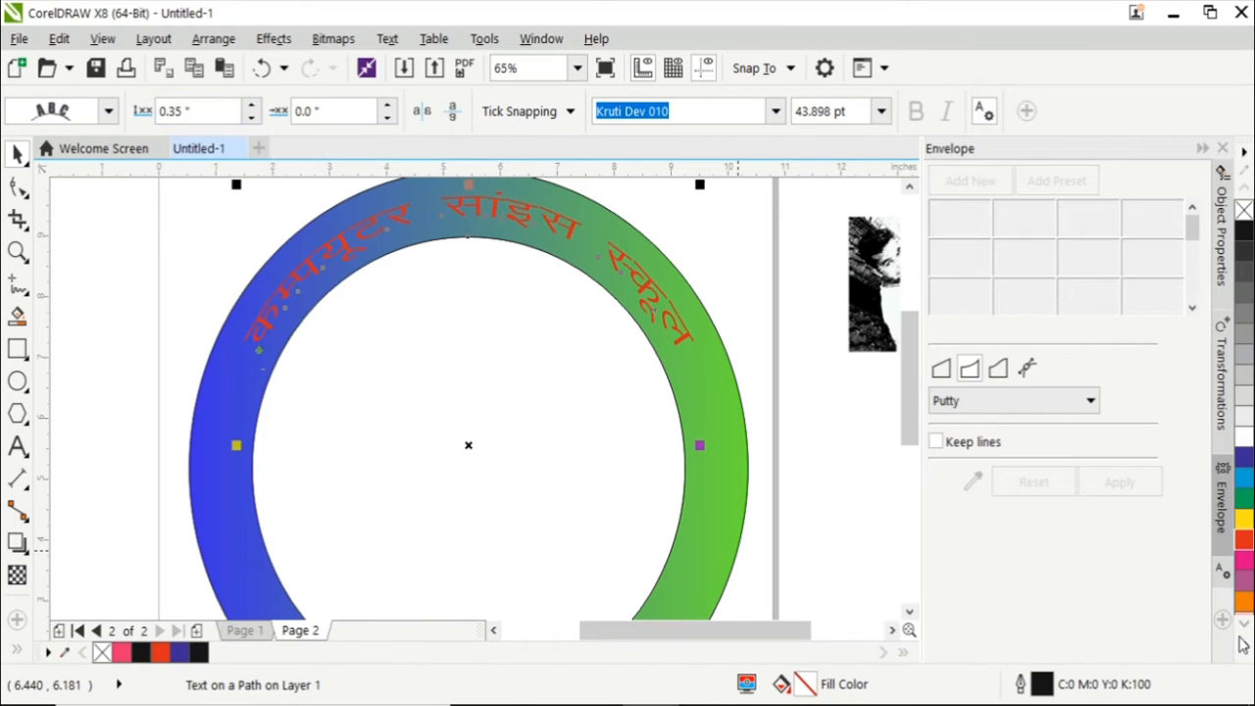
click(555, 401)
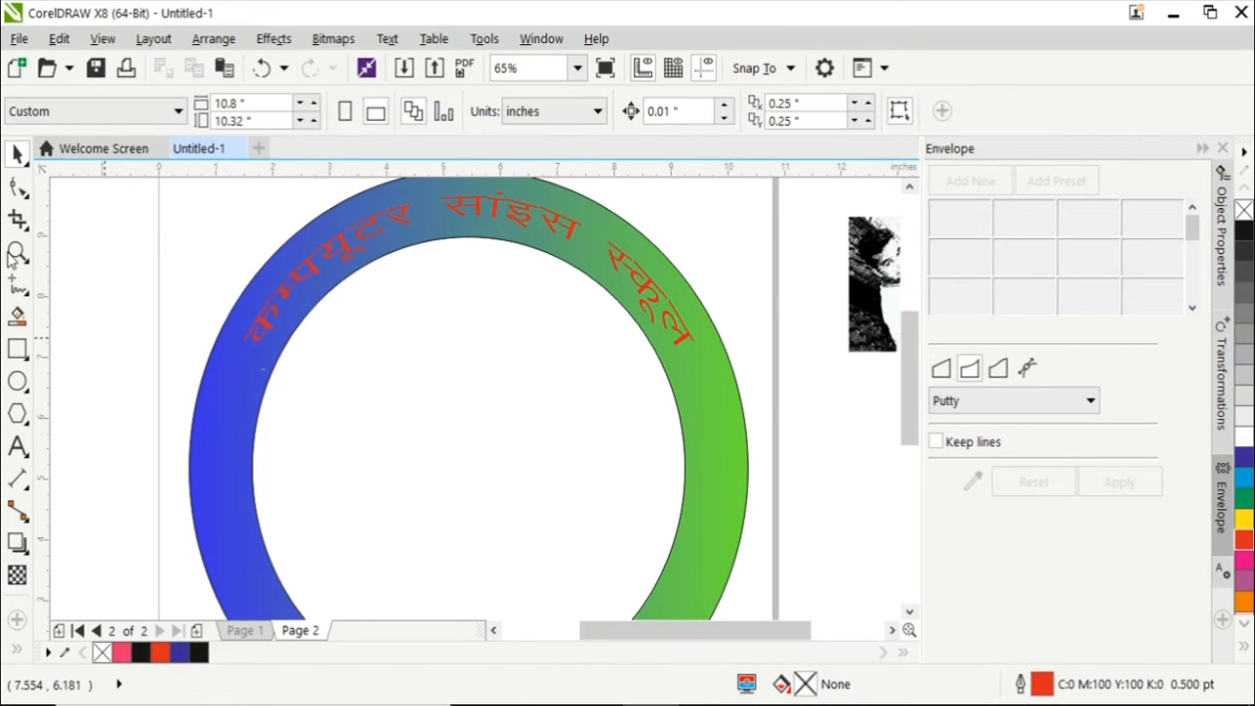
Shrink the outer outline circle about its centre to about 8.95 inches in diameter, inside the gradient ring.
scroll(757, 402, down, 3)
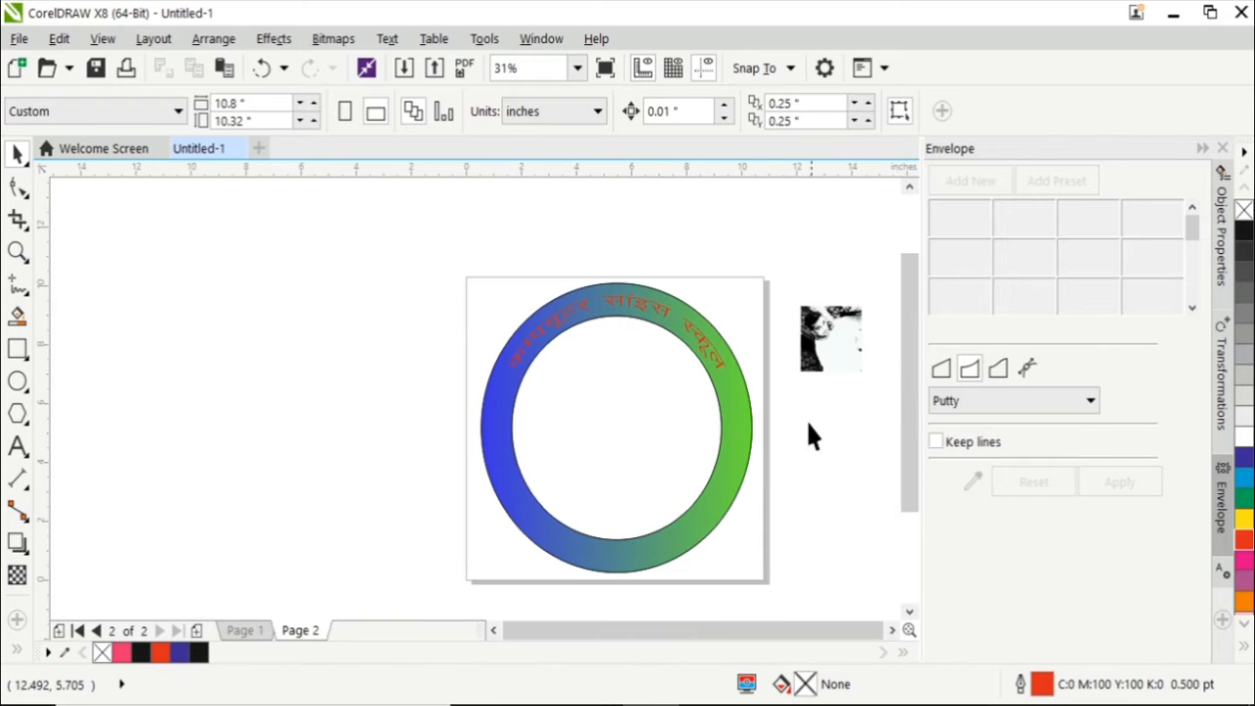
click(892, 631)
key(z)
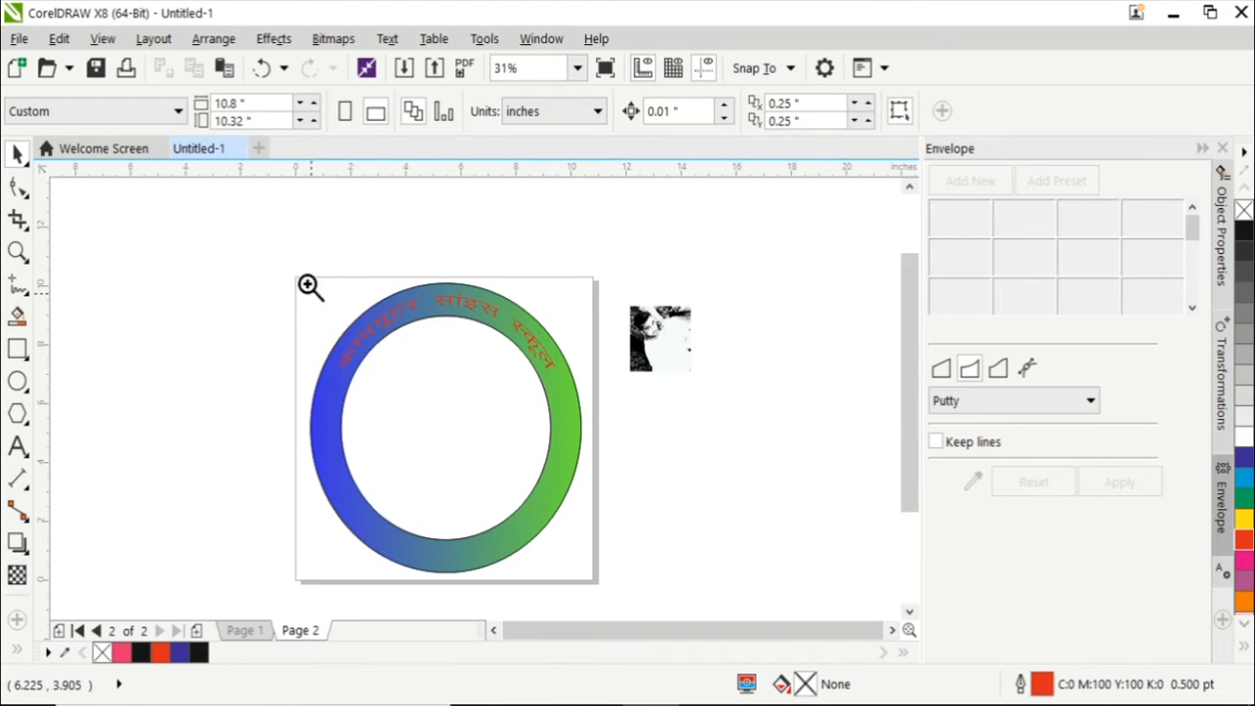
drag(232, 289, 622, 588)
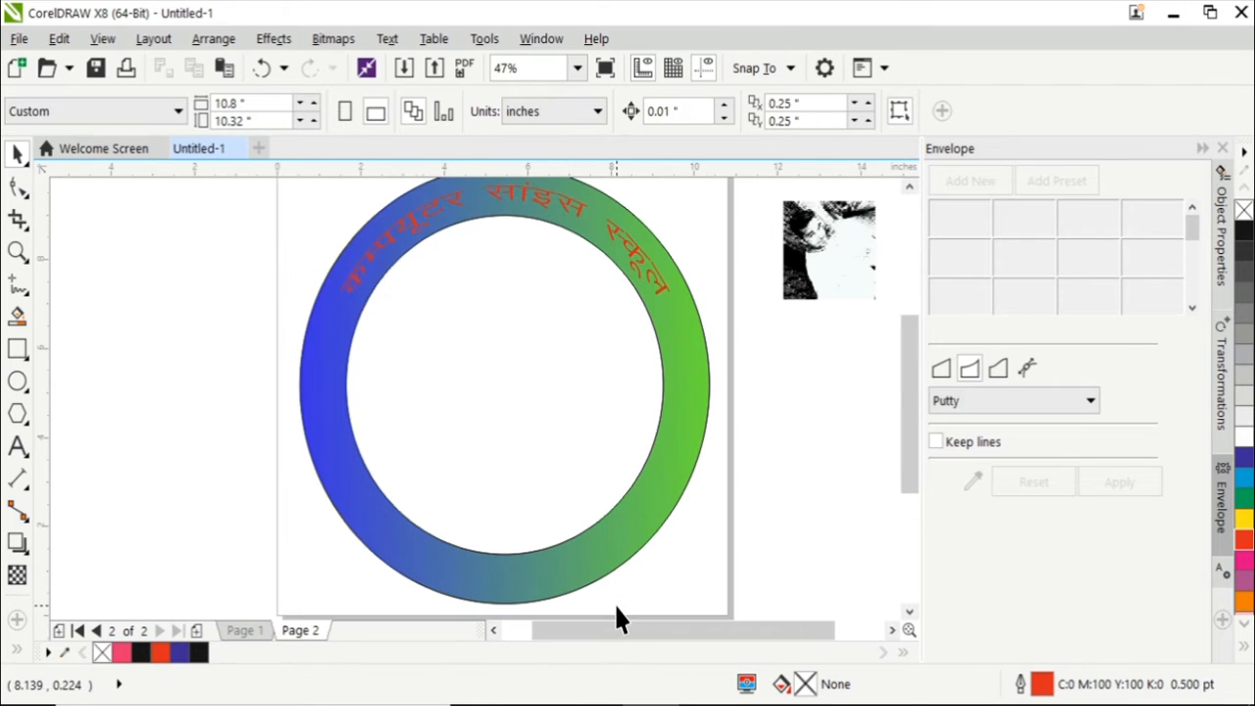
click(650, 272)
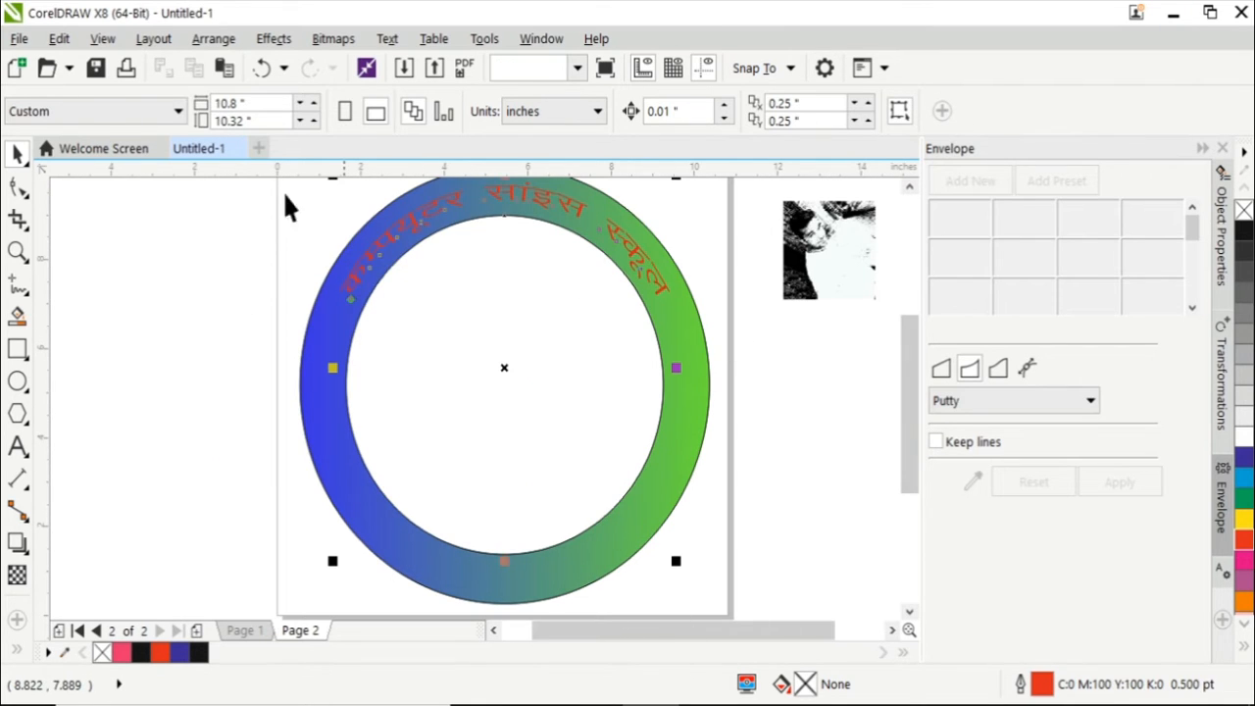
click(652, 274)
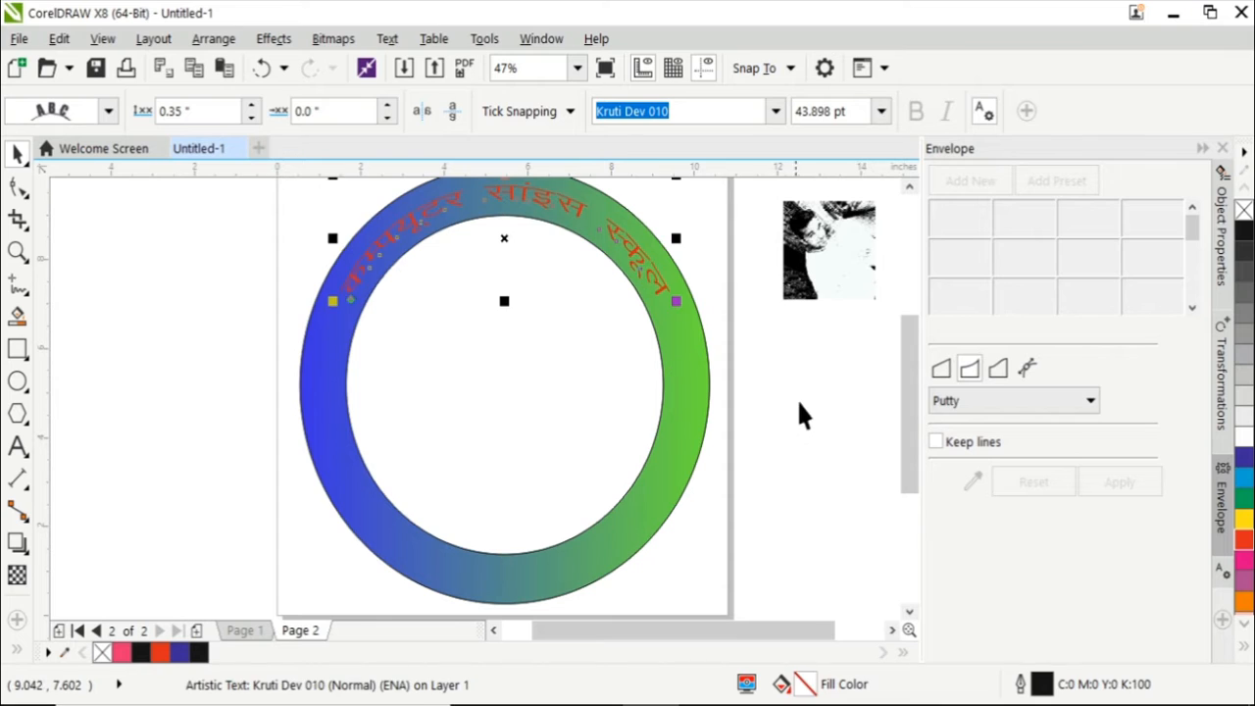
click(798, 401)
click(663, 277)
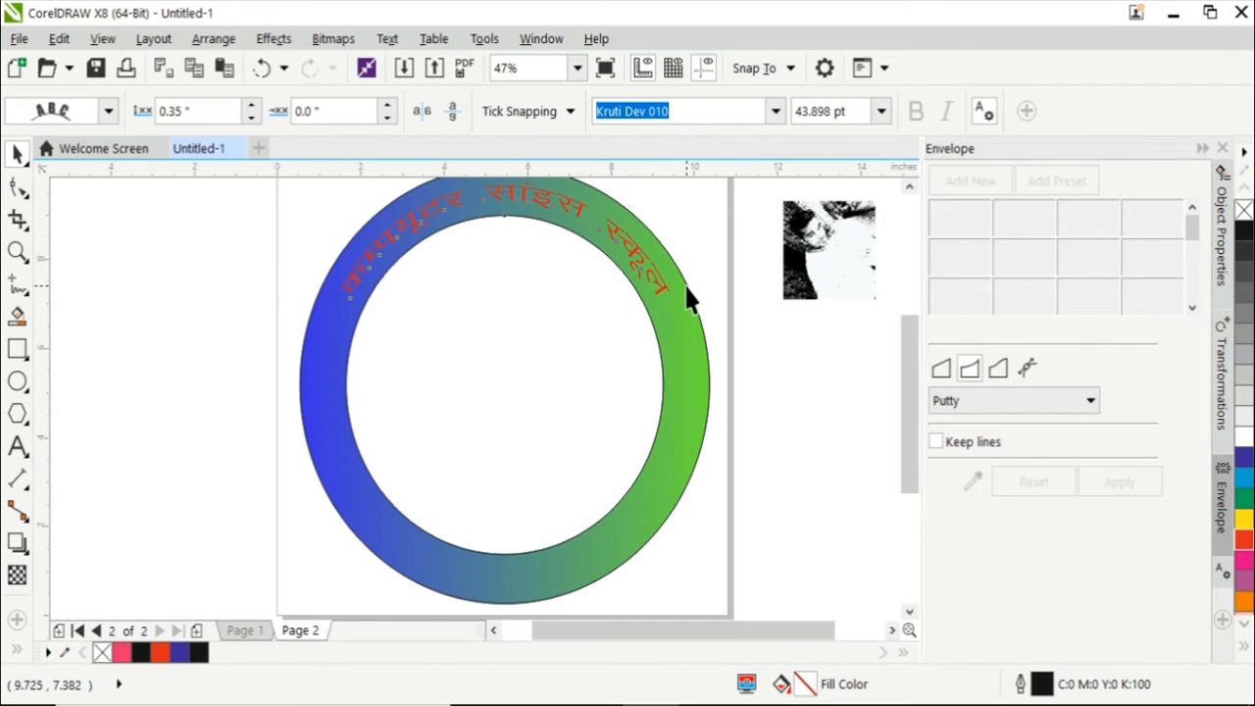
click(692, 299)
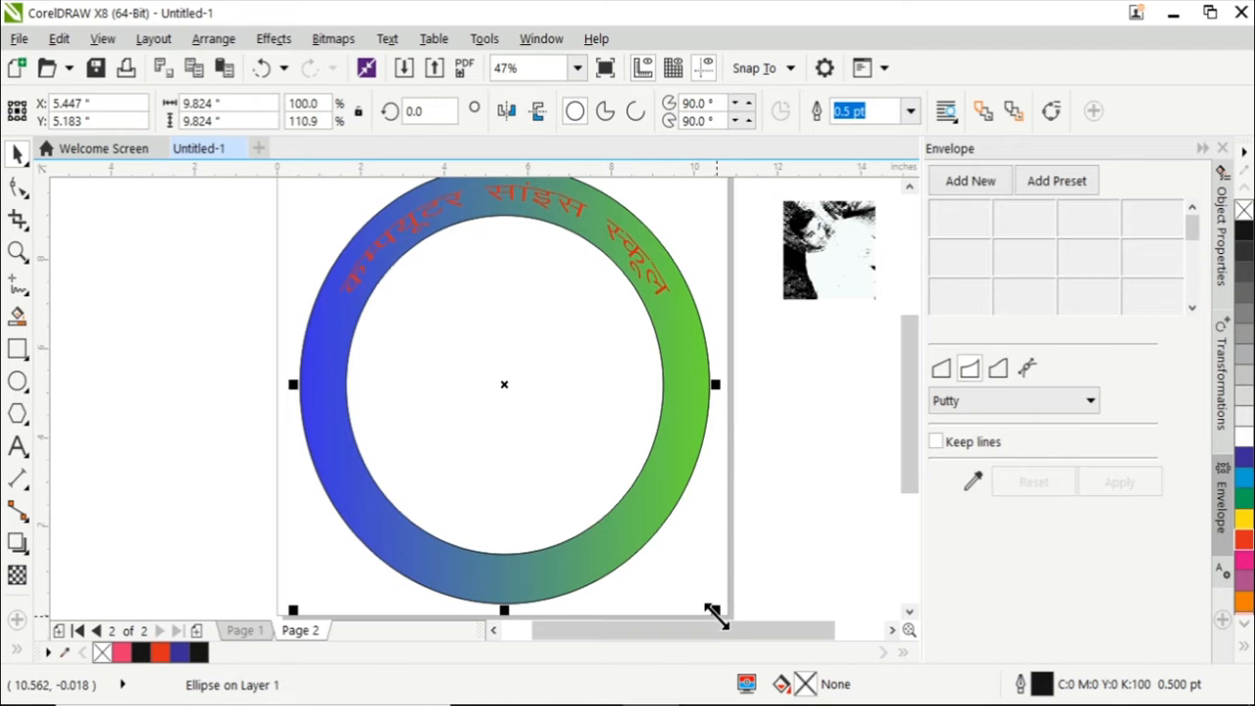
drag(712, 615, 695, 581)
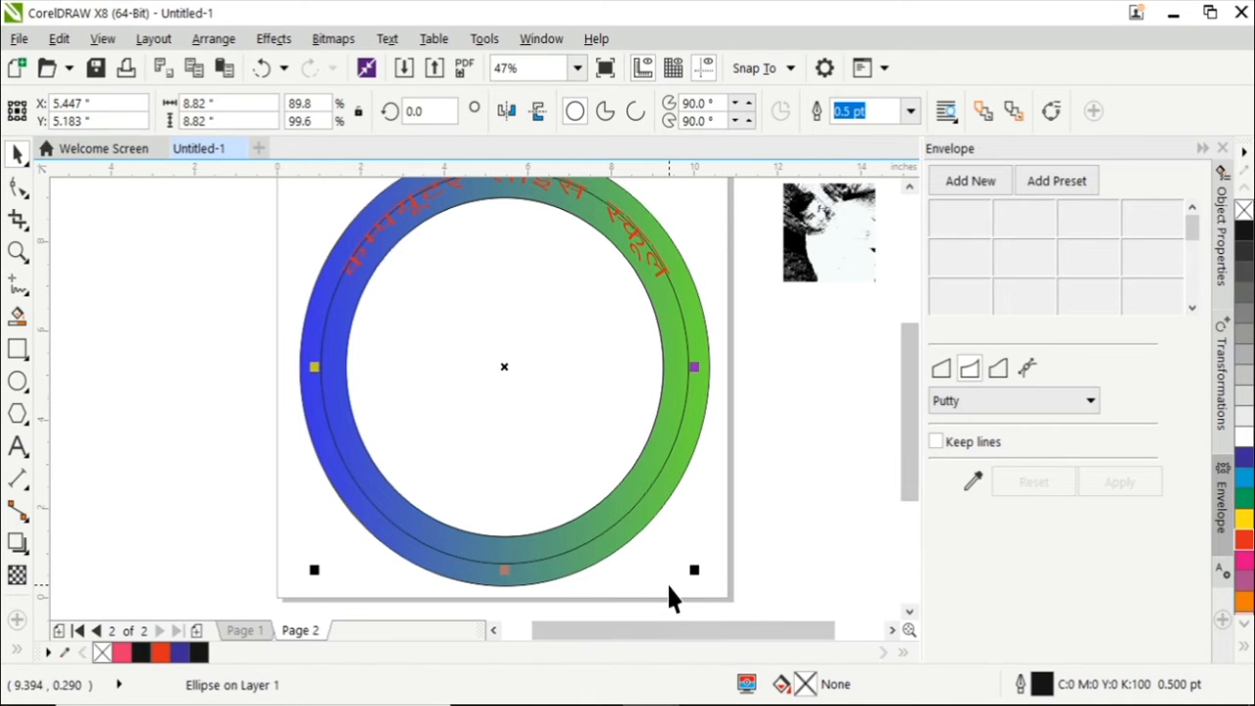
drag(697, 575, 707, 575)
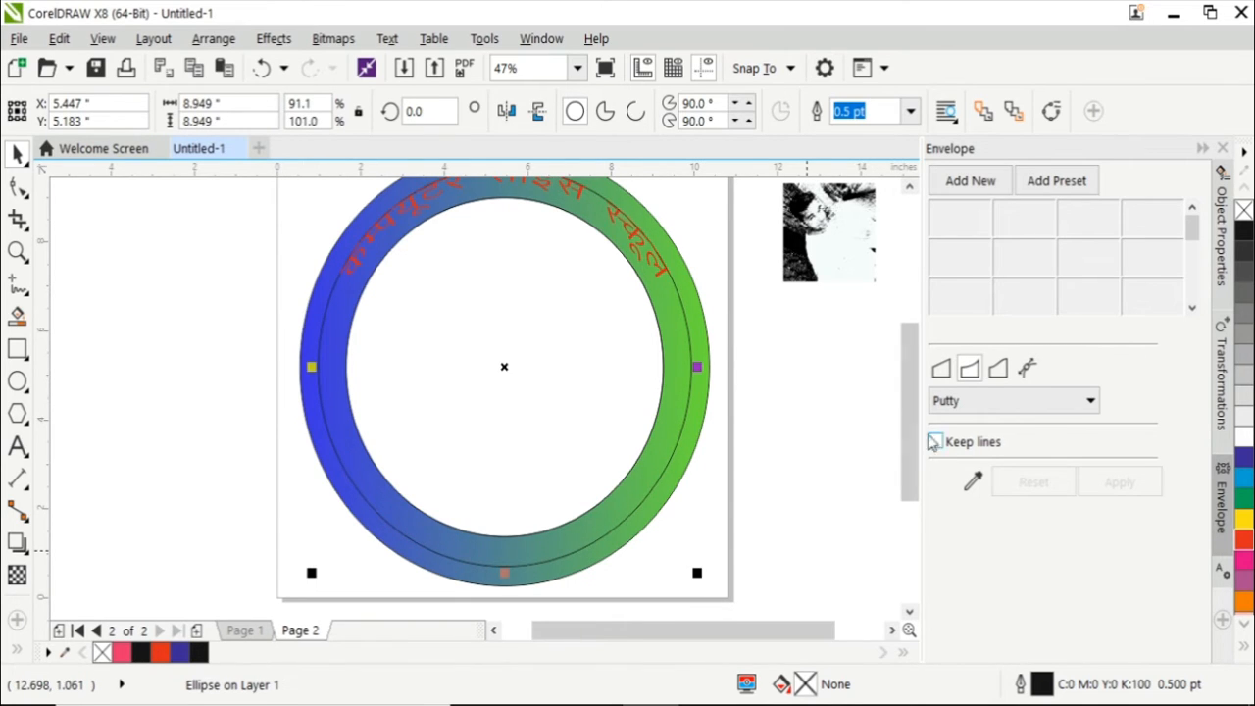
Give the reduced circle inside the gradient ring a red outline.
scroll(910, 422, up, 1)
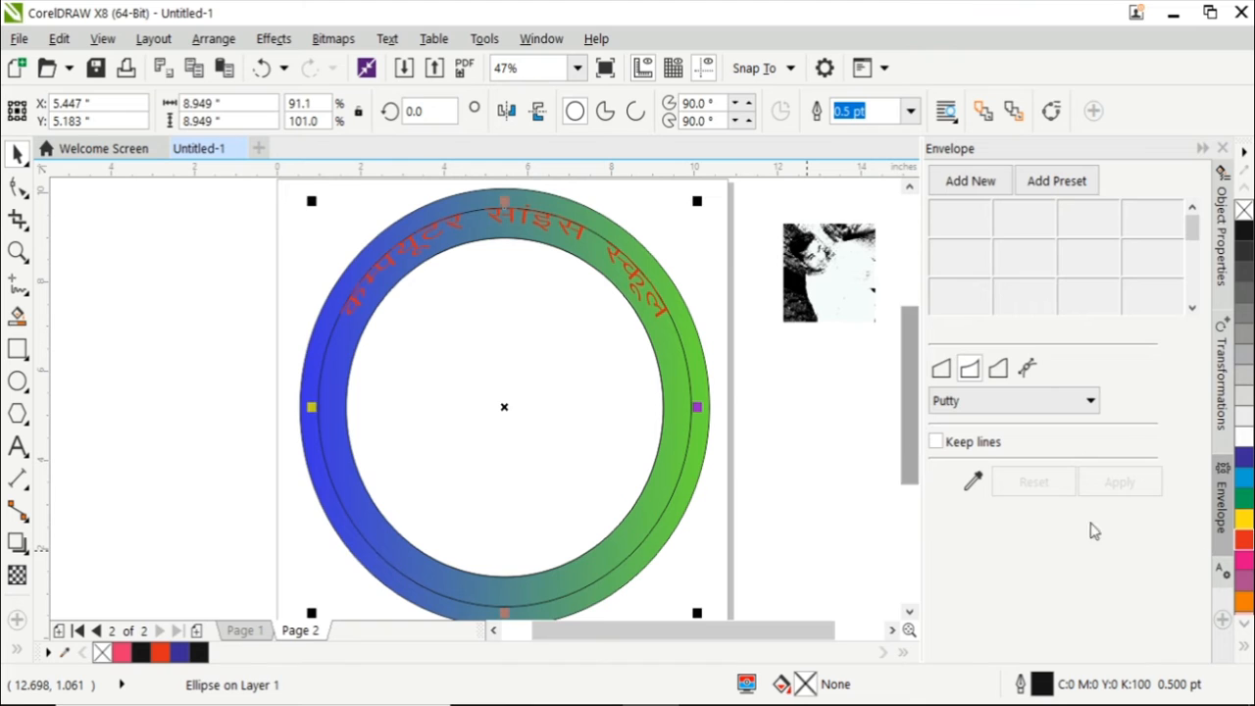
right_click(1243, 539)
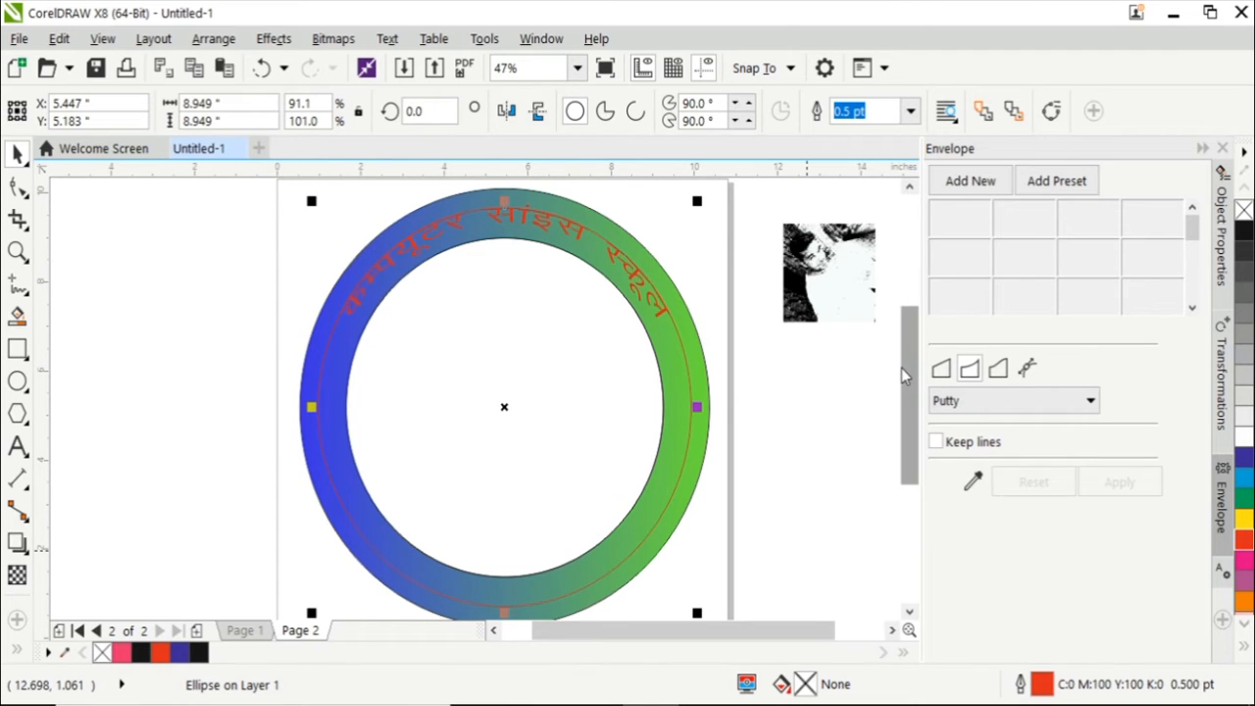
scroll(905, 387, up, 1)
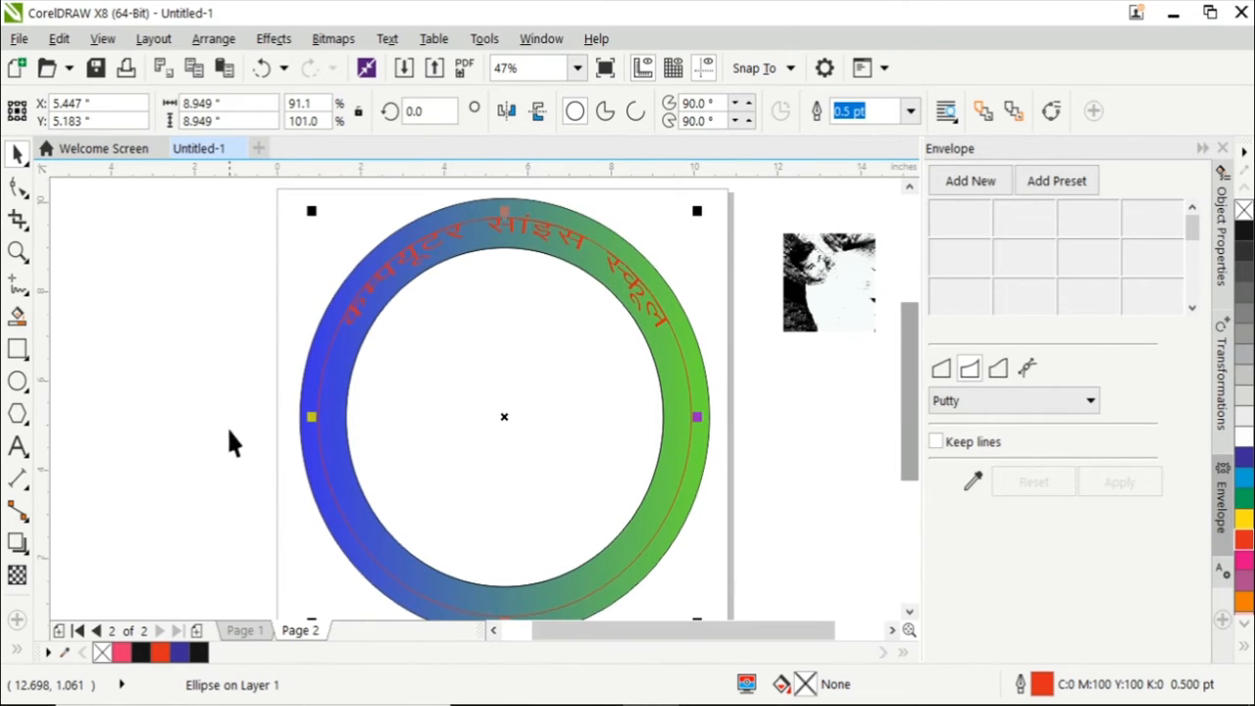
key(F10)
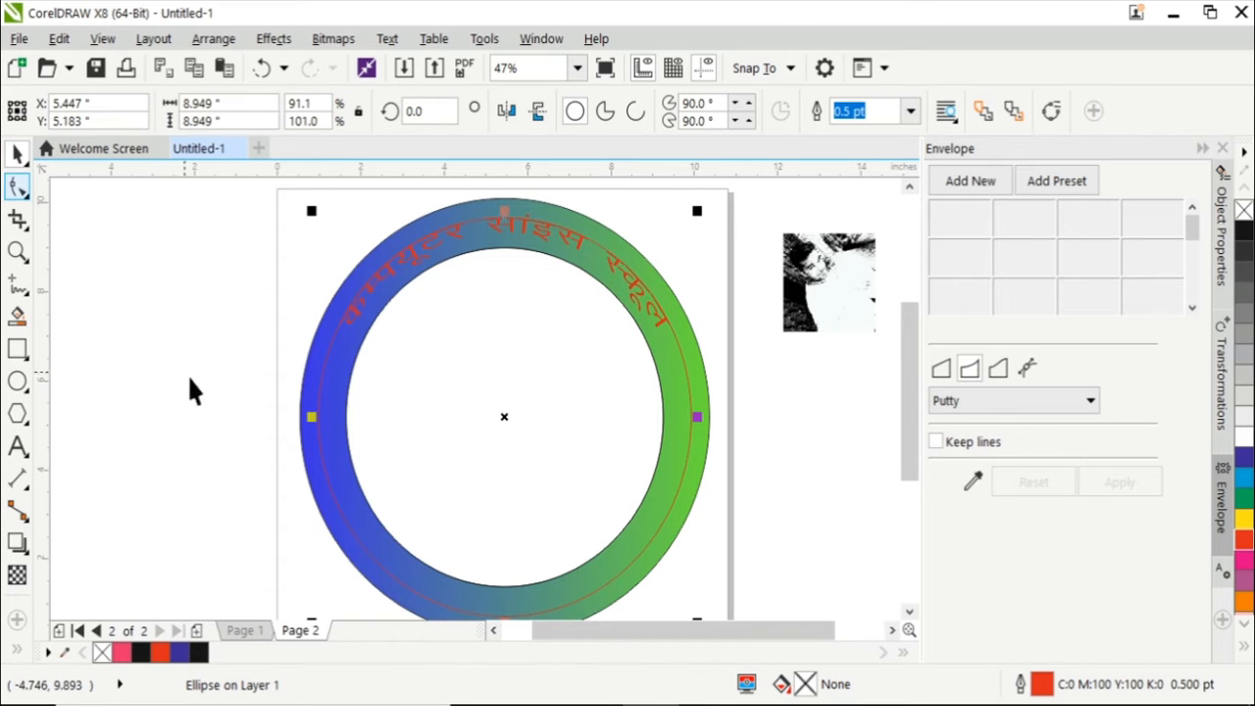
click(125, 288)
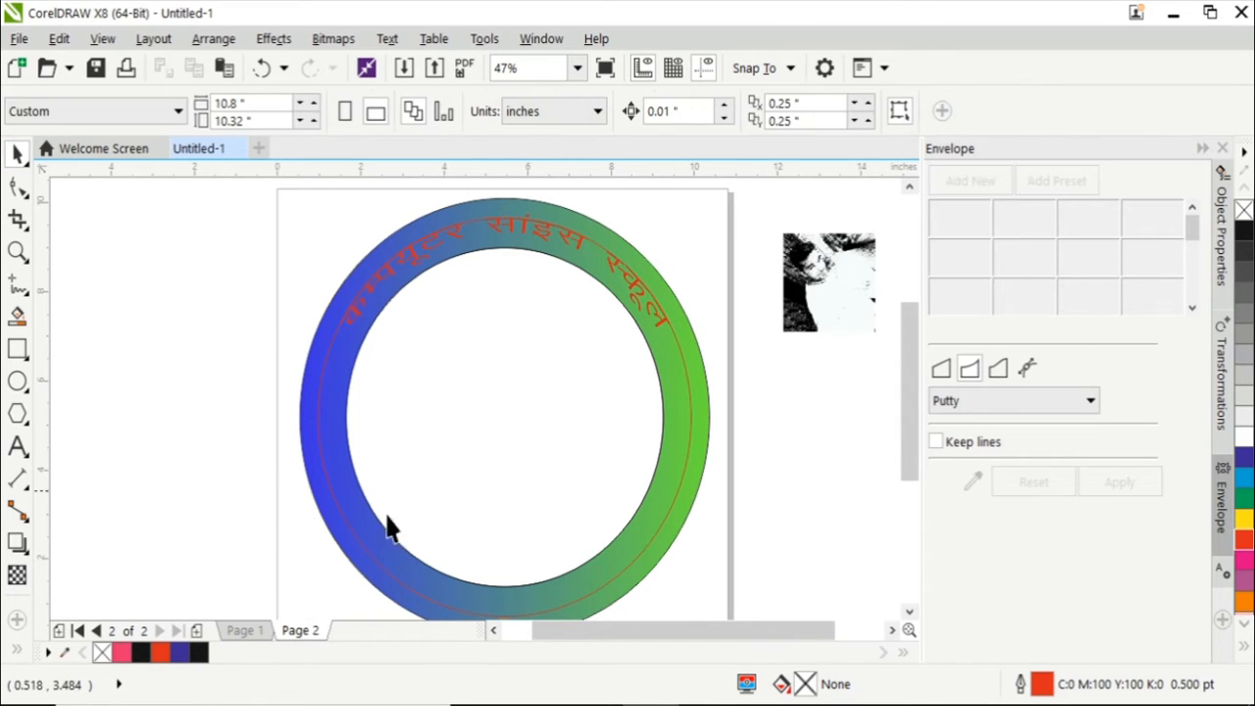
Convert the red circle inside the ring into an open arc from 0 to 270 degrees.
click(687, 383)
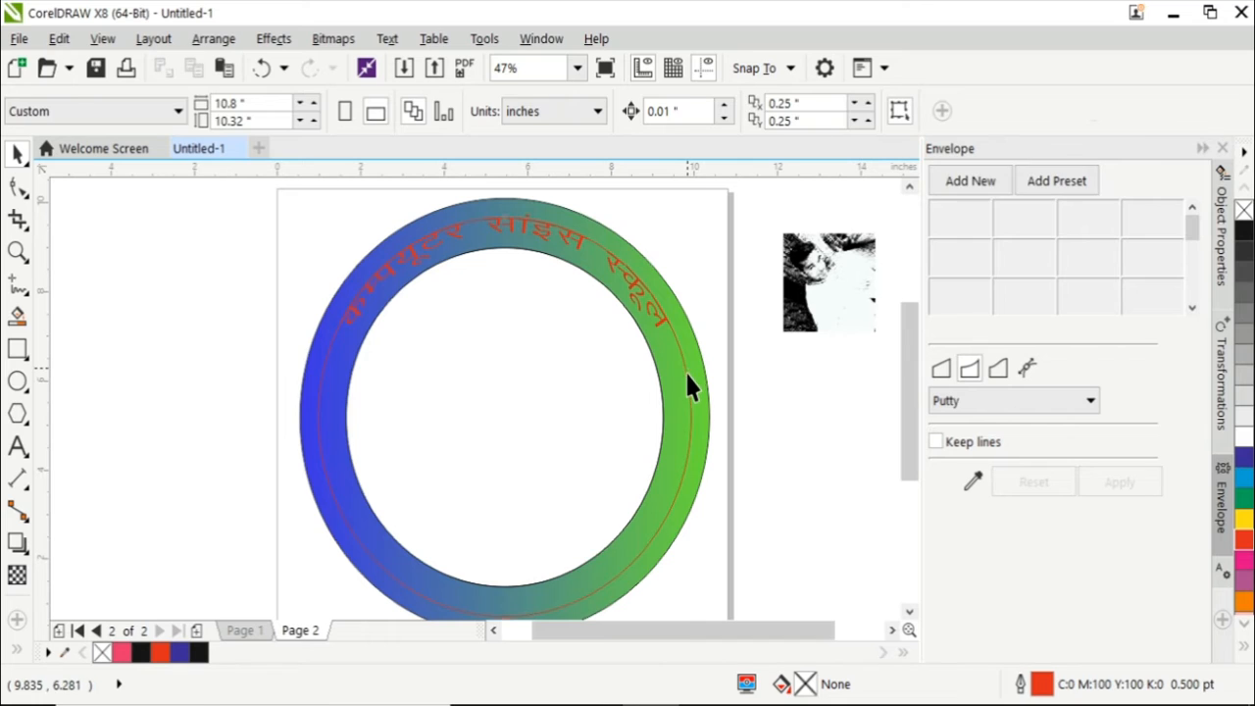
click(636, 113)
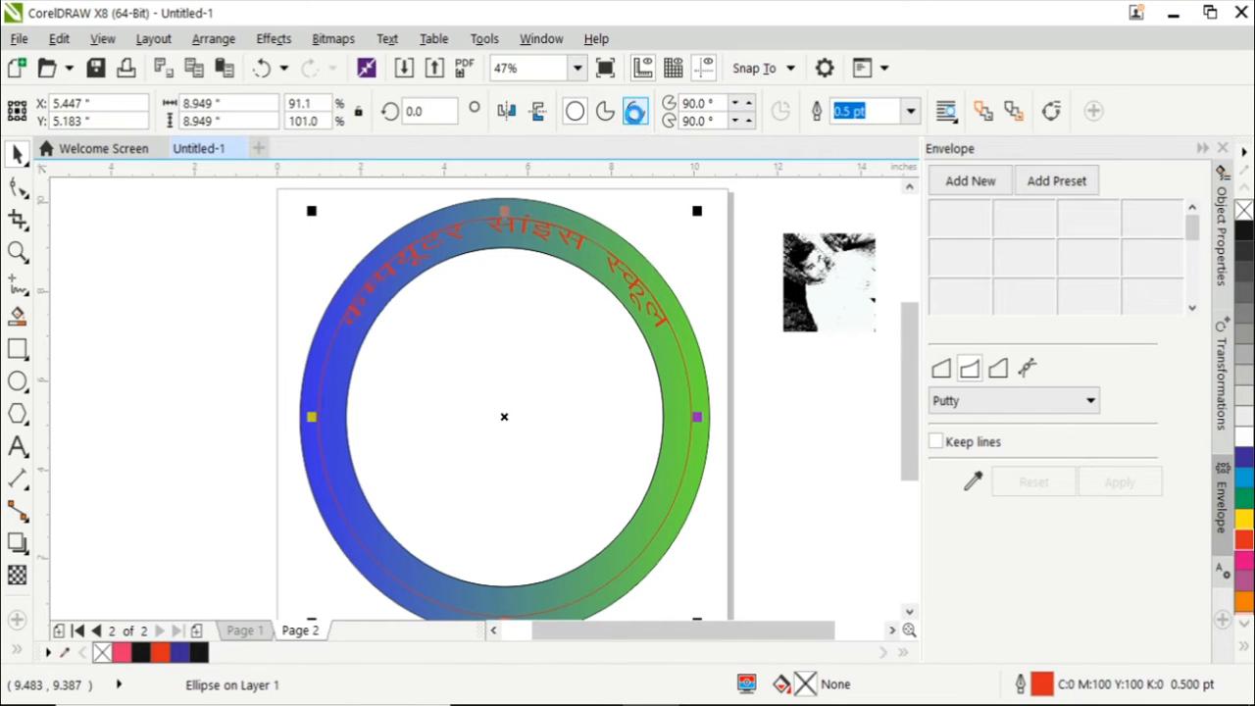
scroll(908, 412, up, 1)
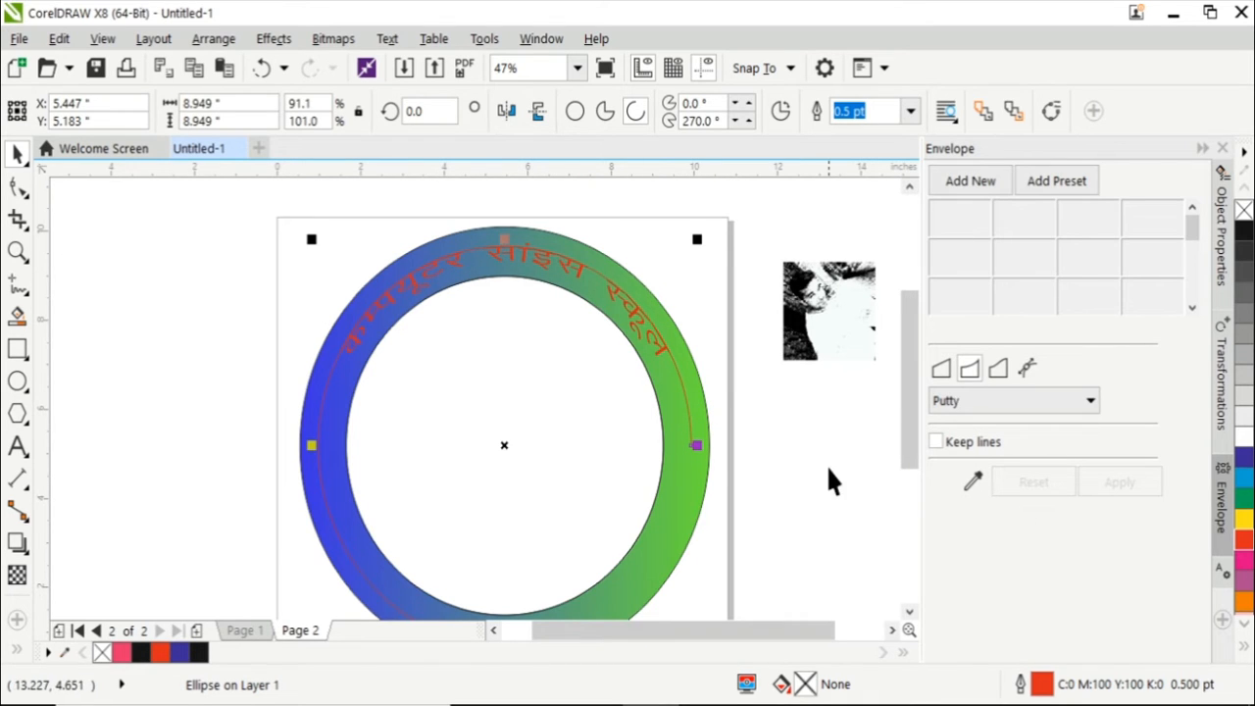
Set the red arc's outline width to 3 pt, placed behind the fill and scaling with the object.
key(F12)
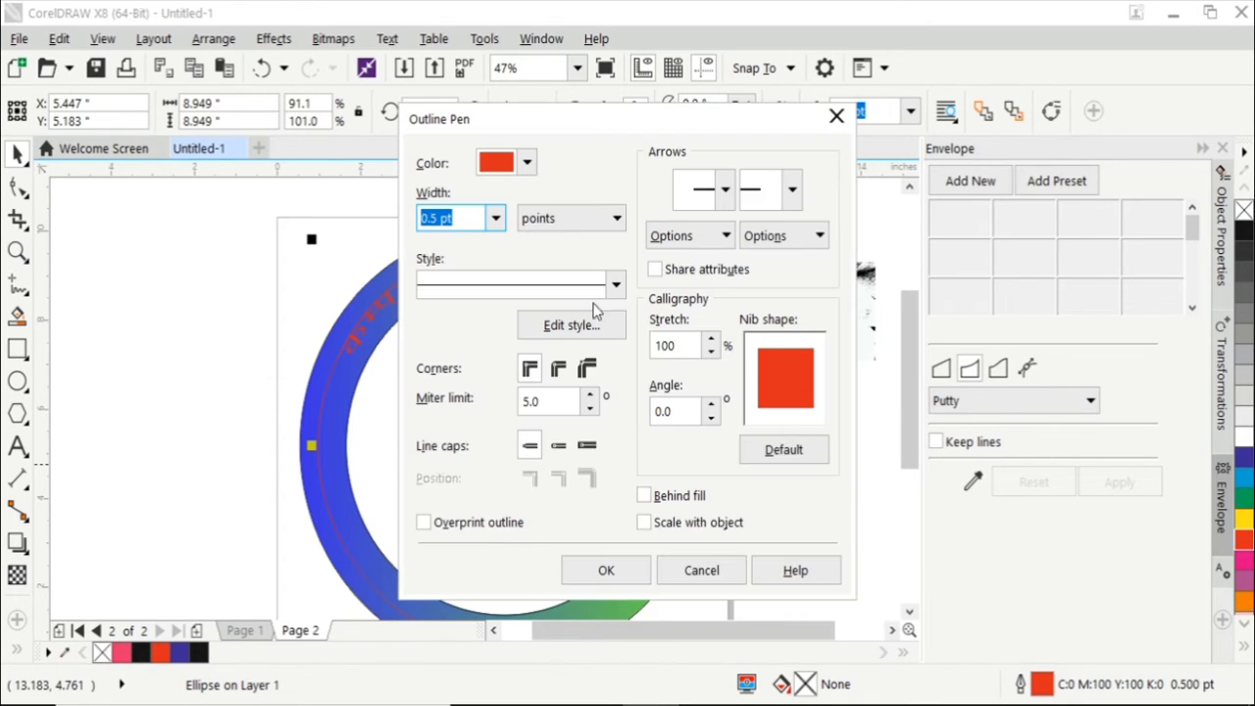
click(496, 219)
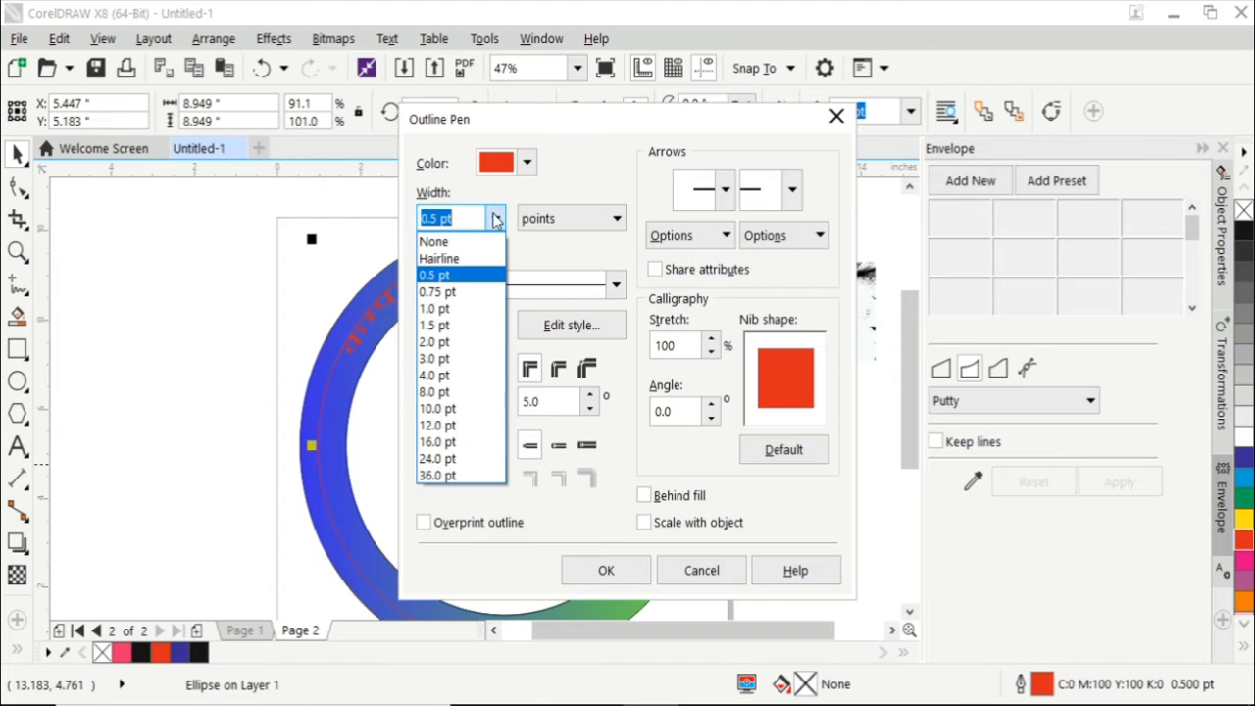
click(465, 365)
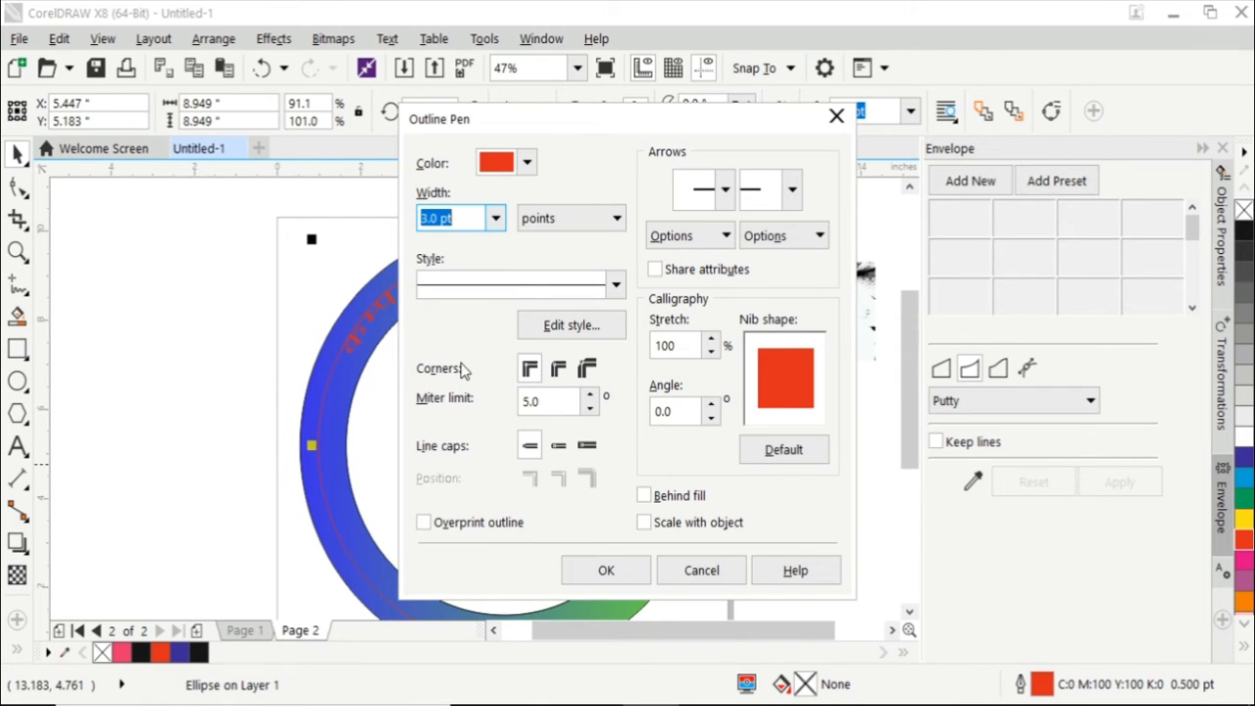
click(645, 495)
click(644, 523)
click(606, 569)
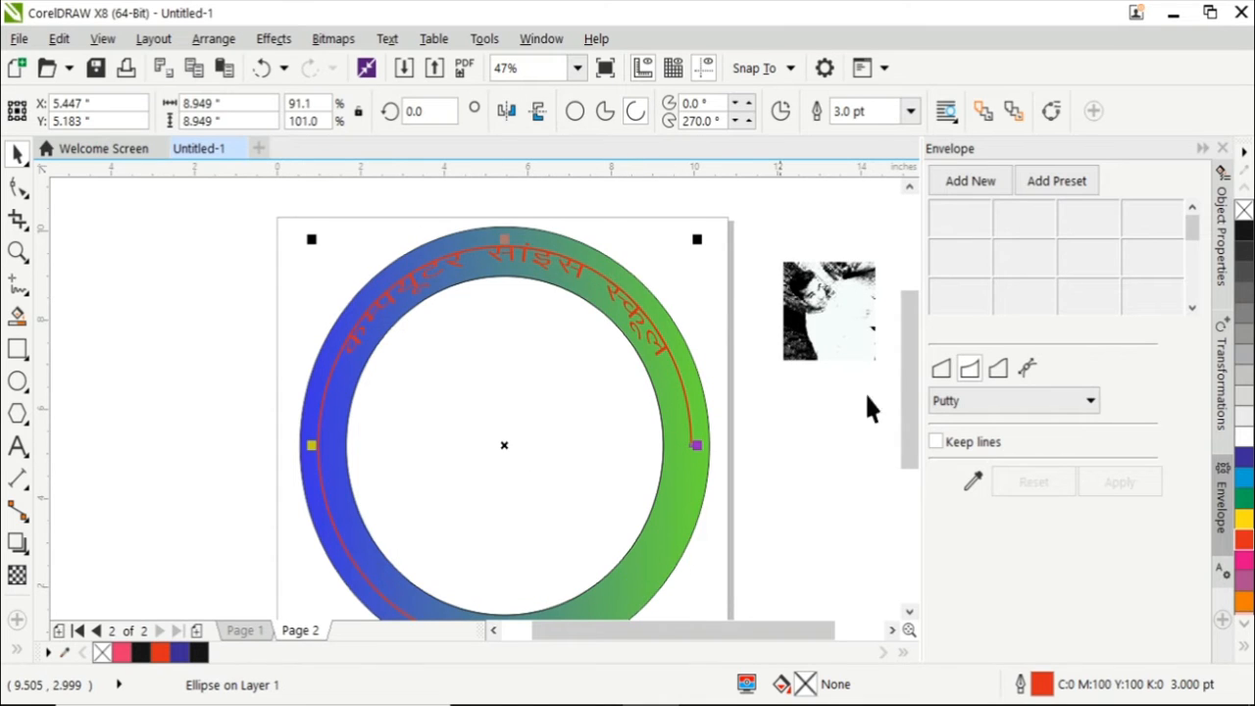
Shorten the red arc to run from 102.412 to 150.844 degrees so it spans only the first word of the Hindi text.
drag(912, 378, 912, 399)
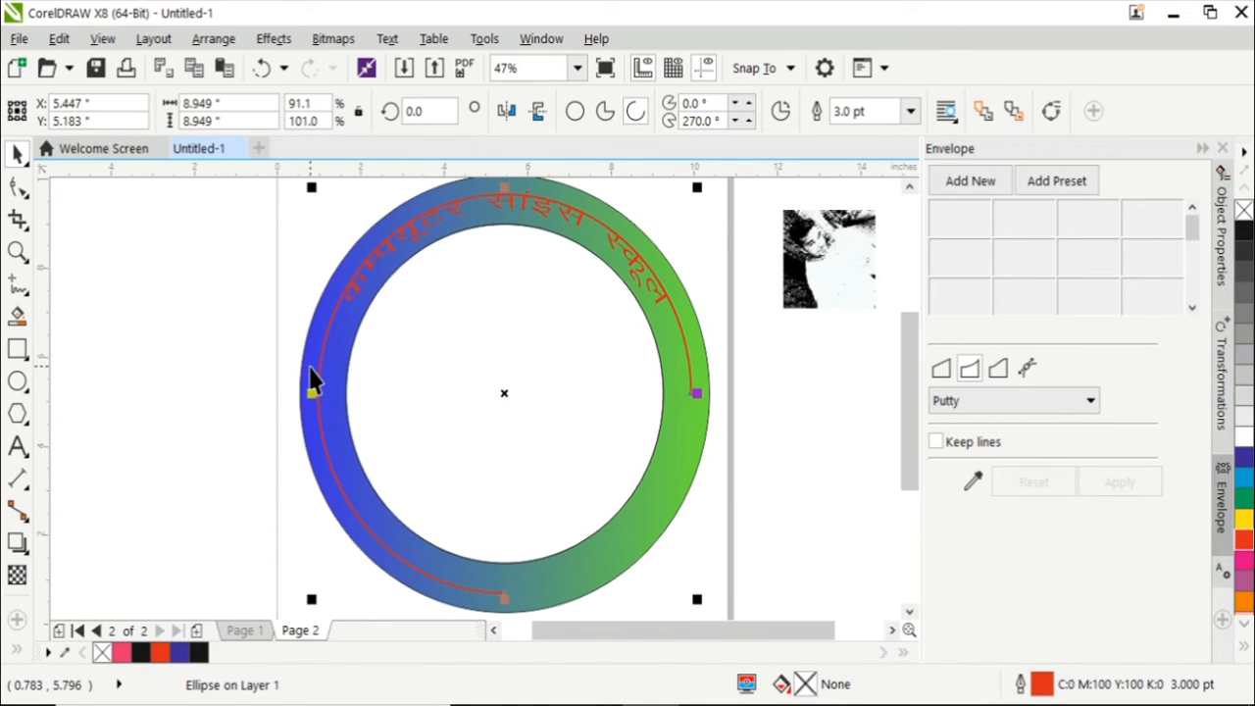
click(18, 188)
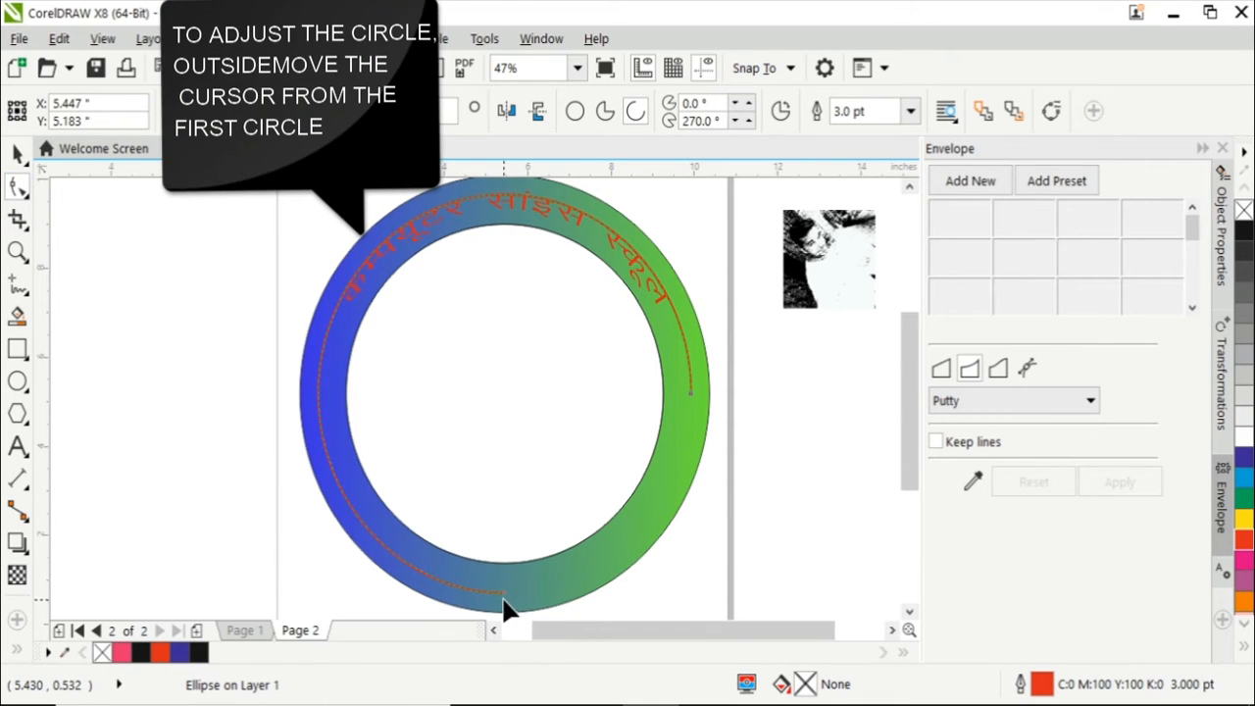
drag(504, 606, 343, 567)
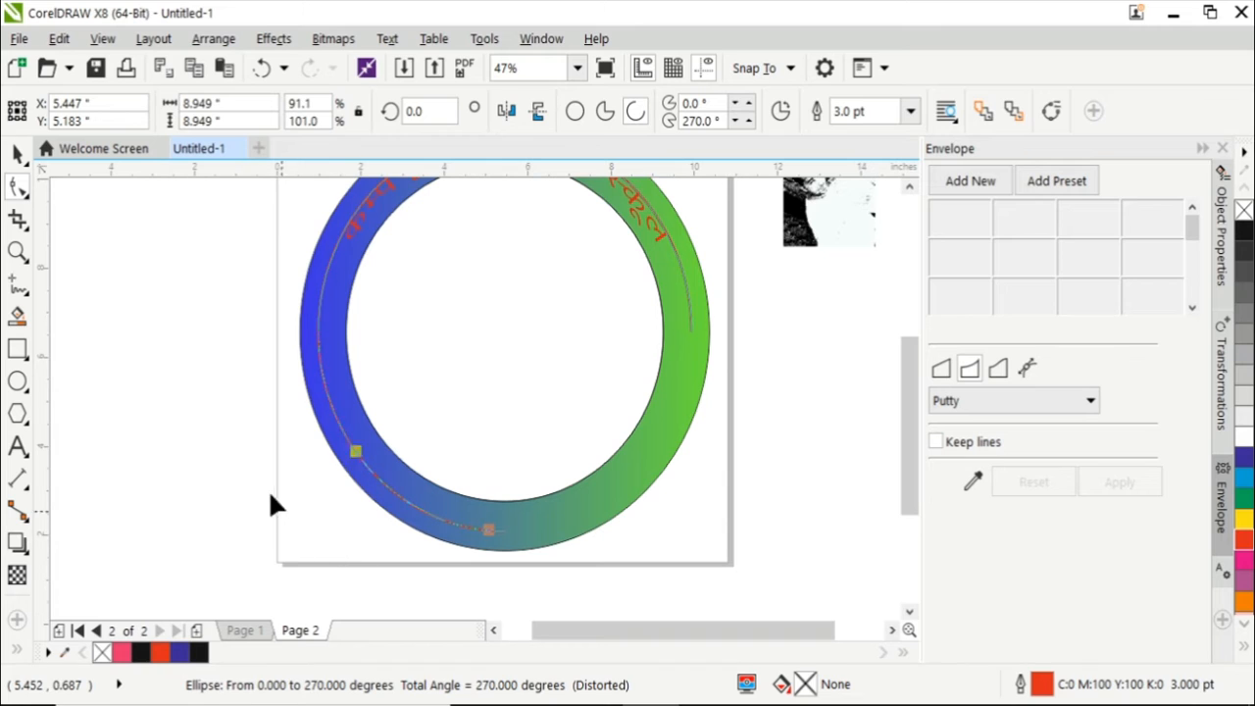
drag(237, 231, 250, 253)
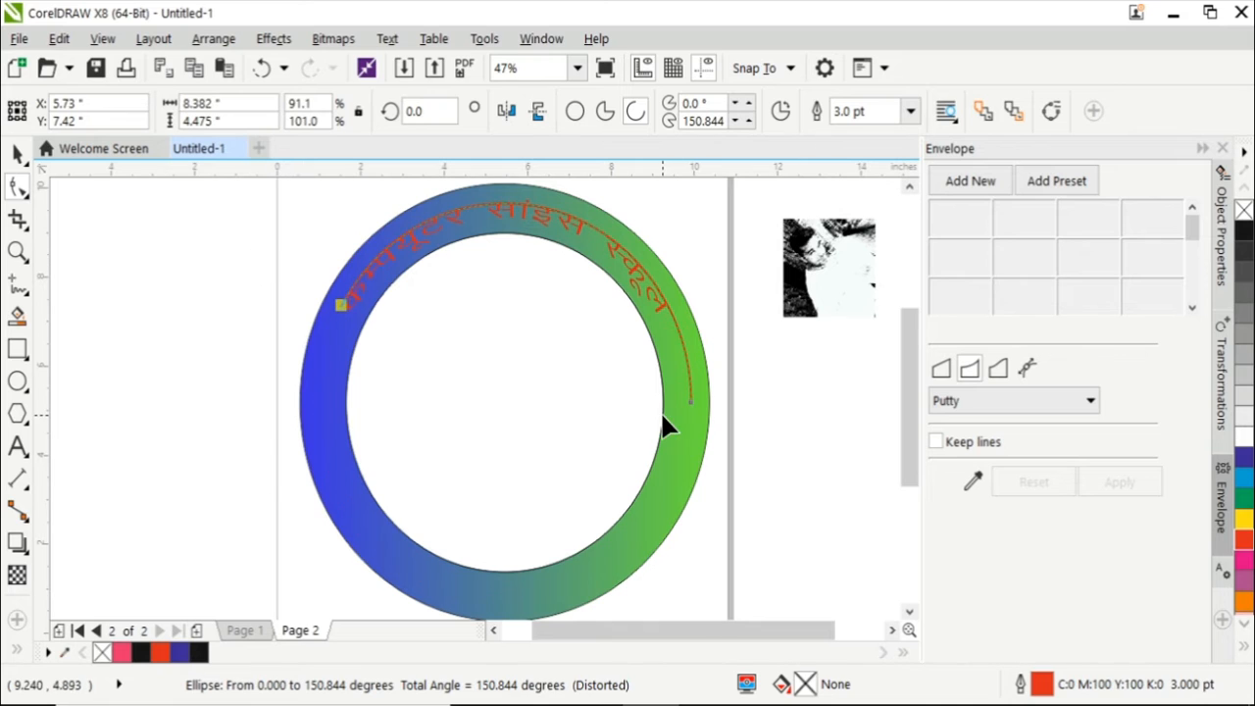
drag(690, 418, 683, 294)
drag(664, 240, 636, 202)
scroll(560, 182, up, 3)
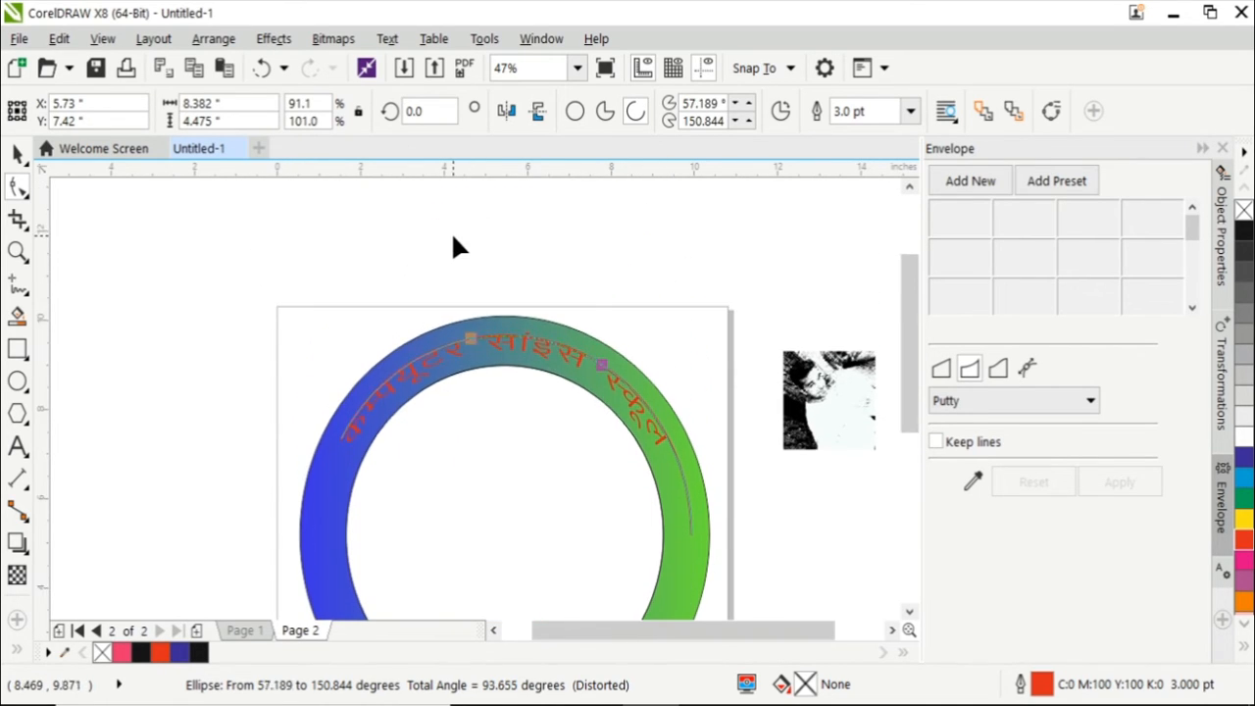
drag(453, 235, 443, 241)
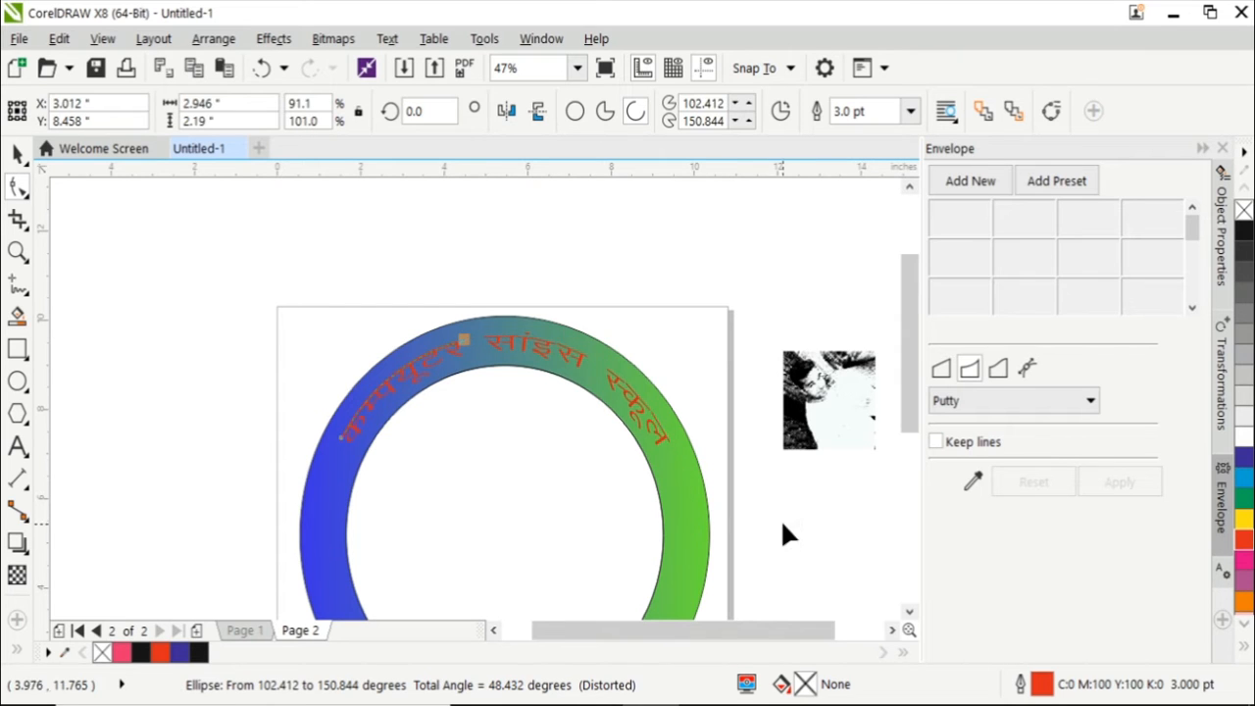
Duplicate the red arc in place and reshape the copy to run from 63.112 to 94.124 degrees over the second Hindi word.
scroll(903, 355, down, 1)
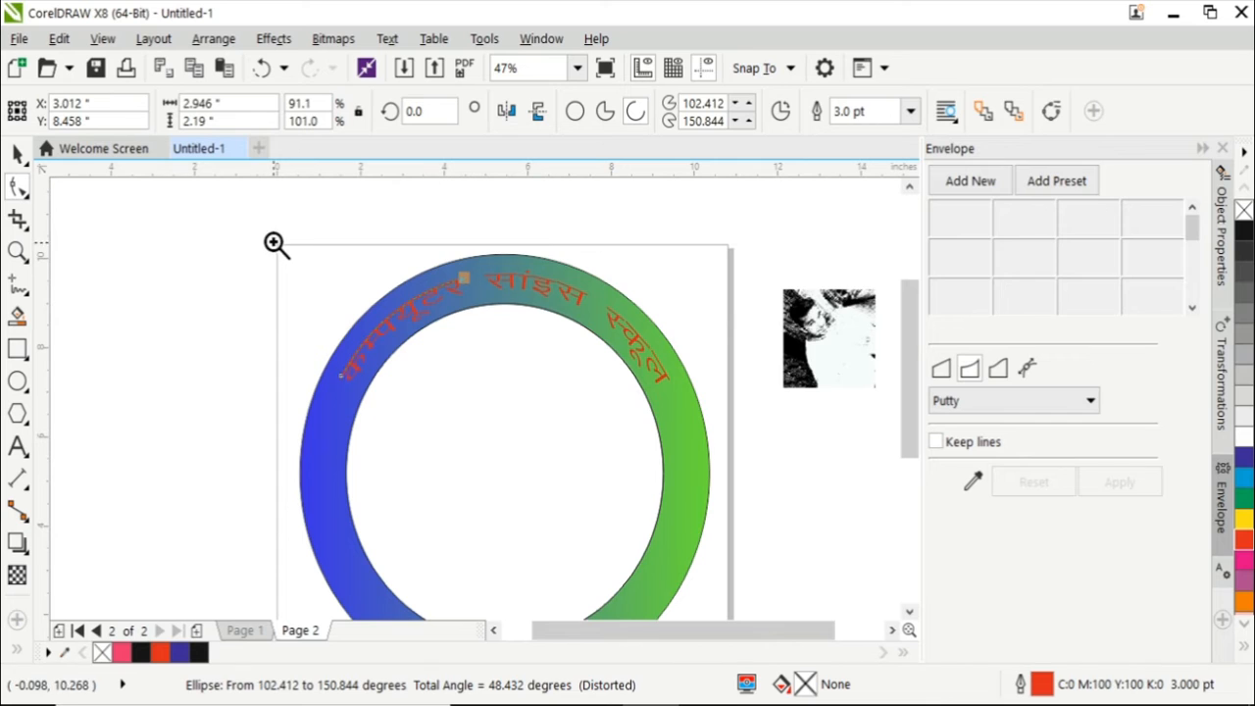
drag(276, 244, 695, 429)
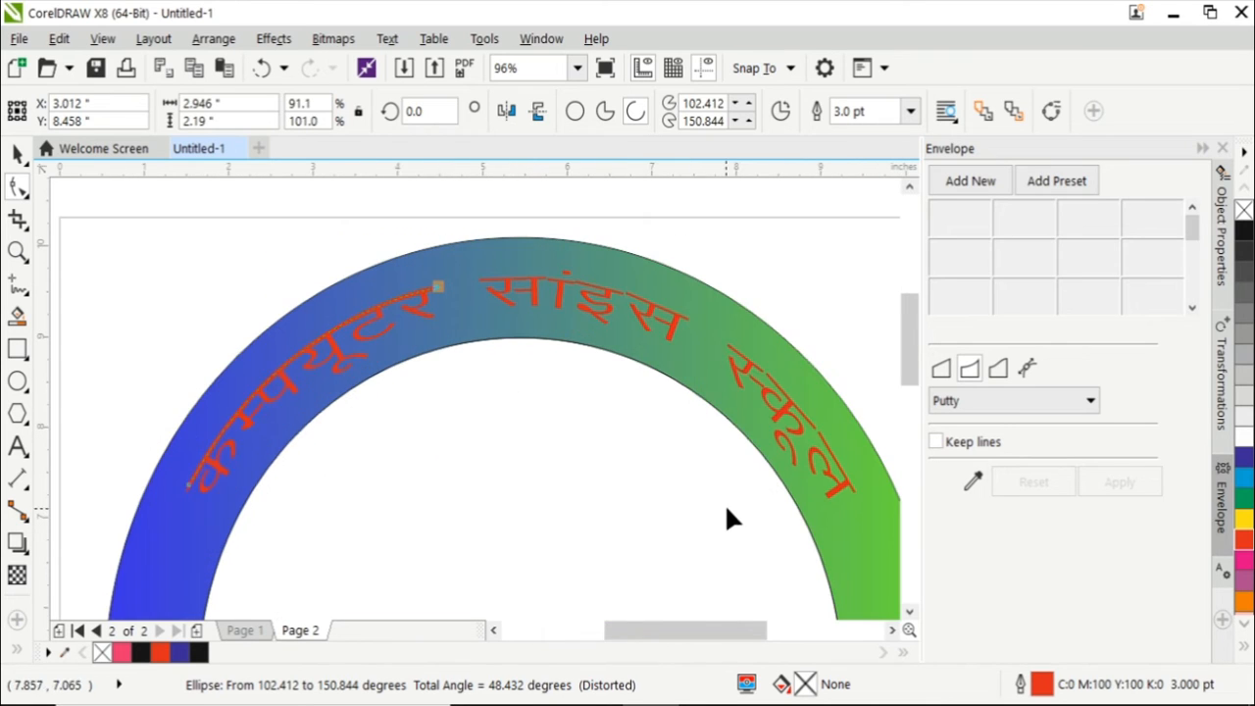
click(18, 154)
click(269, 384)
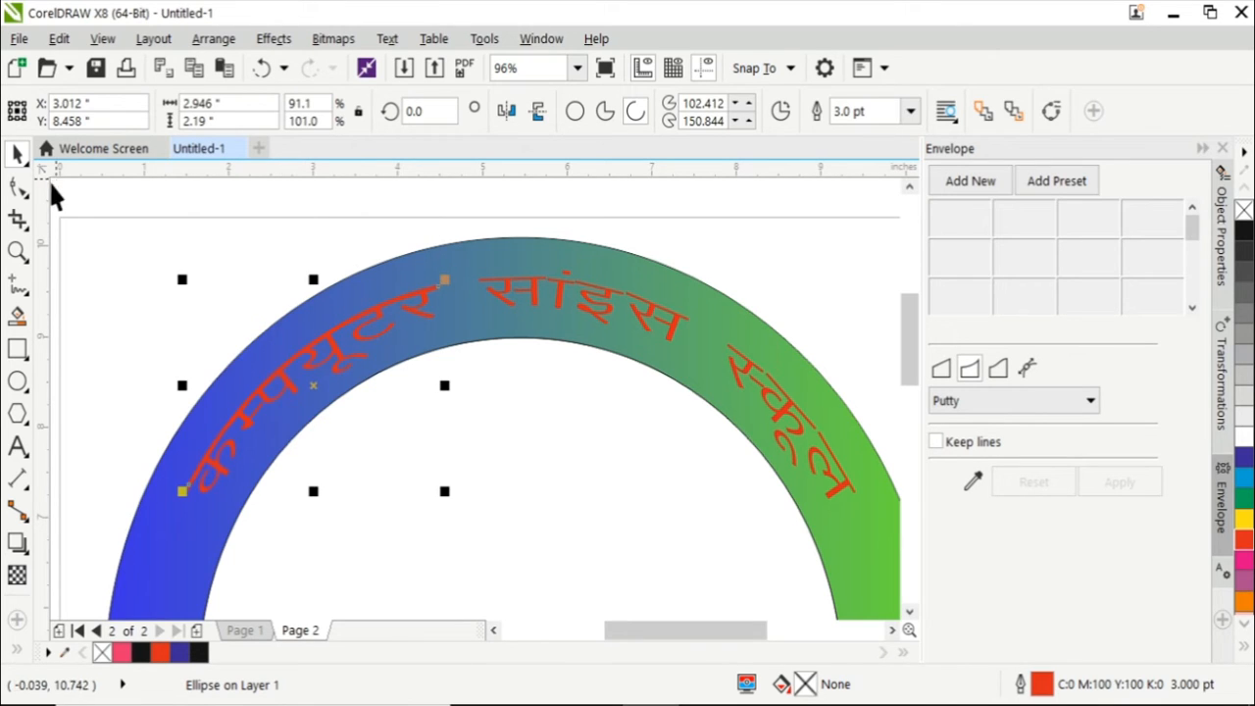
click(19, 190)
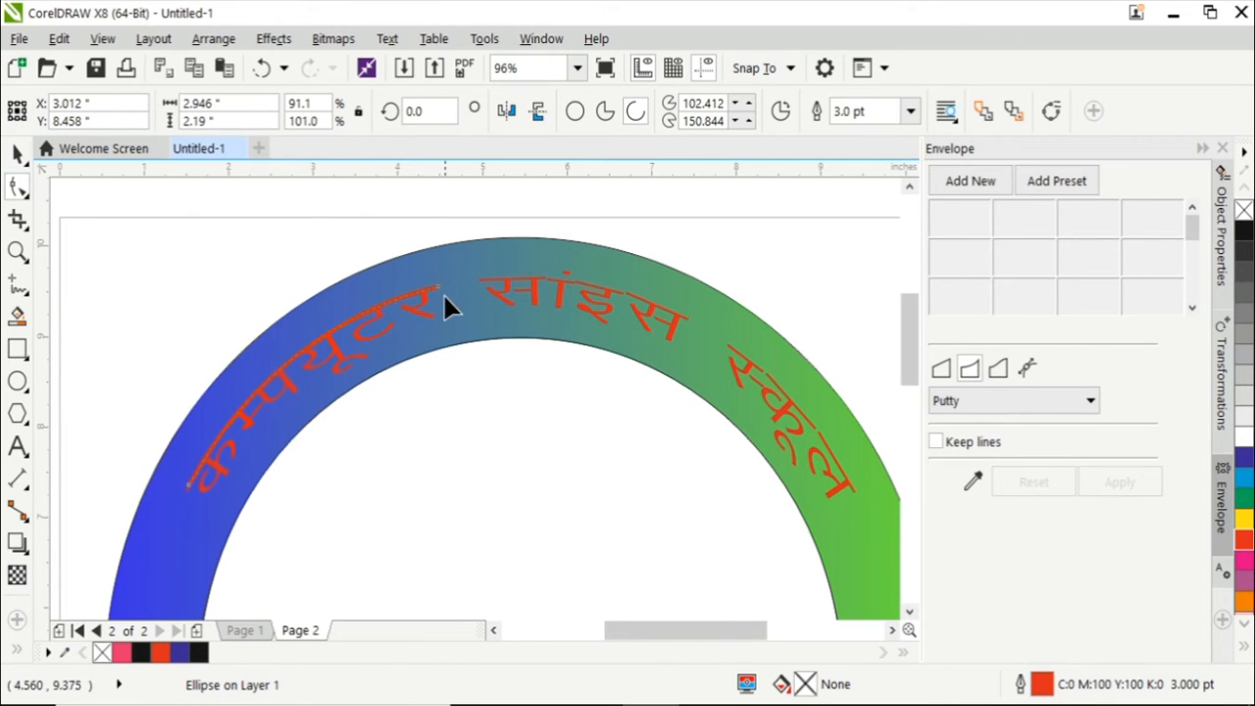
drag(437, 300, 587, 221)
drag(656, 239, 715, 274)
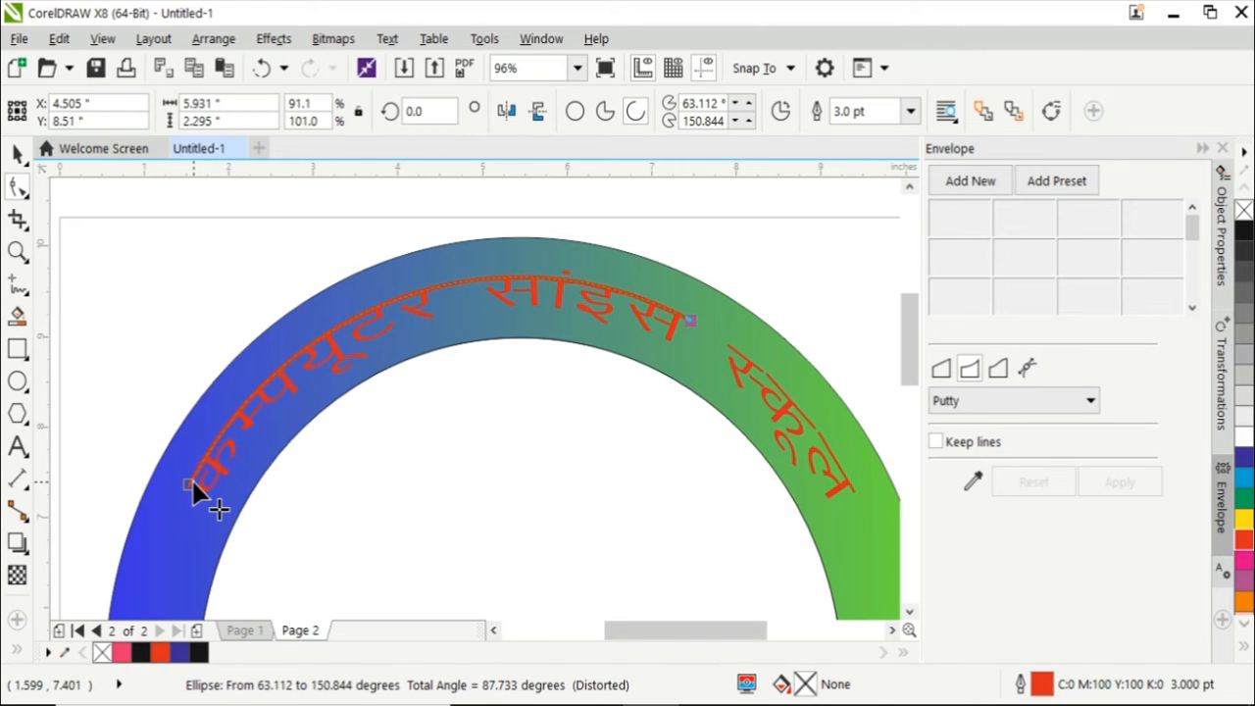
drag(190, 485, 98, 420)
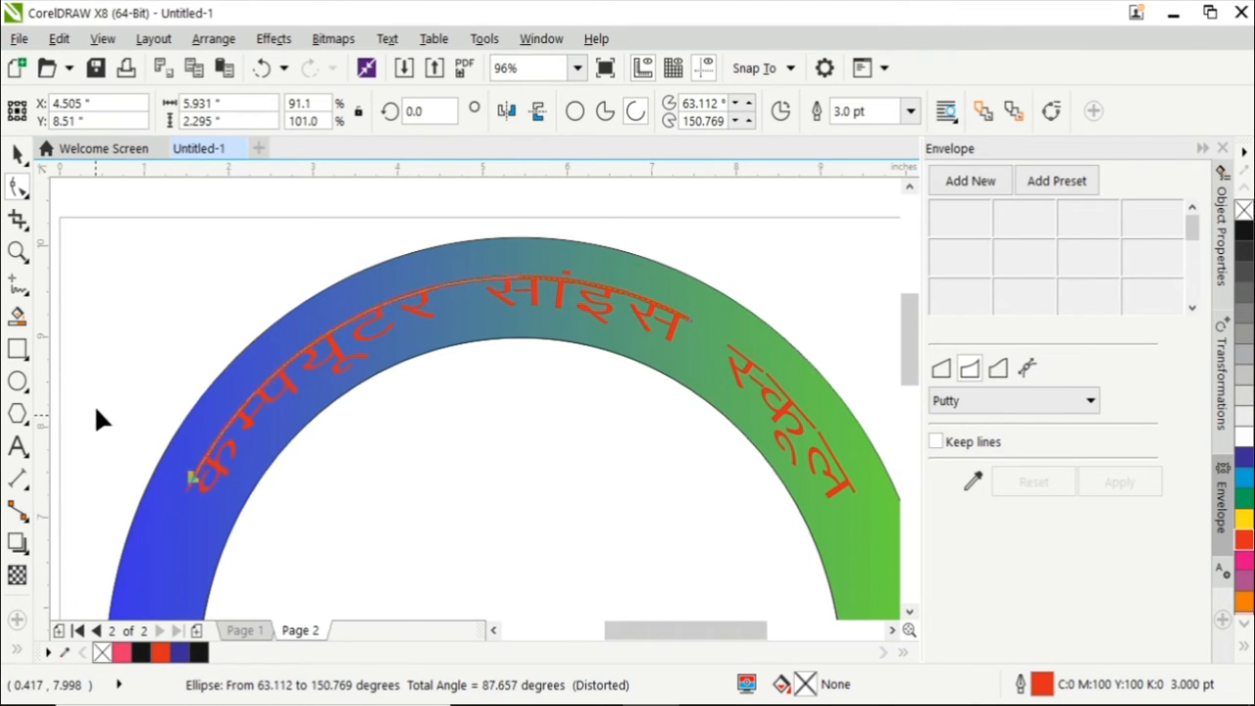
drag(268, 220, 483, 208)
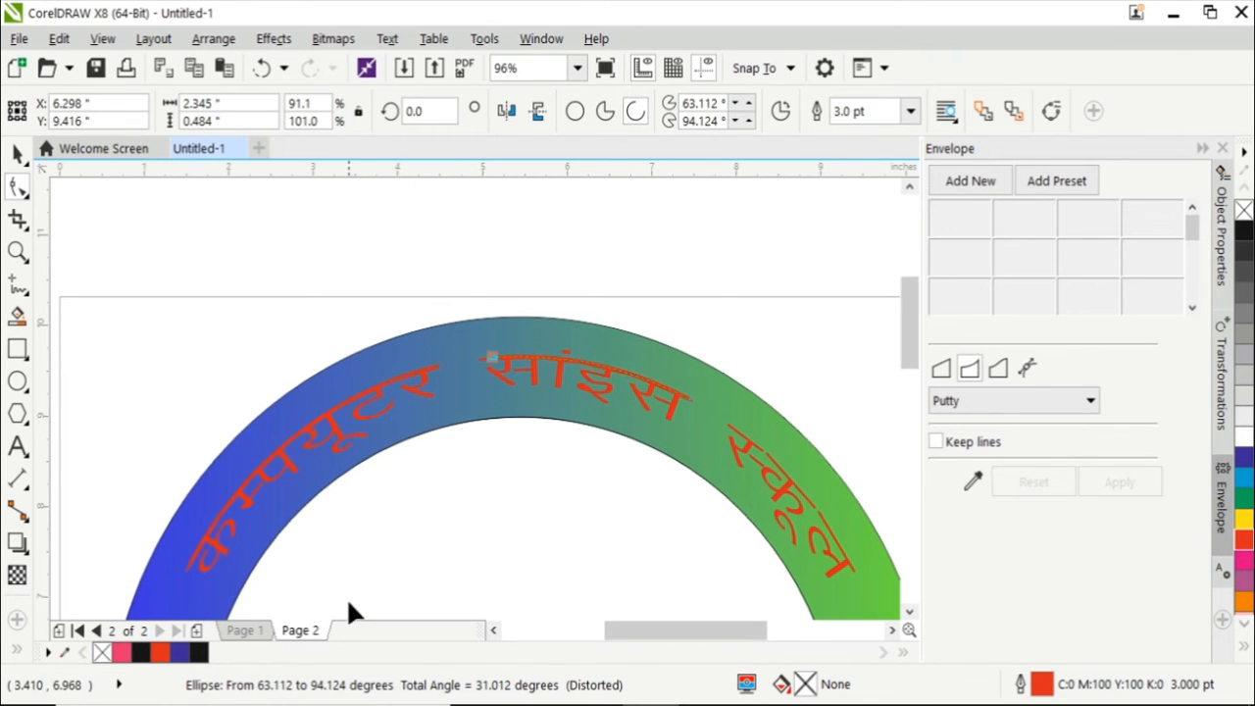
Duplicate the second word's red arc and reshape the copy to run from 27.862 to 55.31 degrees over the third Hindi word.
click(18, 154)
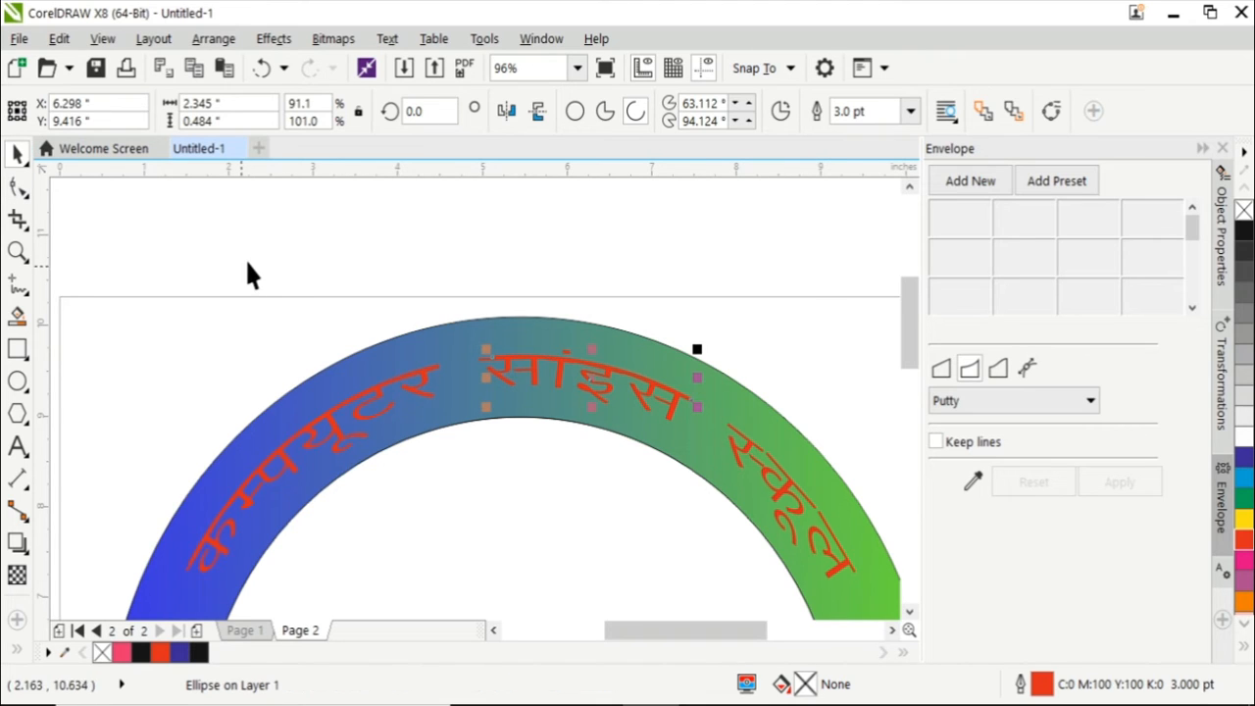
click(18, 187)
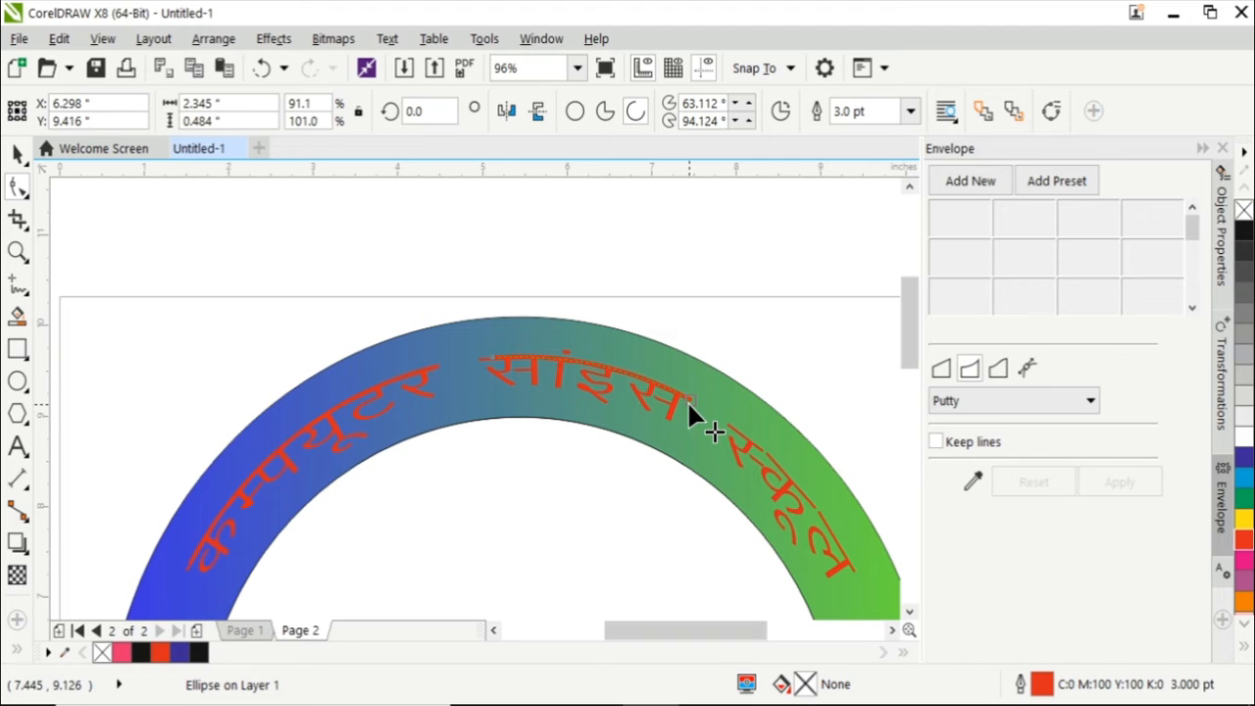
drag(729, 639, 742, 636)
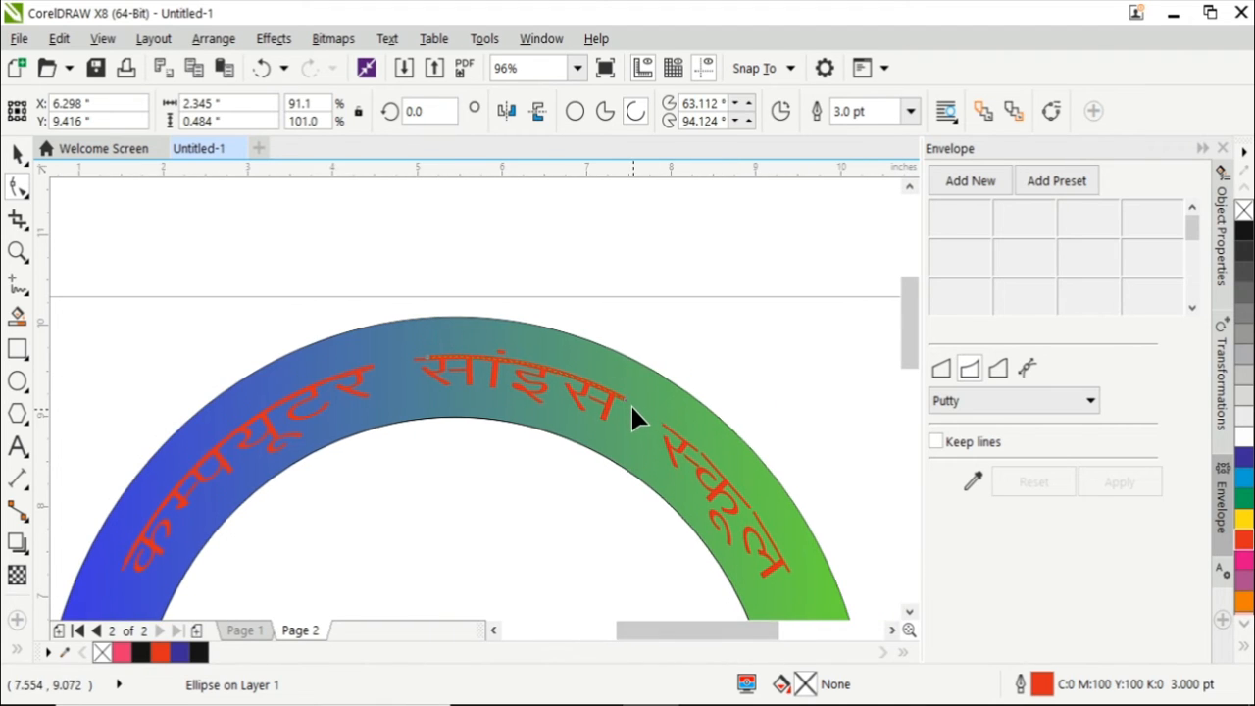
drag(760, 447, 869, 529)
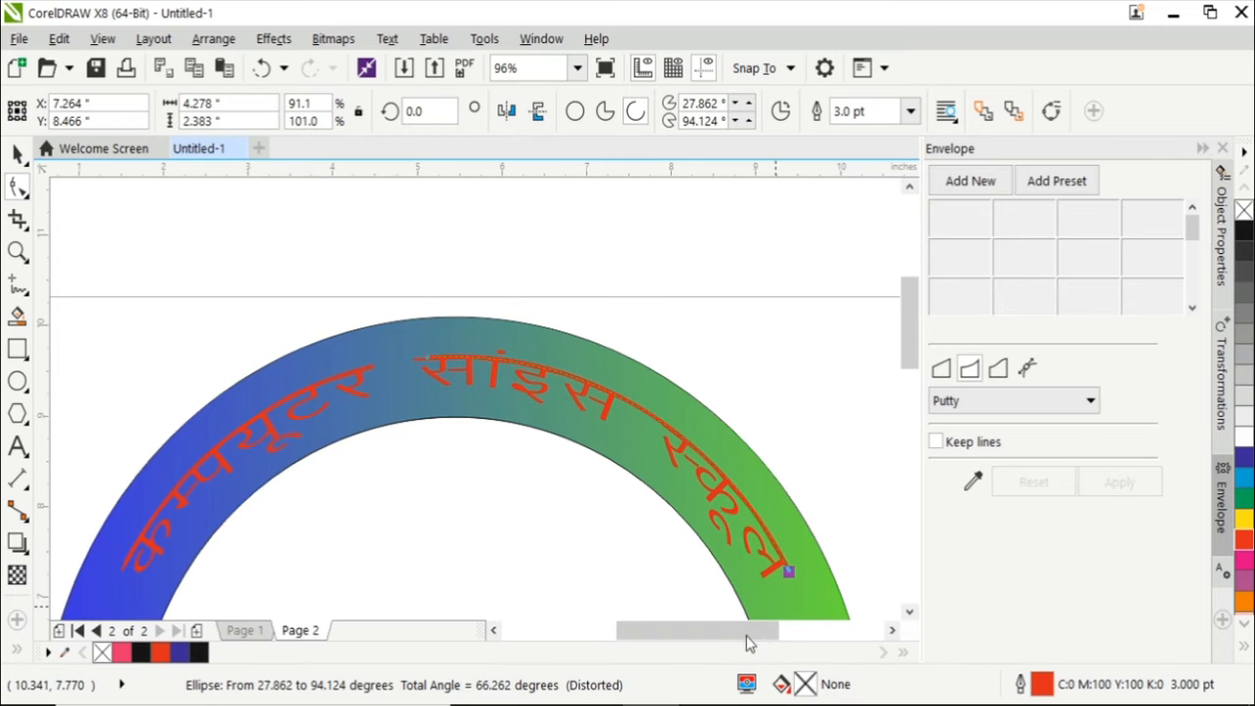
drag(428, 368, 742, 320)
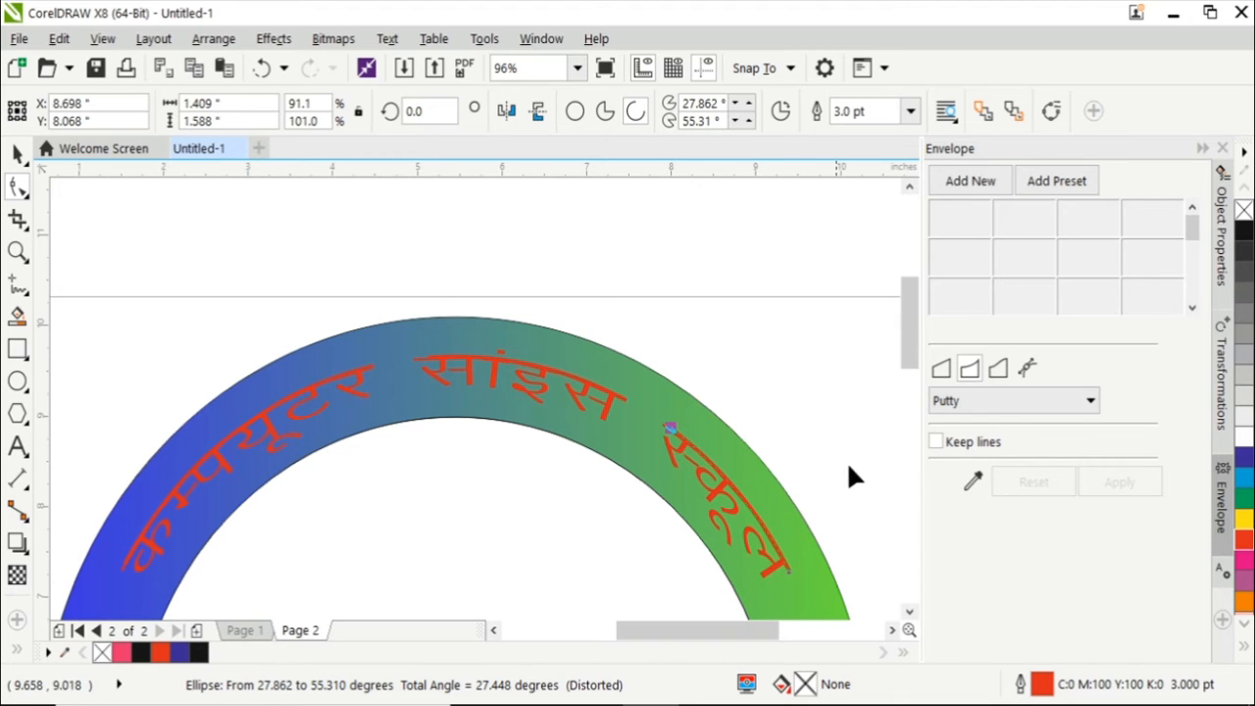
drag(910, 310, 917, 339)
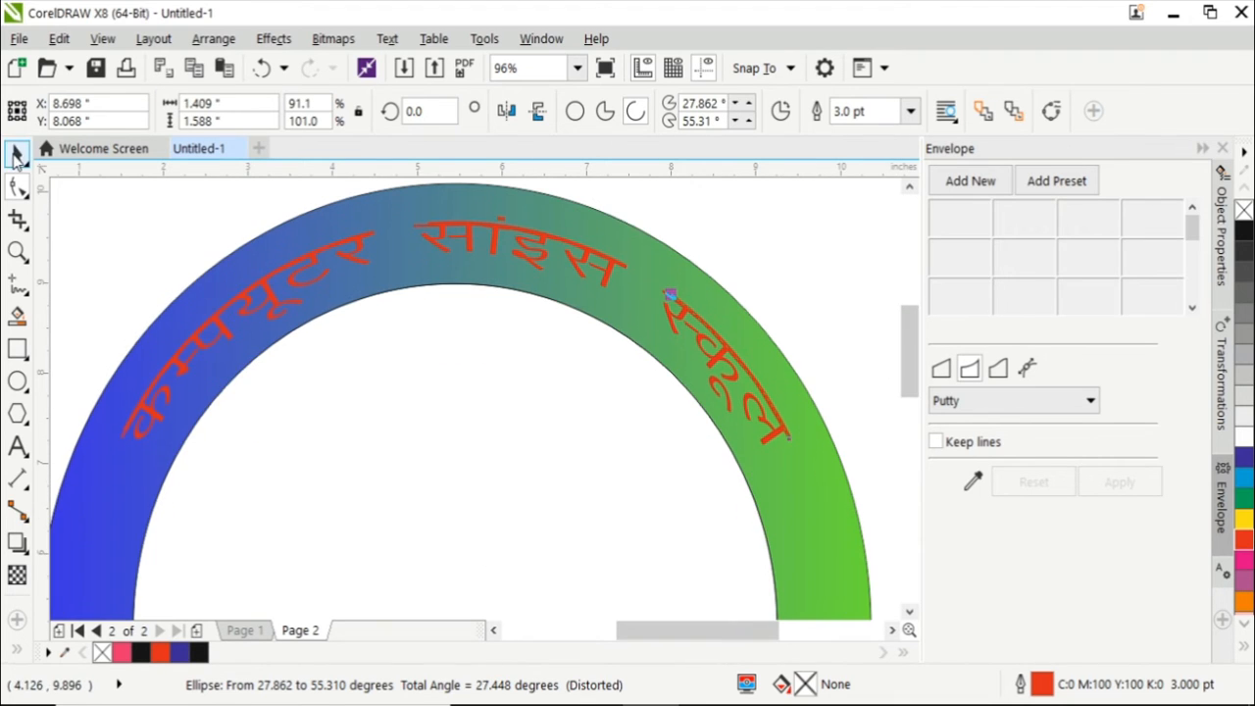
click(16, 155)
click(890, 466)
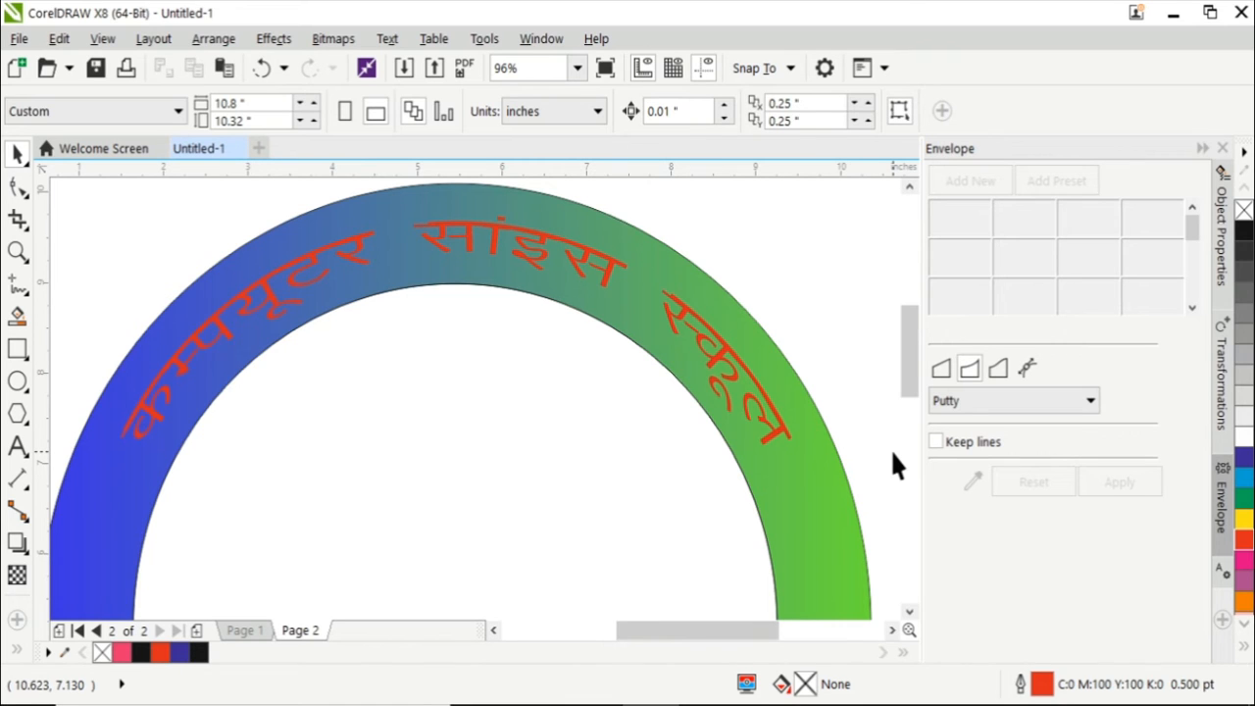
Smart Fill the empty area inside the ring with pink #E8316E and a 0.567 pt black outline.
scroll(890, 465, down, 3)
drag(909, 380, 922, 427)
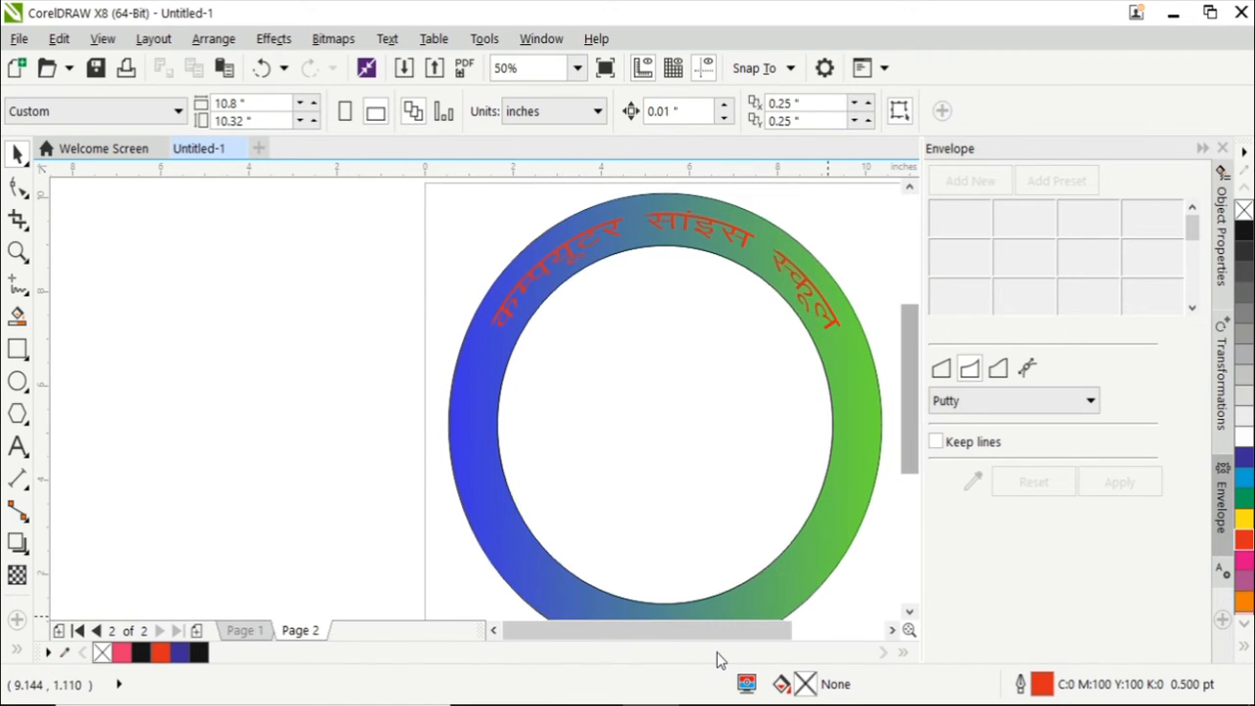
drag(717, 636, 741, 635)
scroll(880, 401, down, 1)
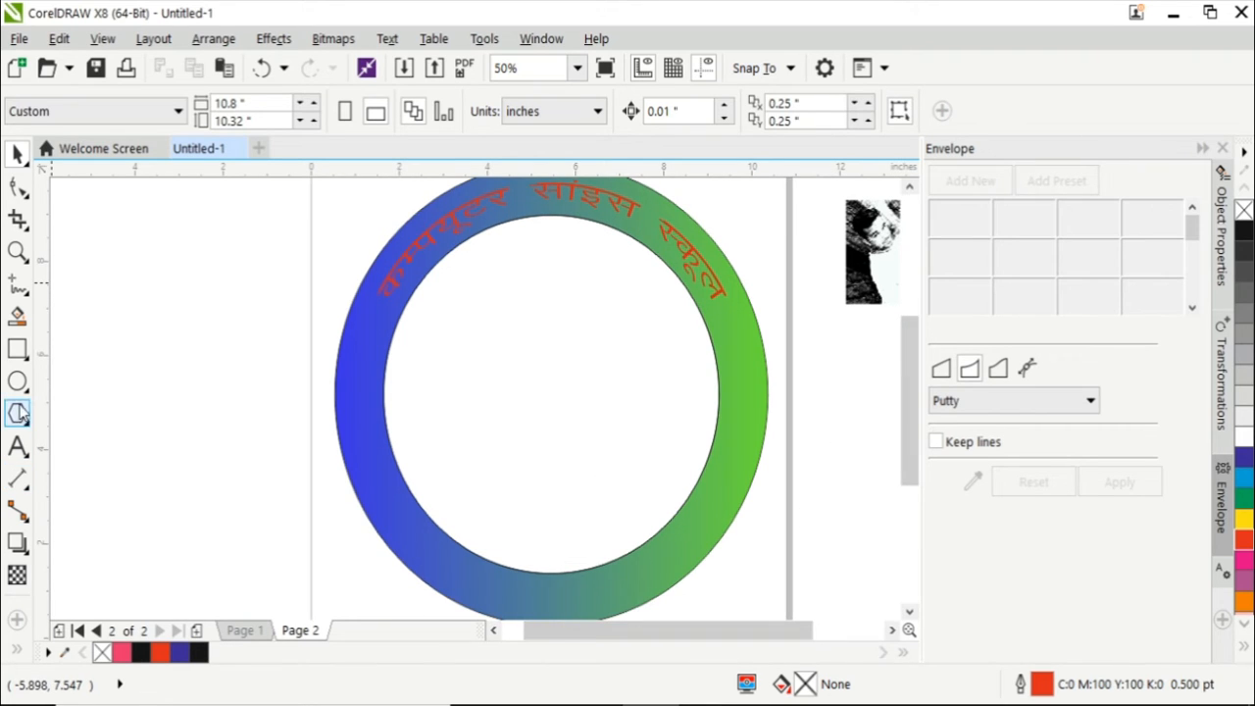
click(17, 315)
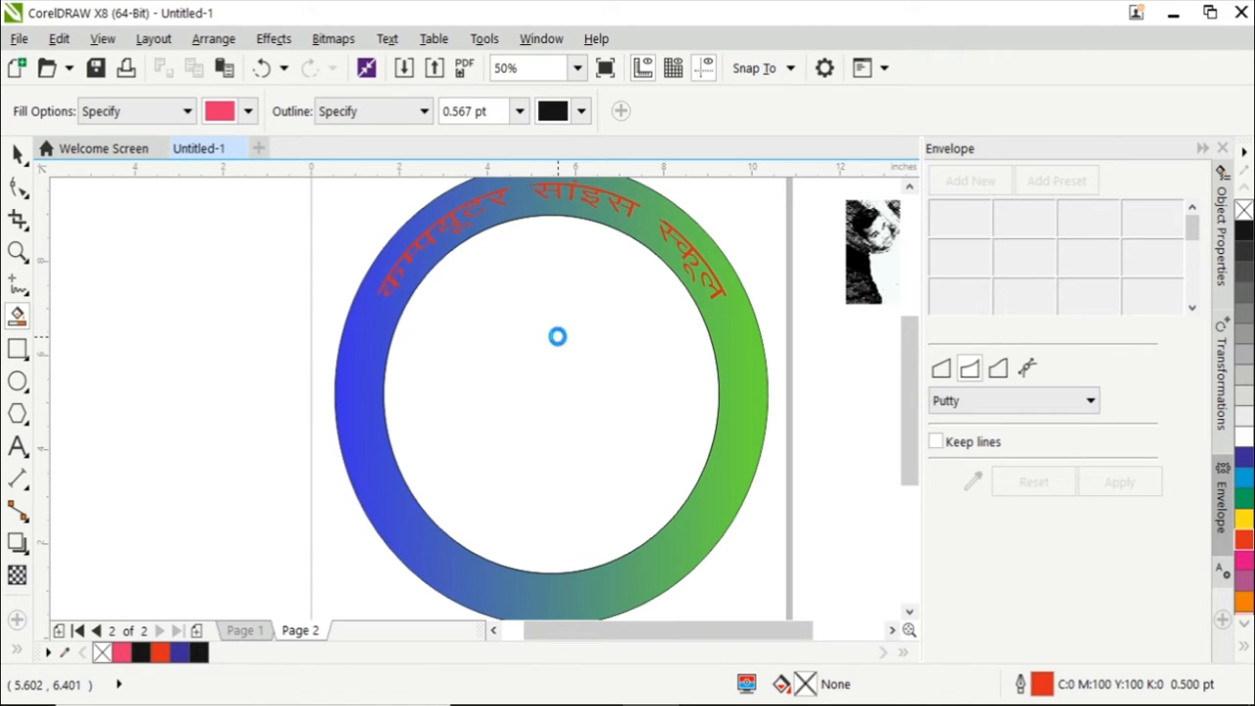
click(17, 154)
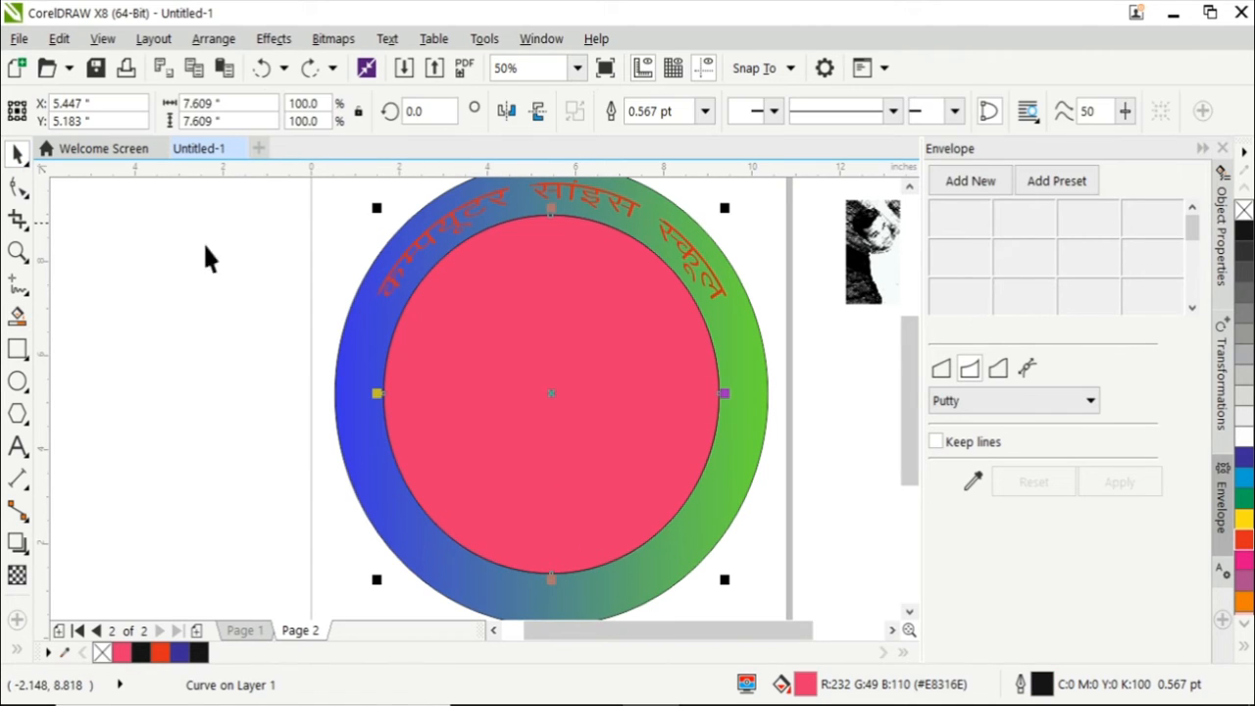
Apply a linear fountain fill to the pink inner circle and set its start colour to orange #D46D51.
click(22, 652)
click(51, 574)
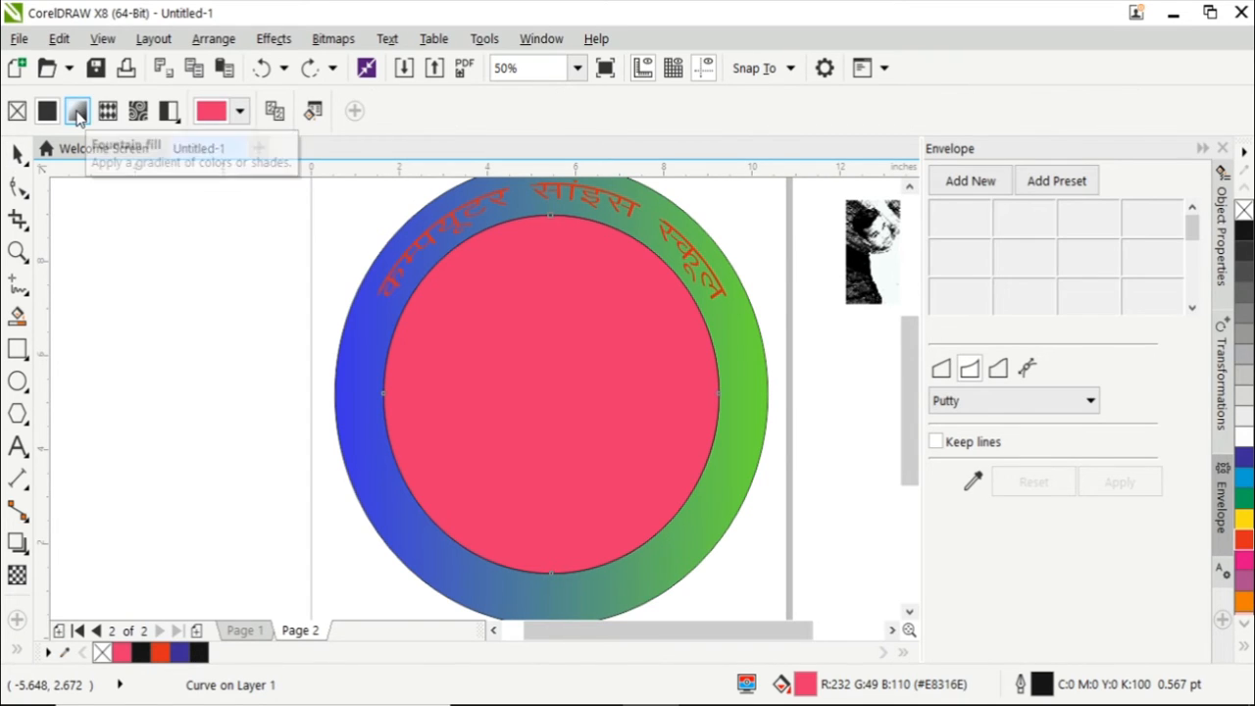
click(78, 112)
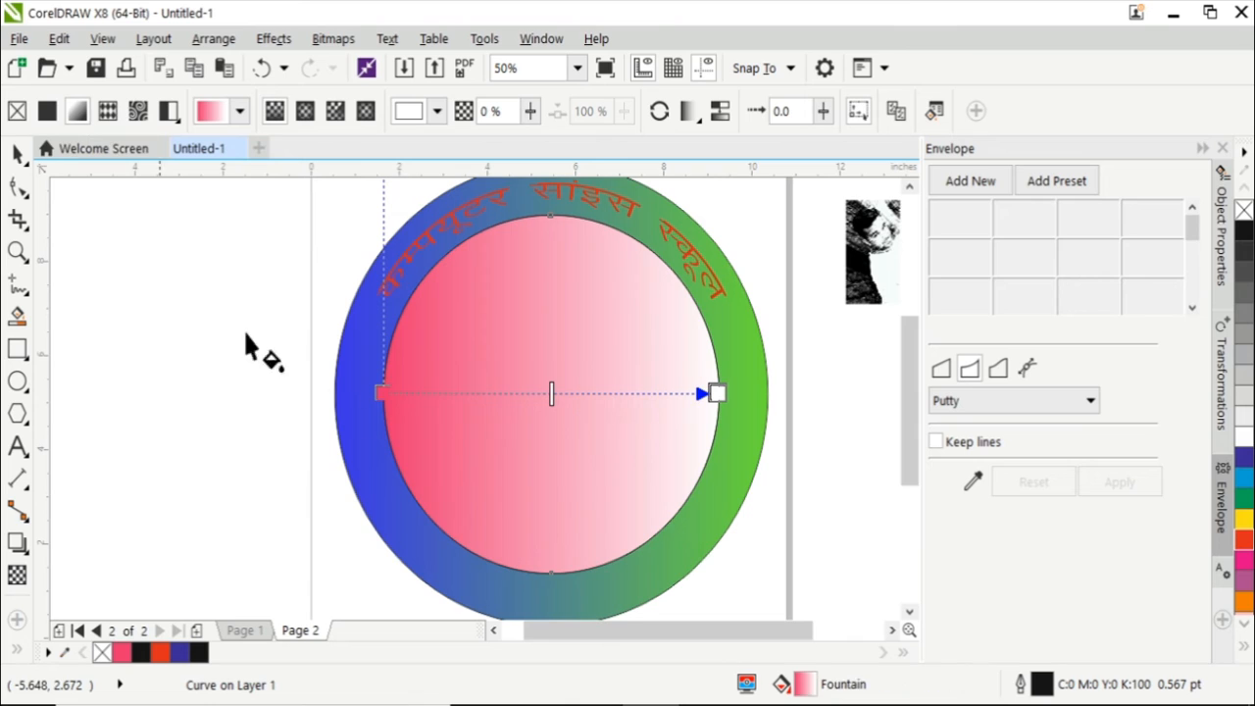
click(382, 393)
click(342, 425)
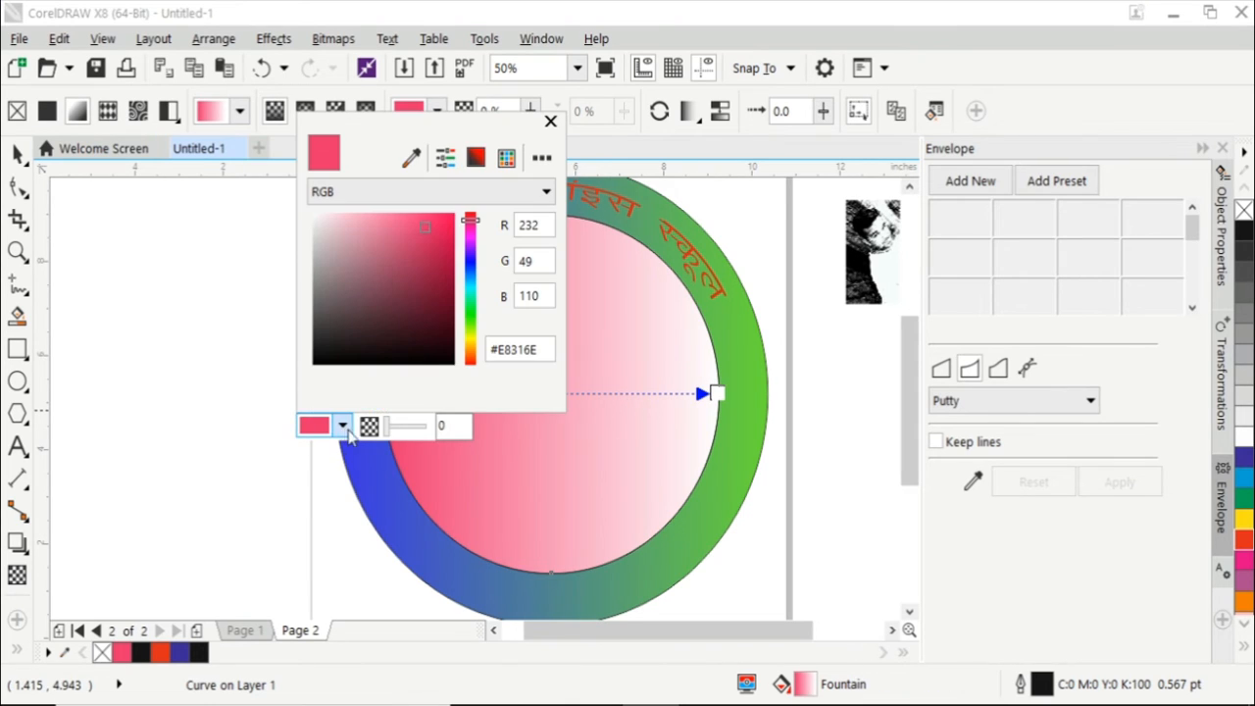
click(470, 316)
click(470, 359)
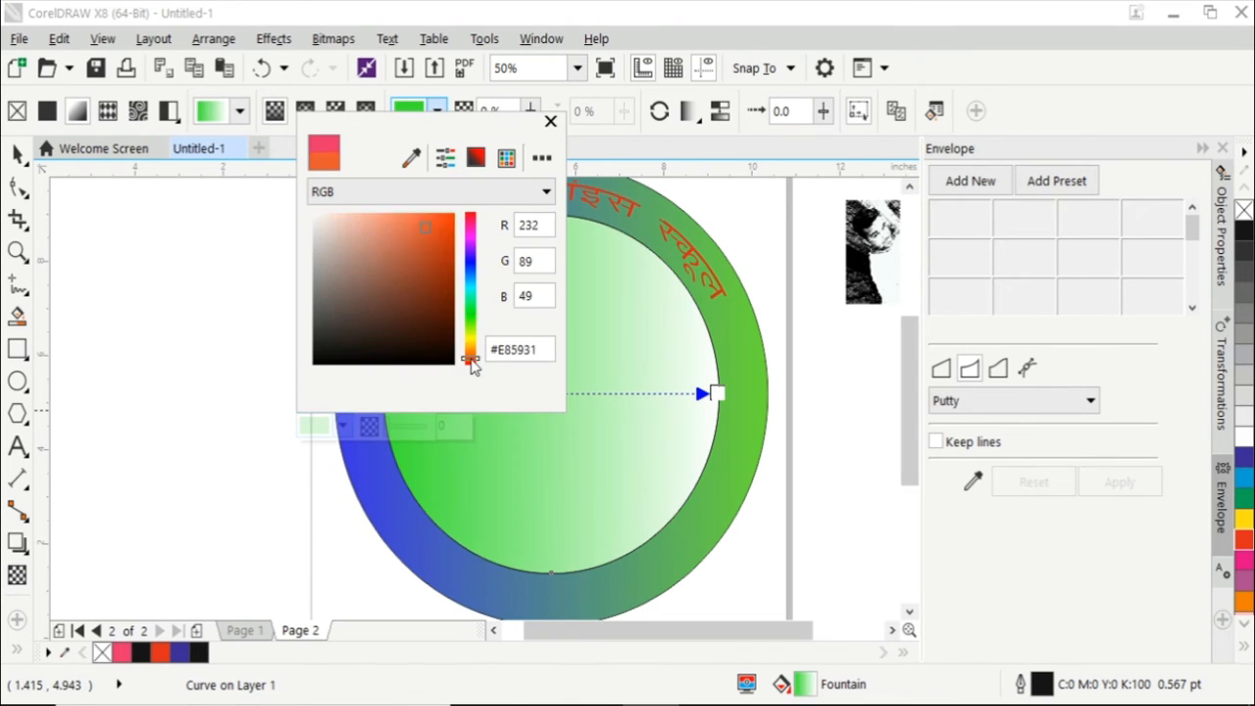
click(401, 240)
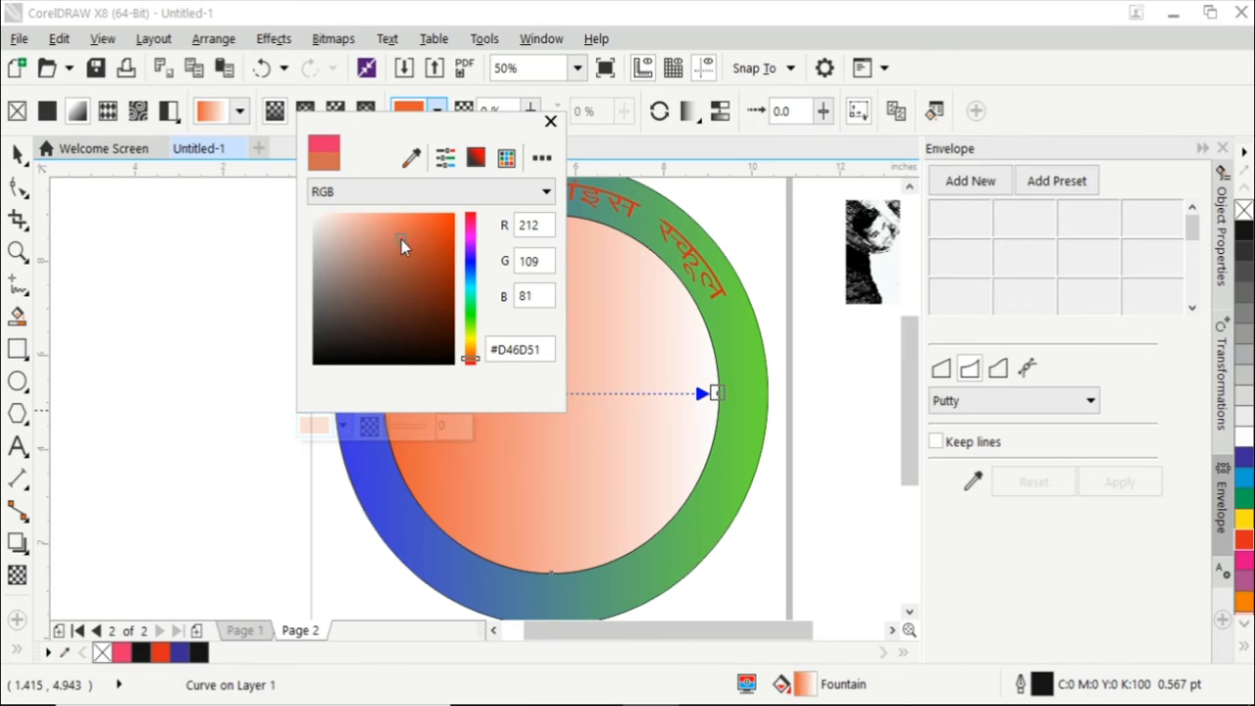
click(812, 452)
Change the end colour of the inner circle's gradient to a pale yellow.
click(716, 394)
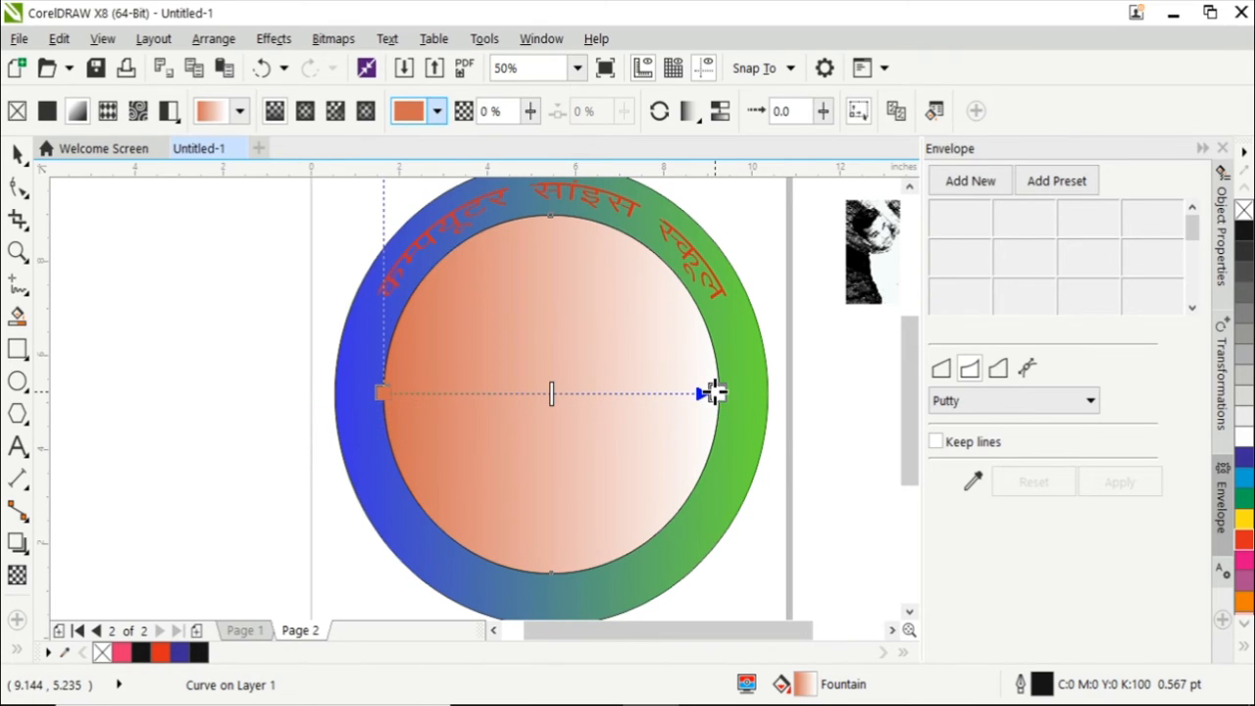
click(678, 425)
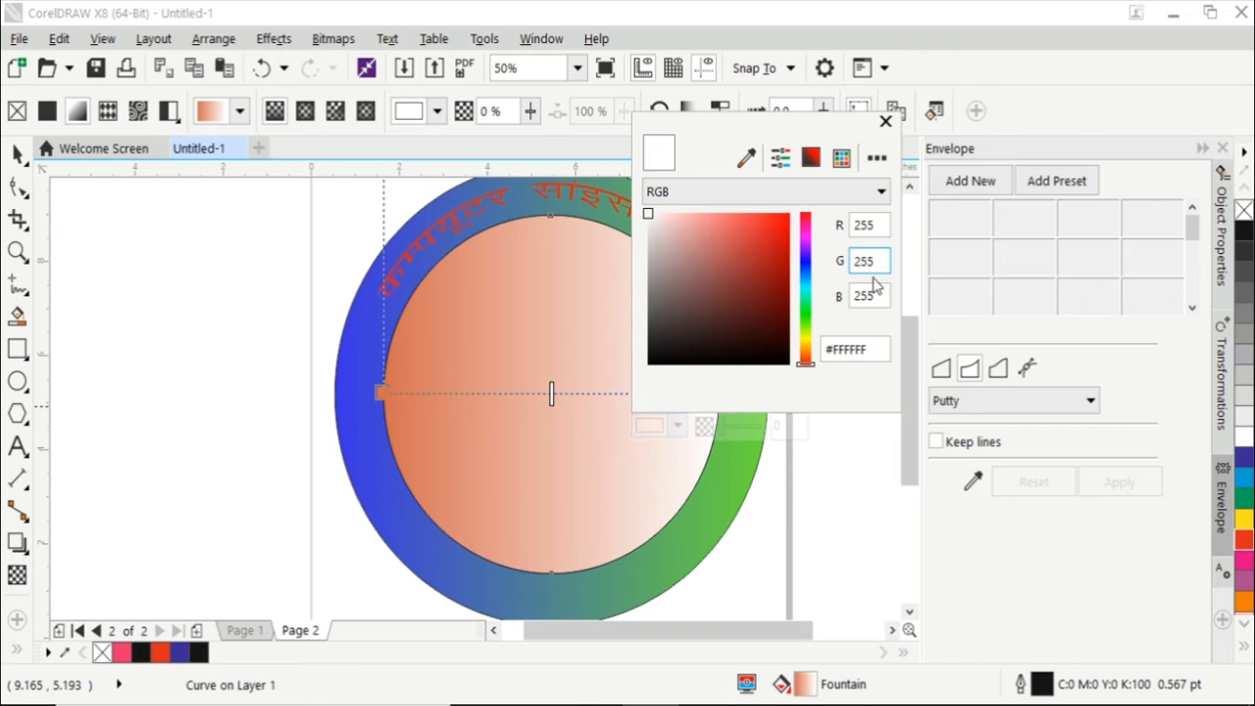
click(807, 337)
click(740, 232)
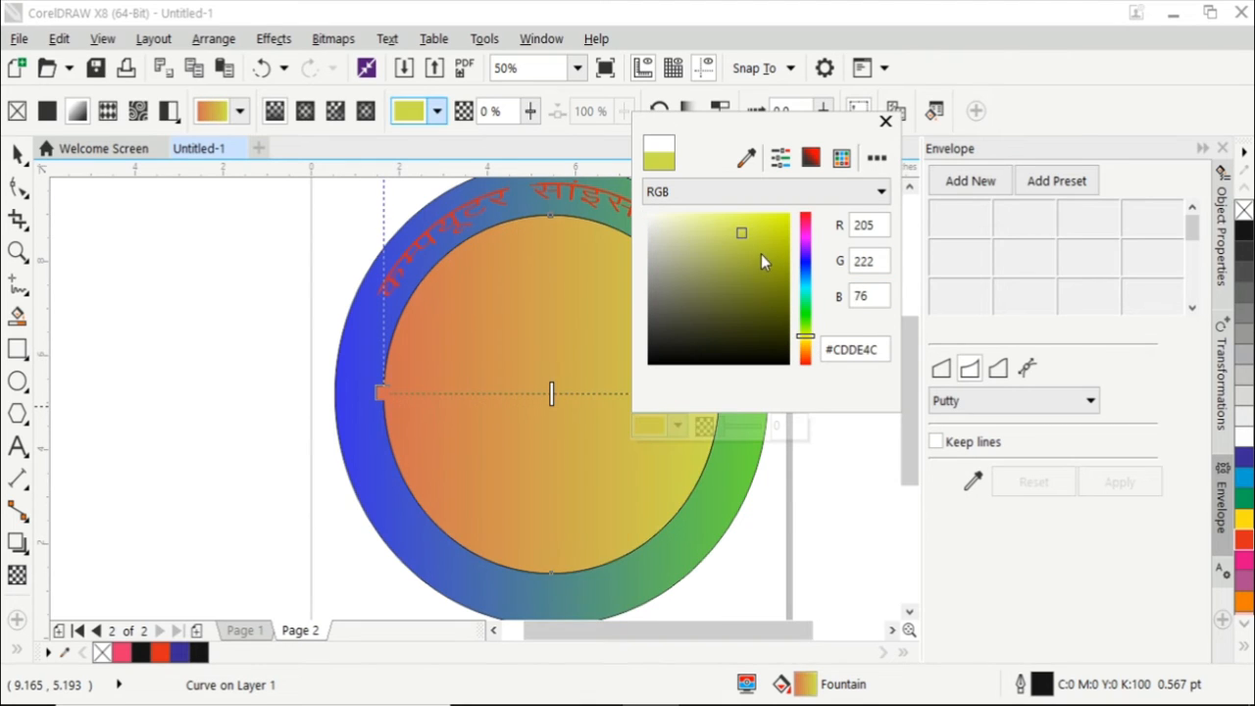
click(766, 253)
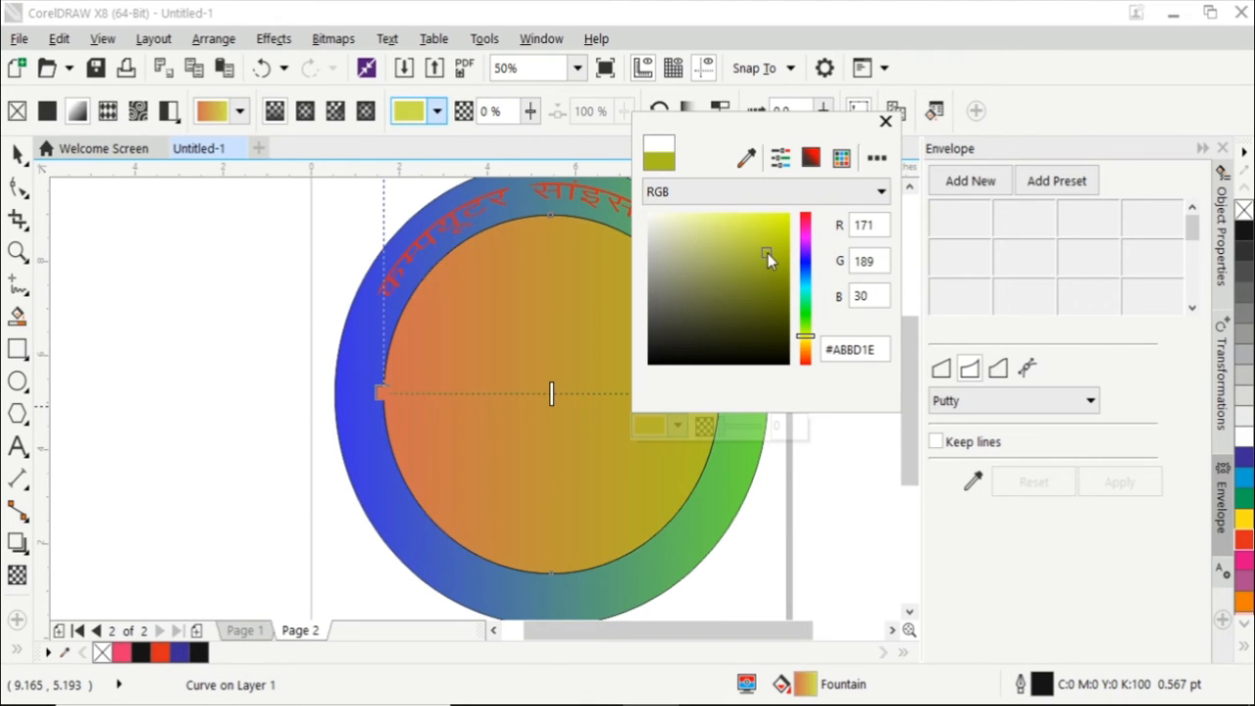
click(717, 220)
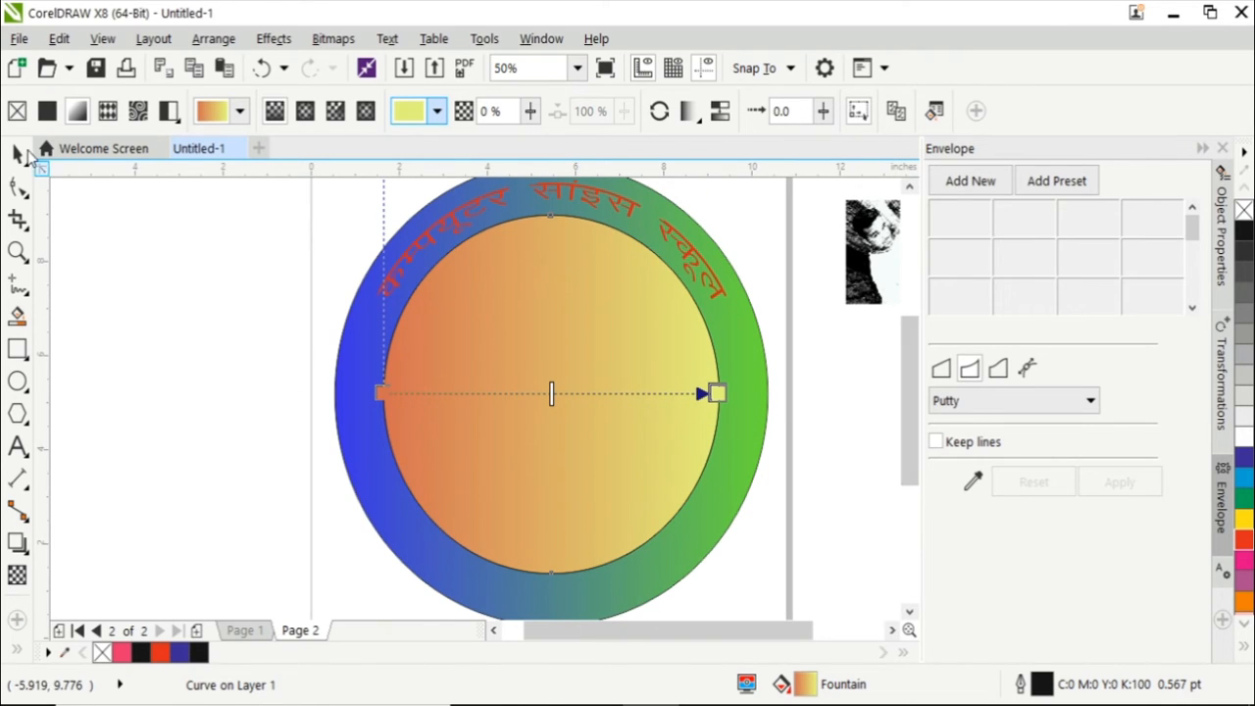
key(space)
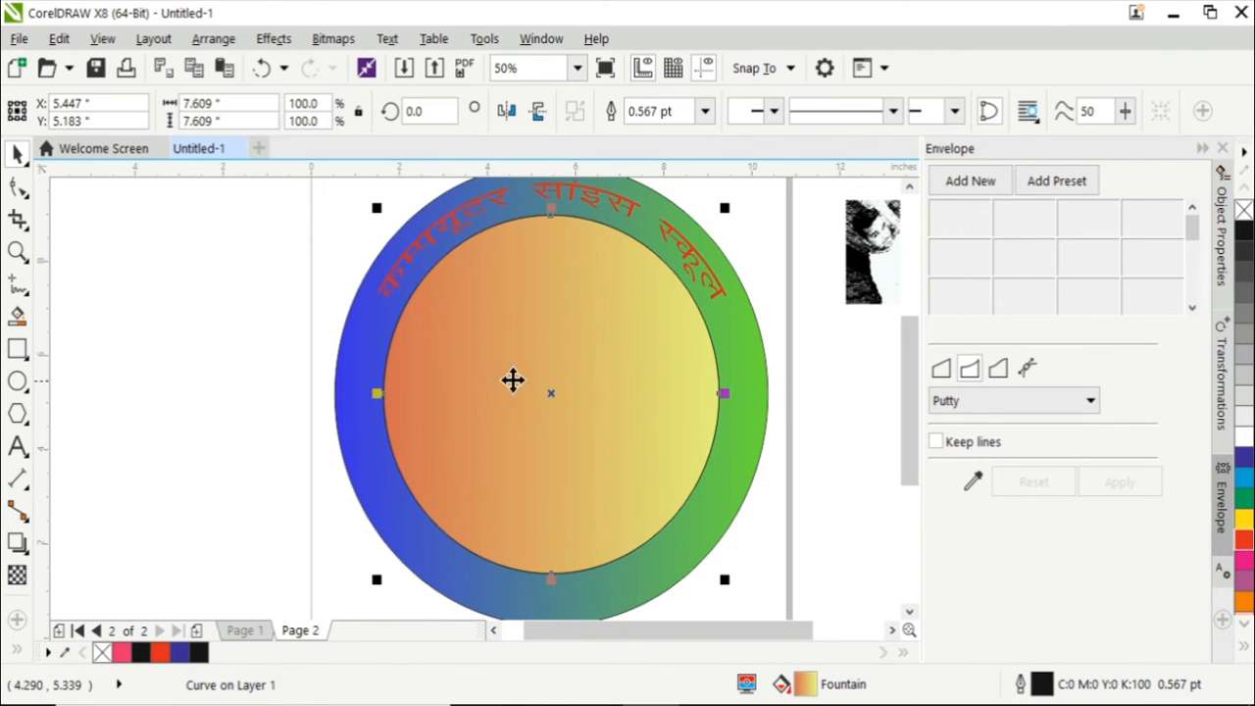
click(547, 388)
click(247, 354)
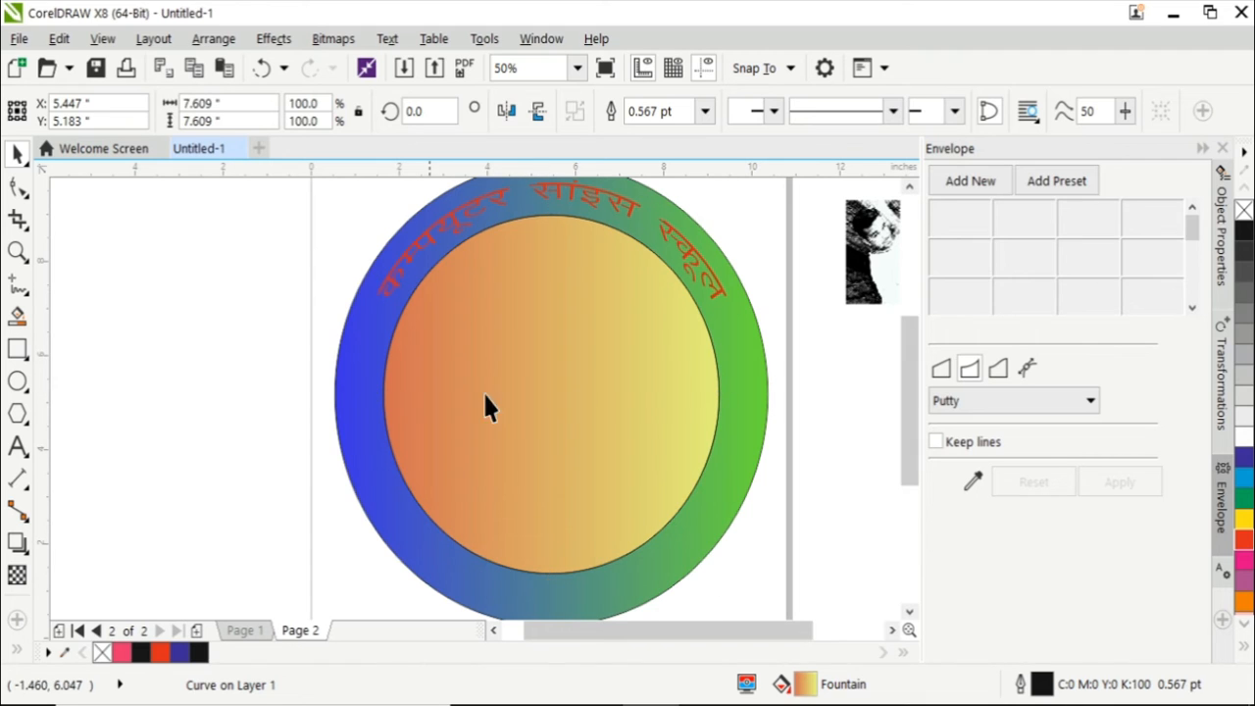
click(556, 385)
drag(558, 386, 296, 468)
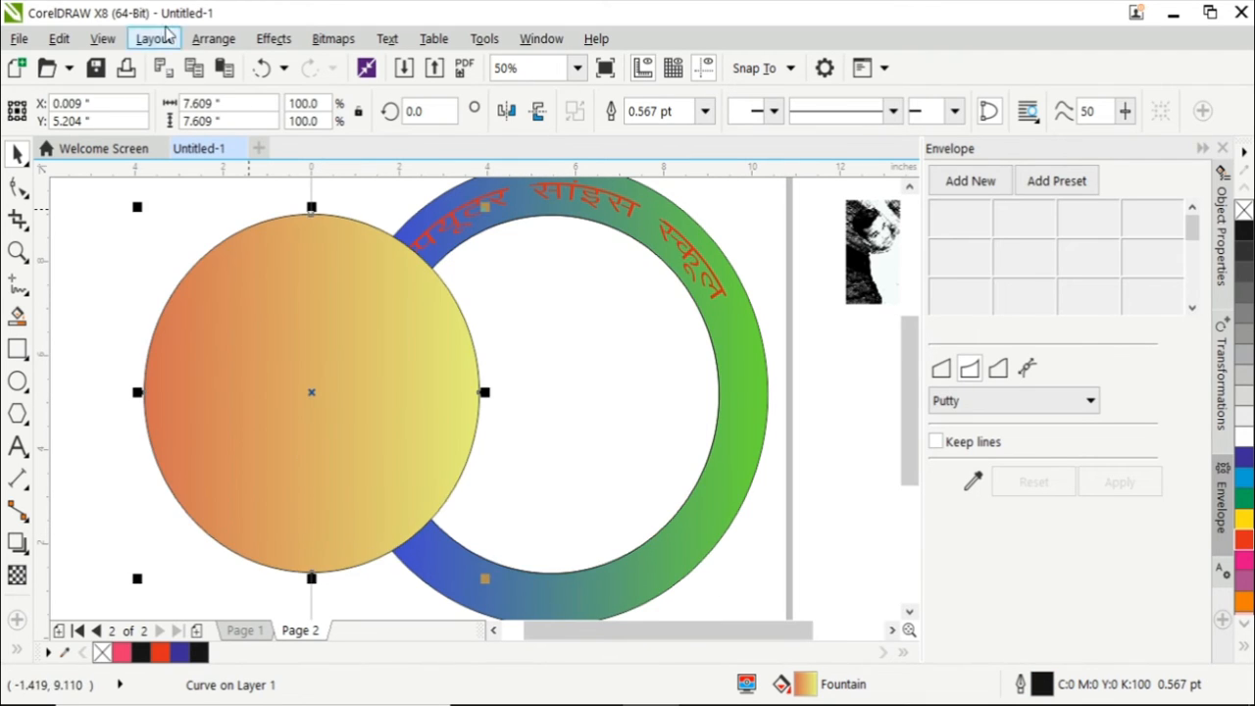
click(59, 39)
click(103, 18)
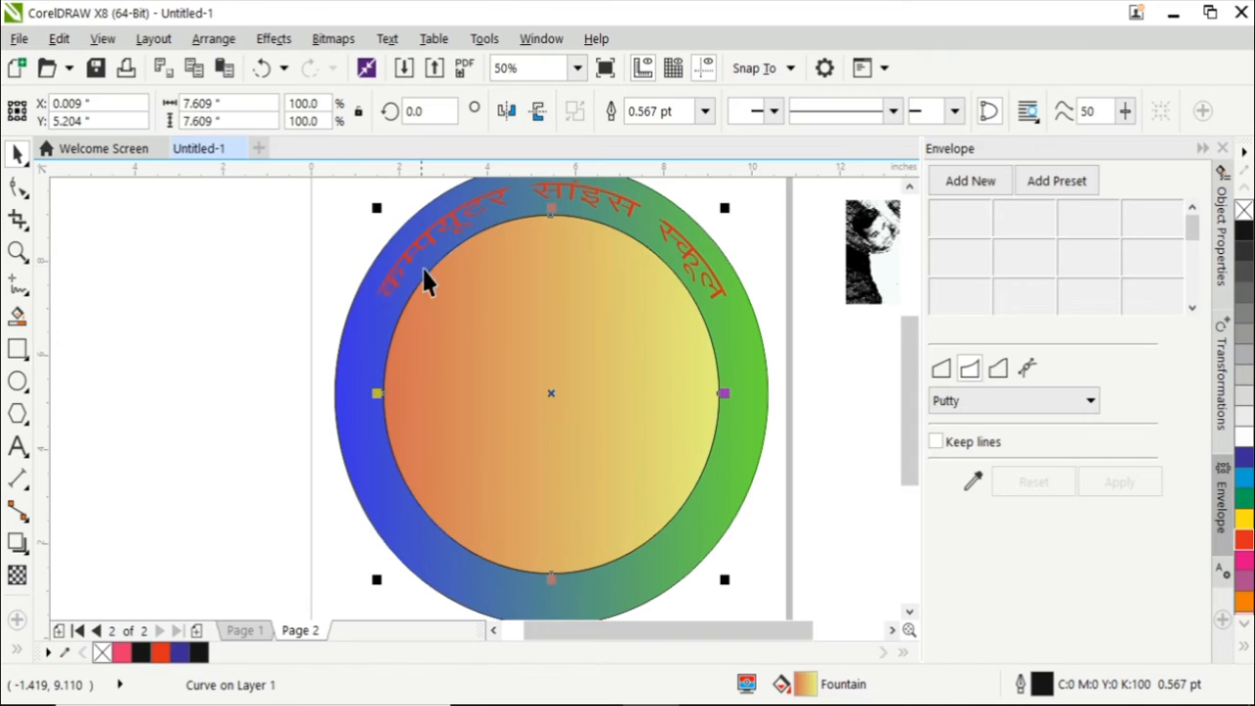
Send the orange-to-yellow gradient circle to the back of the layer.
right_click(489, 305)
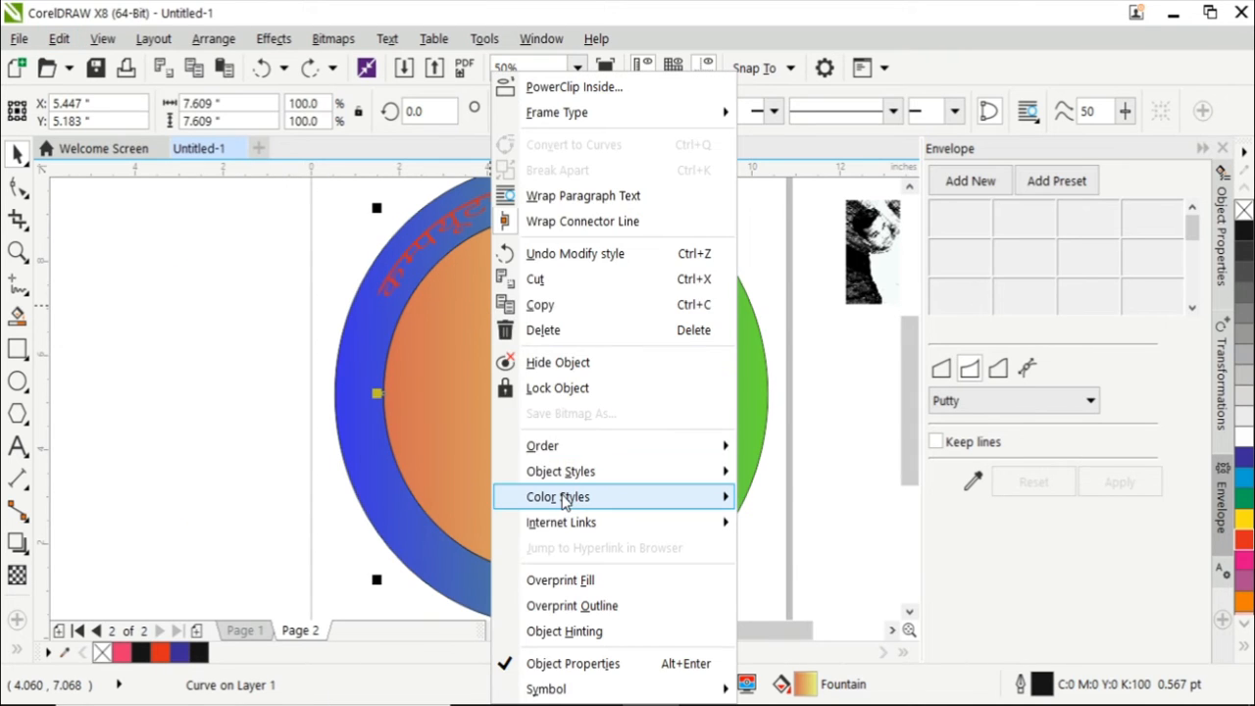
mouse_move(594, 449)
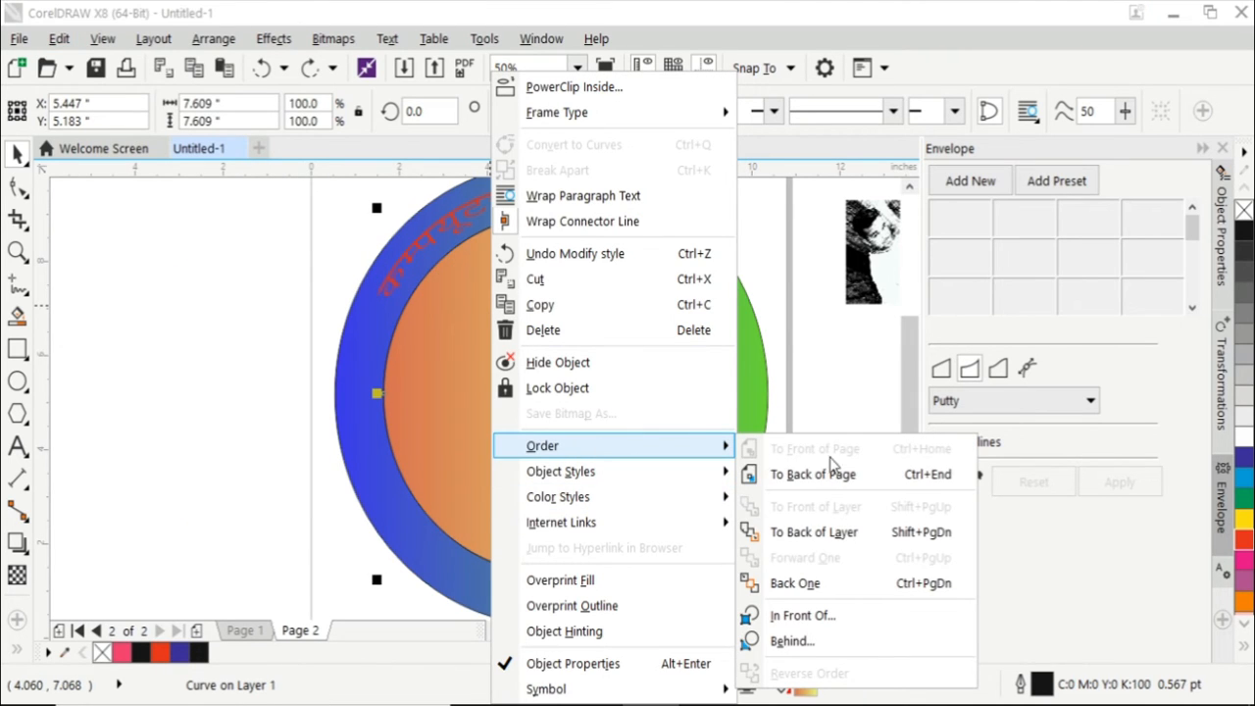
click(814, 533)
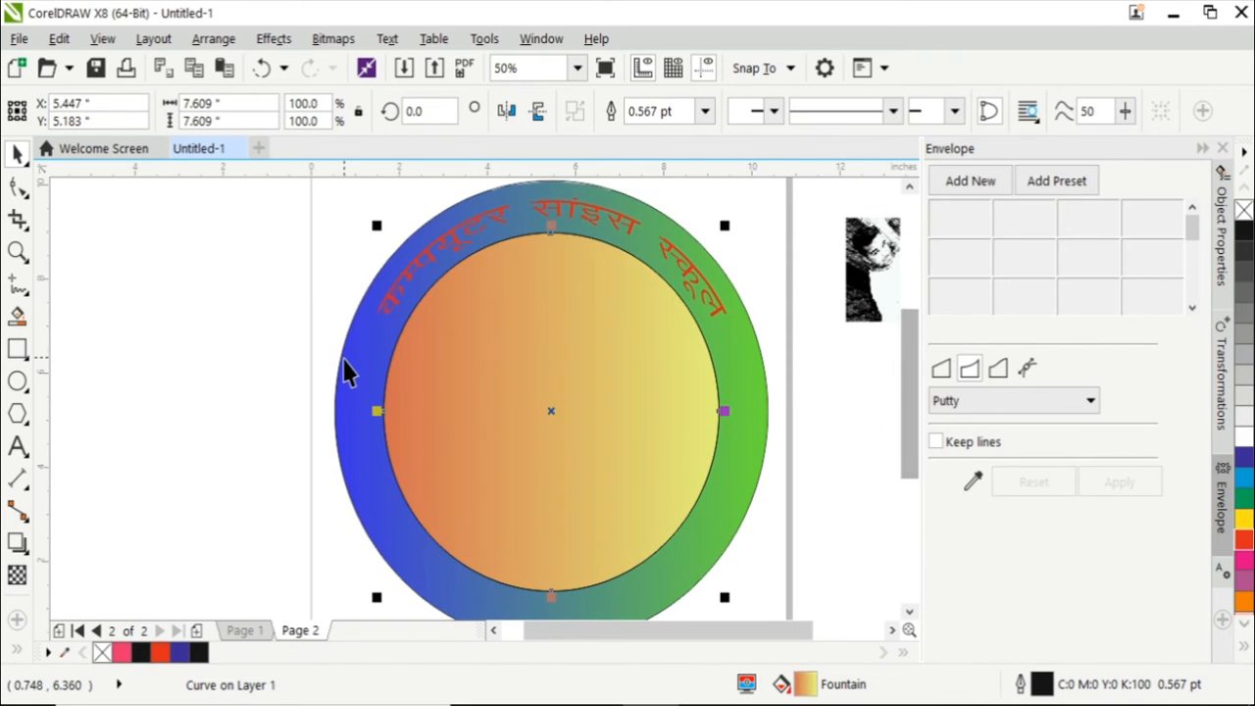
scroll(342, 362, down, 1)
click(59, 241)
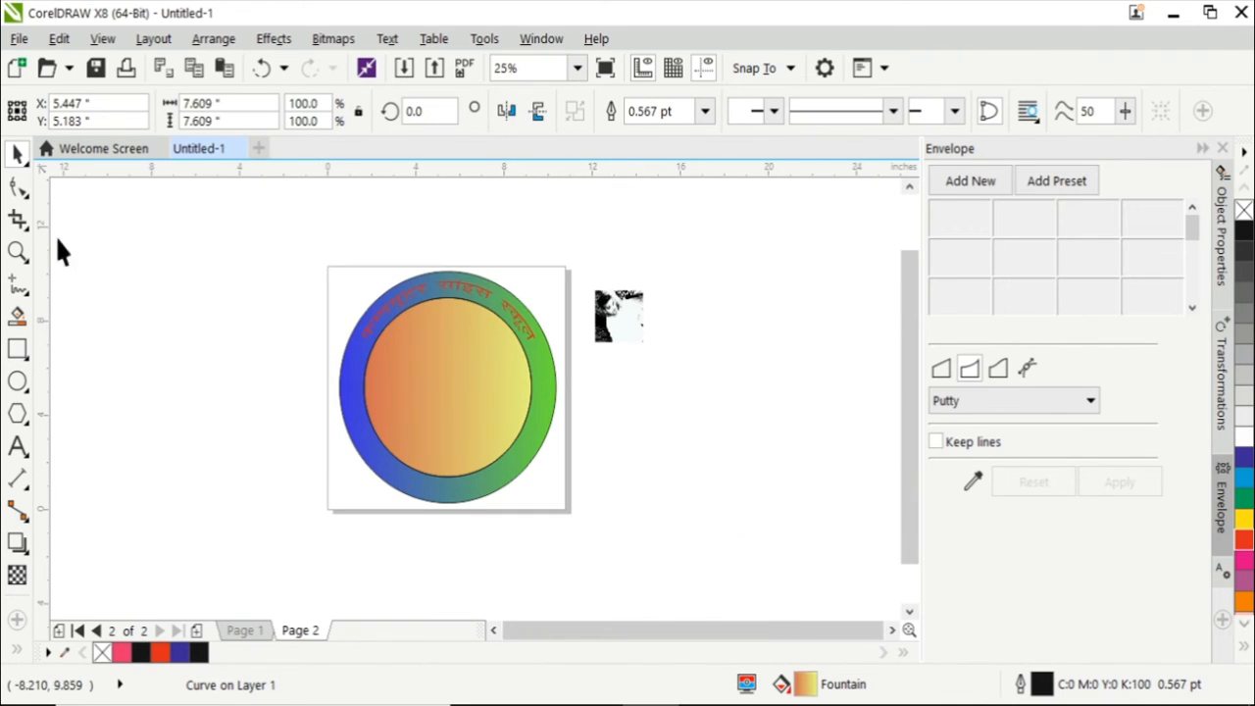
Select all the emblem's objects on the page and break them apart.
drag(300, 259, 575, 531)
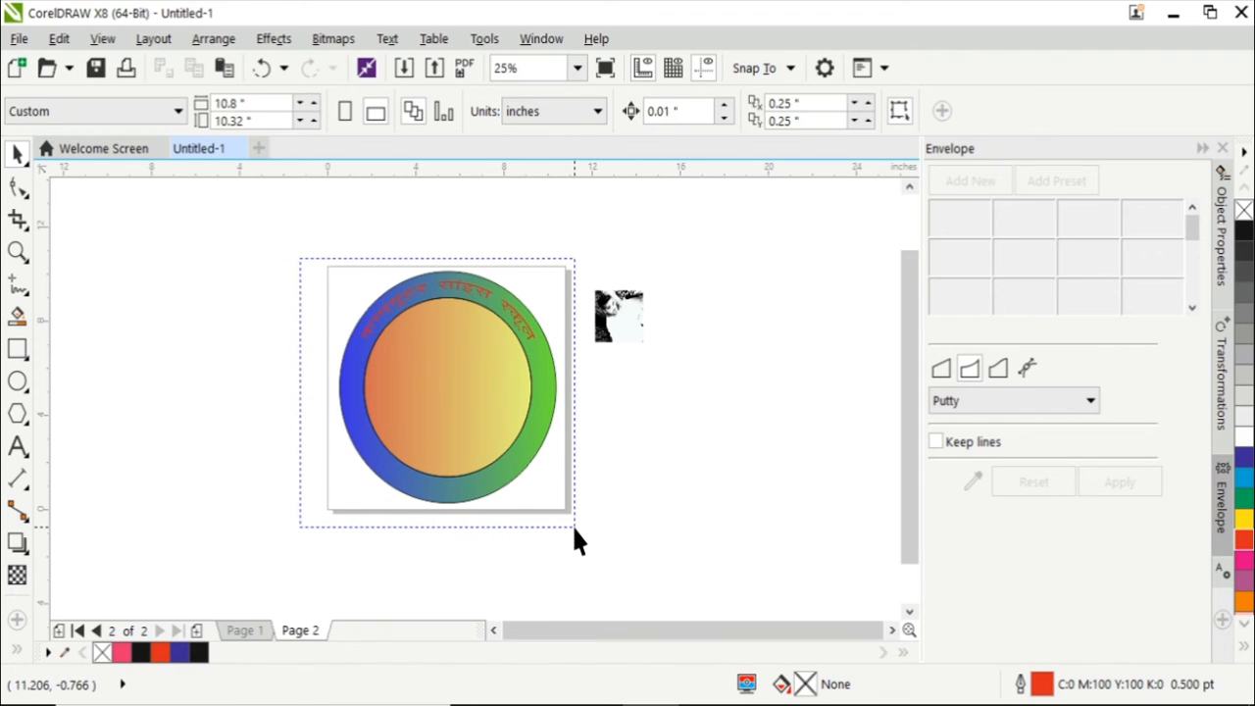
drag(575, 530, 575, 531)
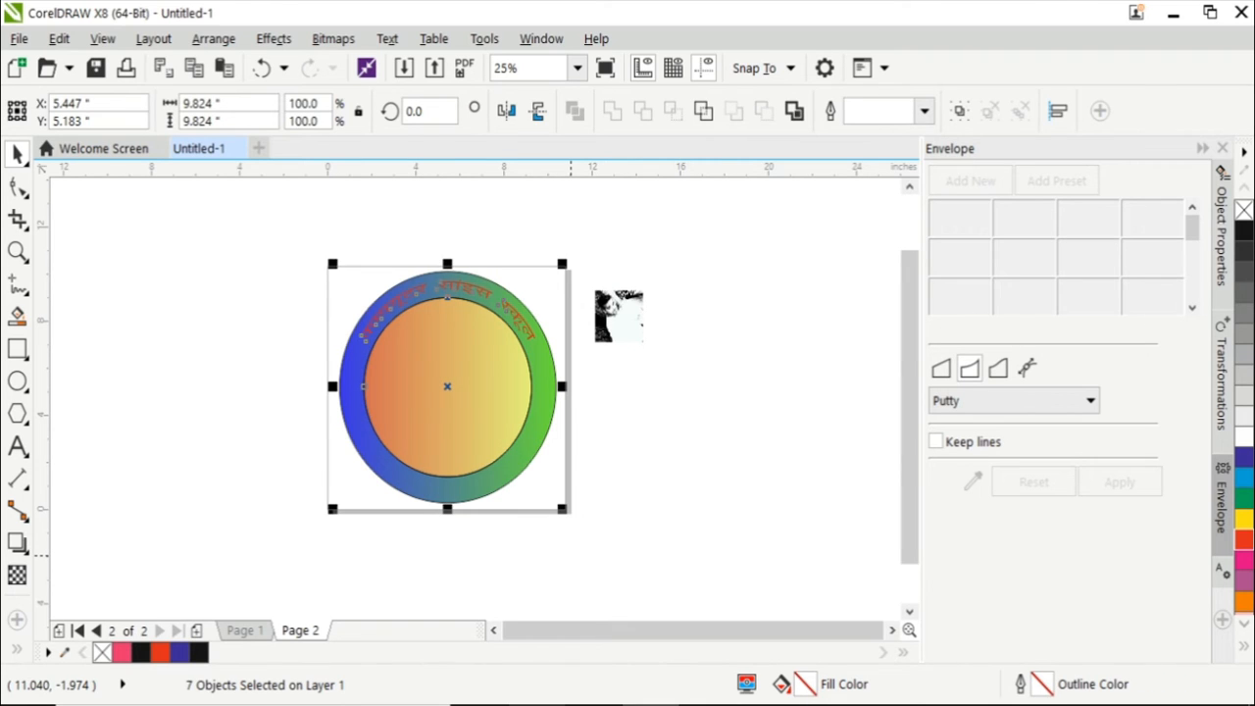
click(212, 38)
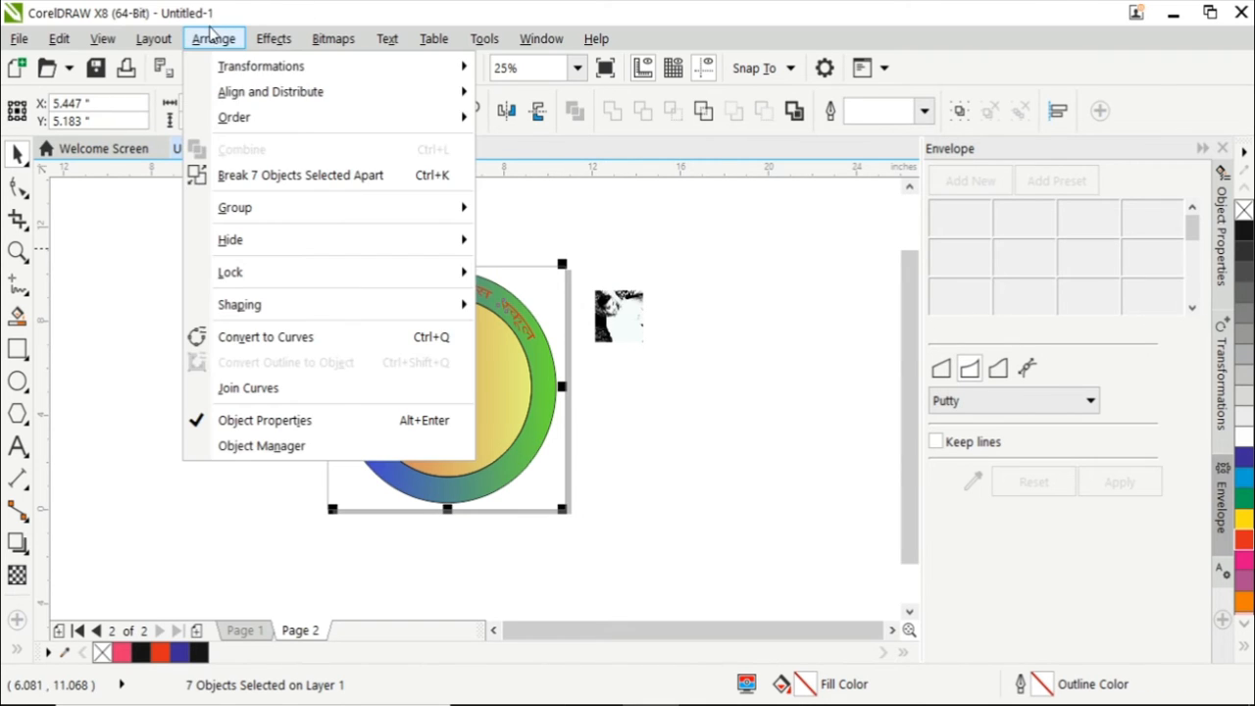
click(249, 174)
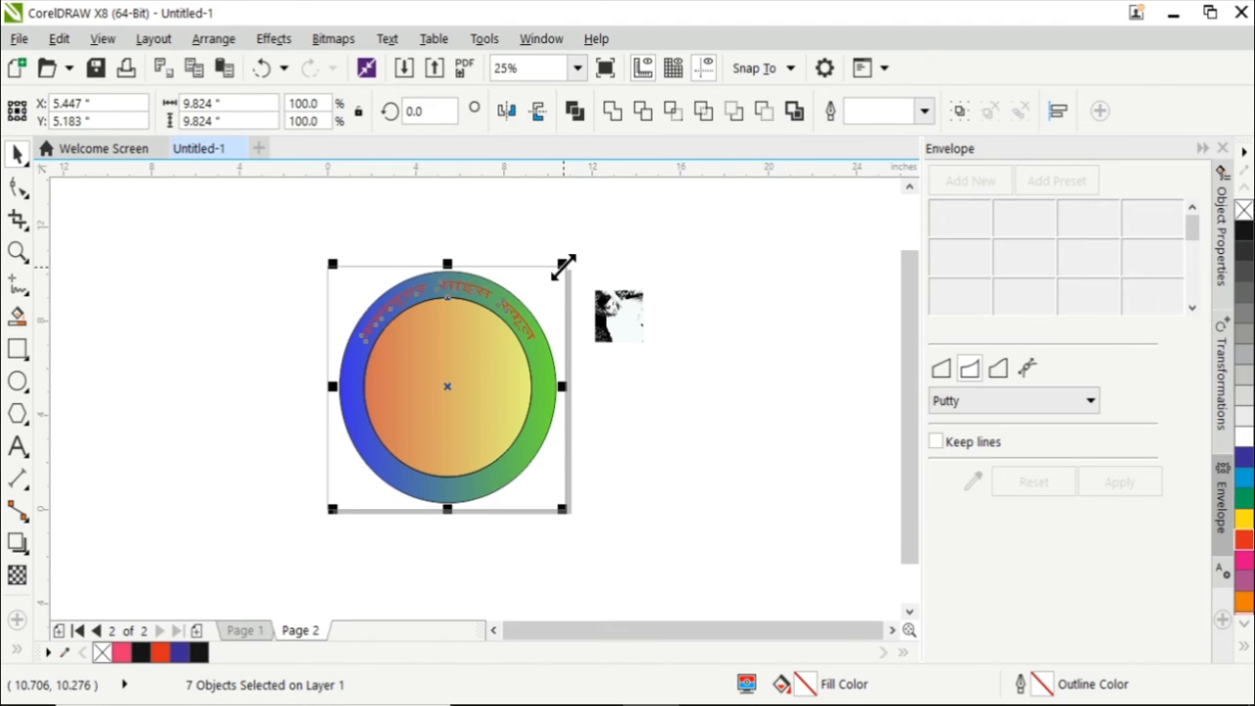
click(660, 454)
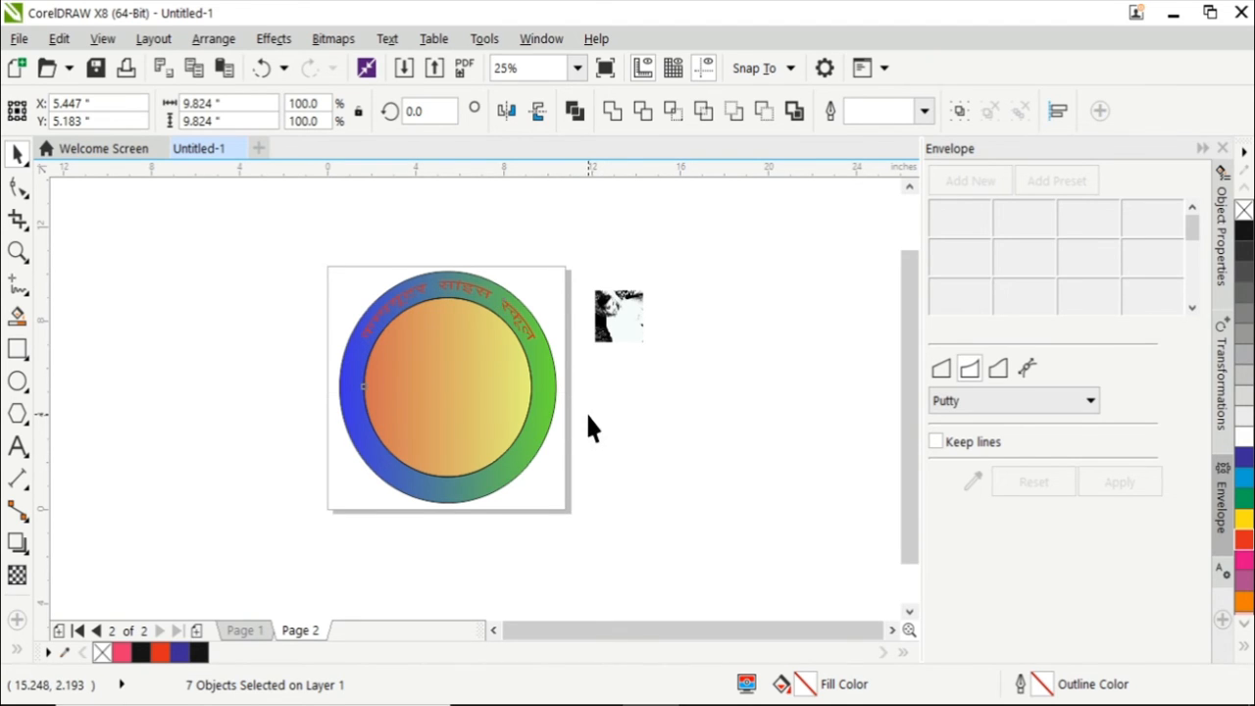
Shrink the unfilled inner ellipse about its centre to 4.692 inches in diameter.
click(533, 388)
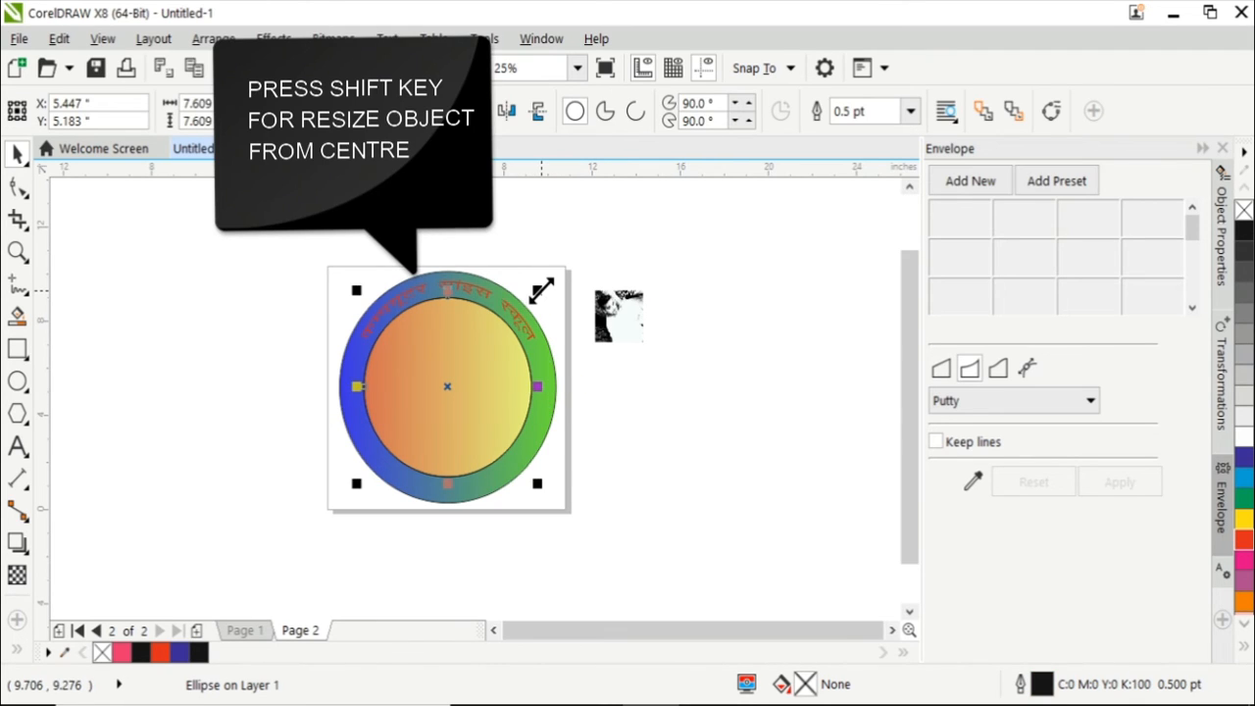
drag(540, 289, 507, 313)
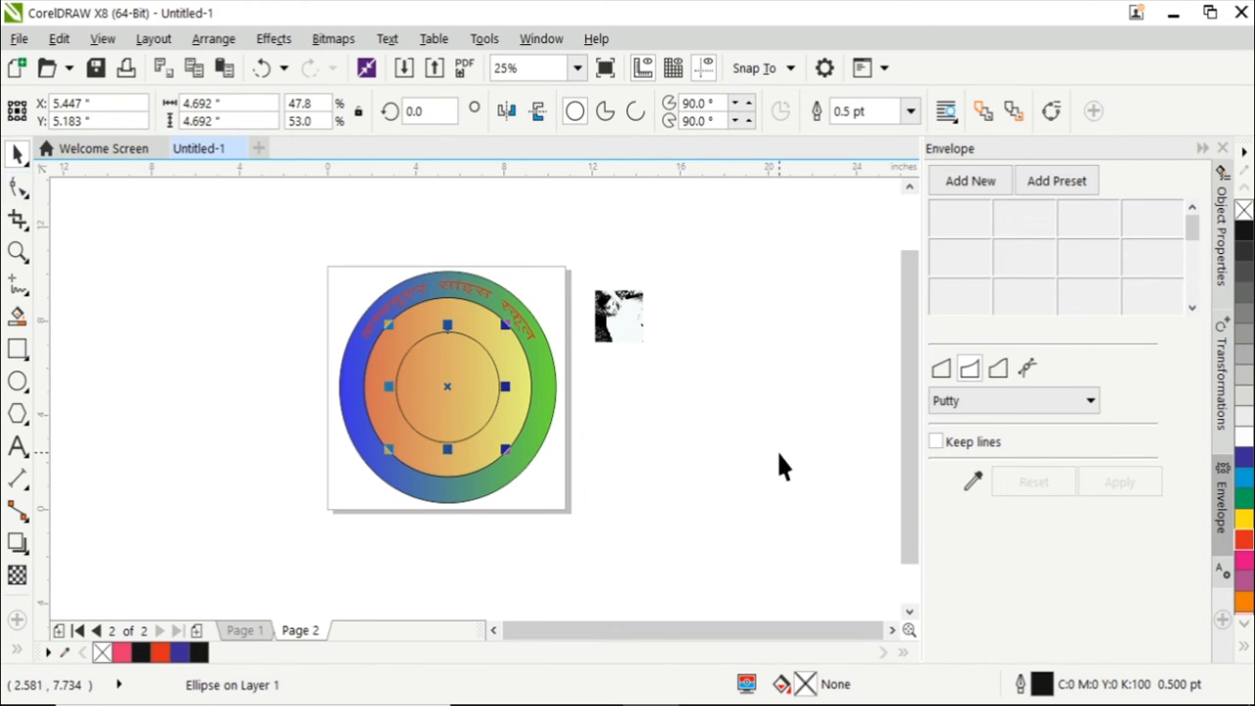
click(760, 510)
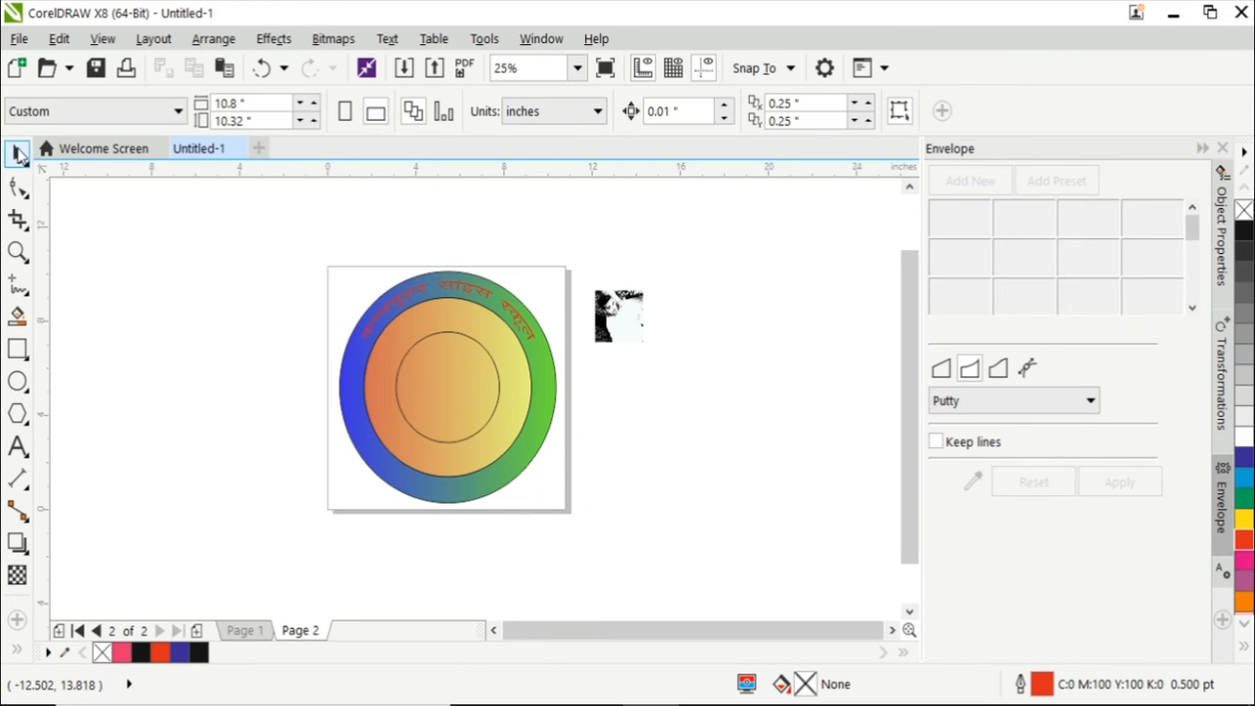
Remove the outlines from all the emblem's objects and give only the small centre circle a black hairline outline.
drag(290, 223, 574, 535)
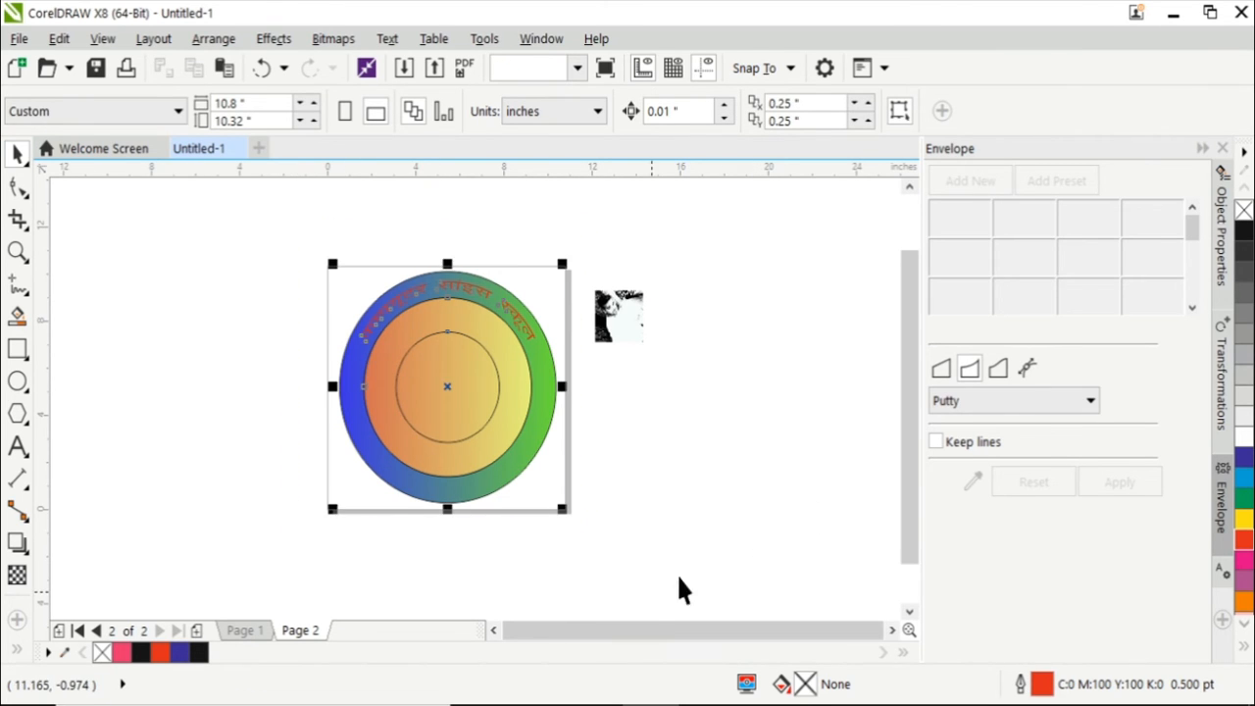
right_click(1242, 209)
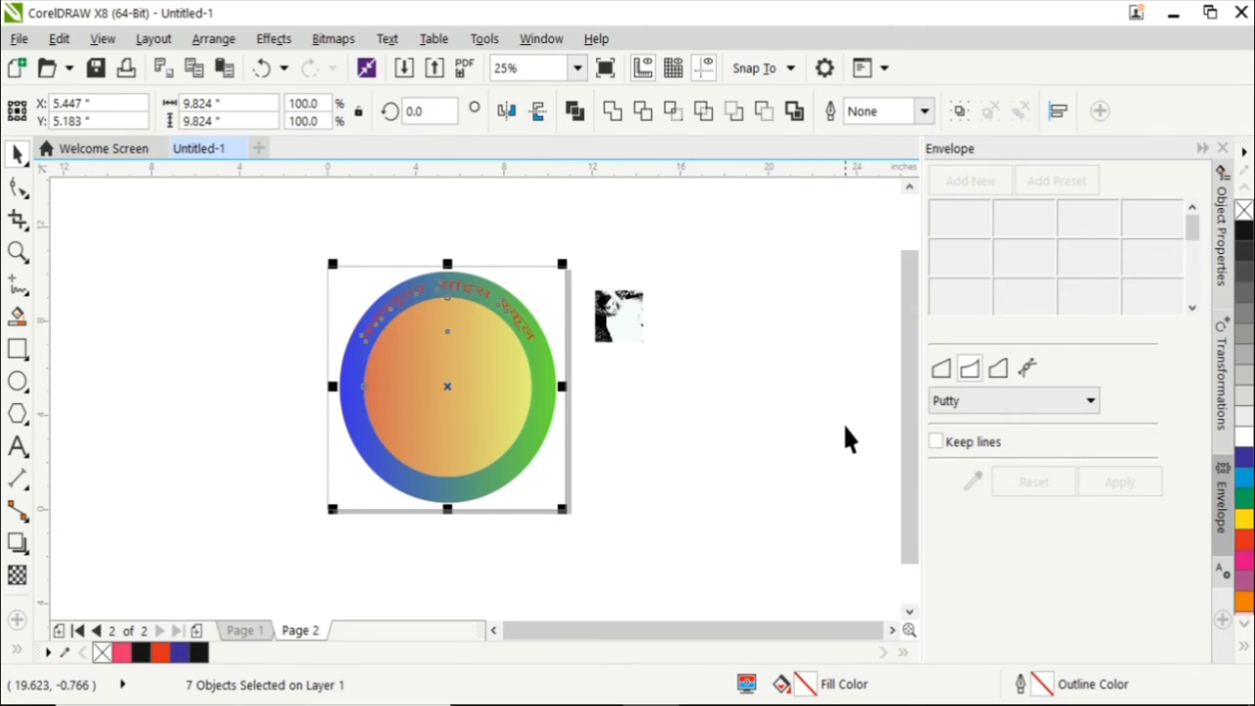
click(452, 382)
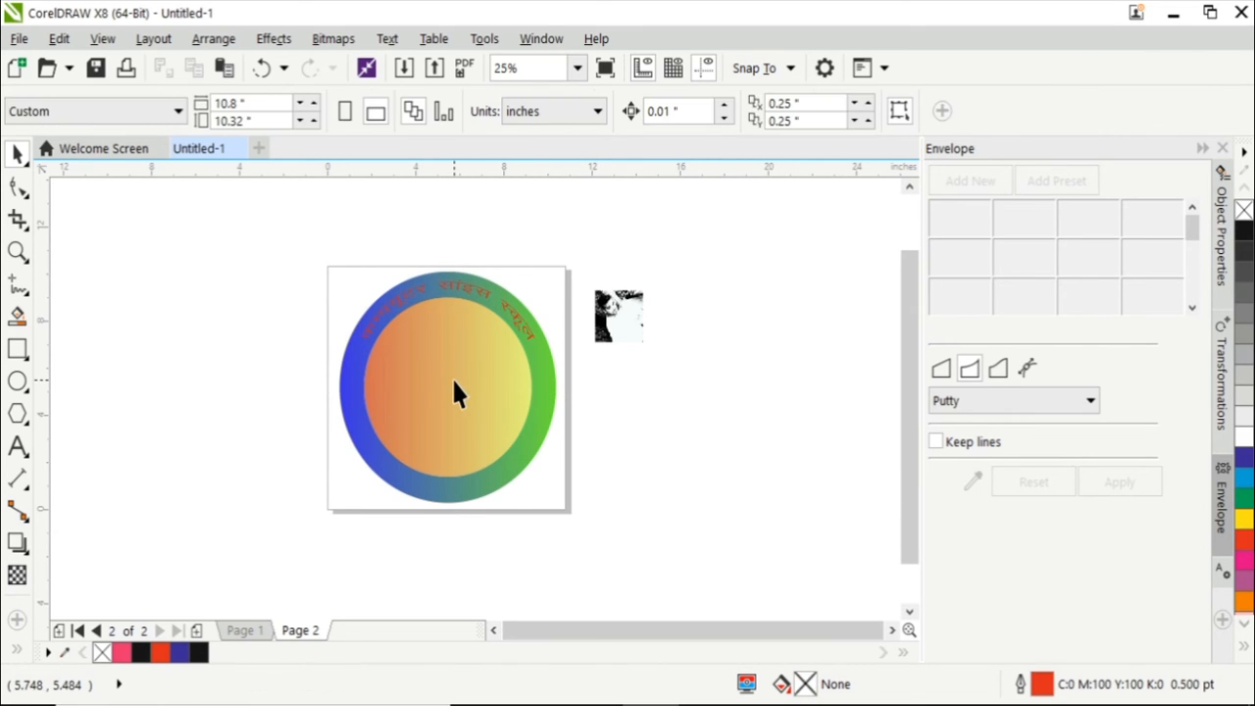
right_click(1242, 236)
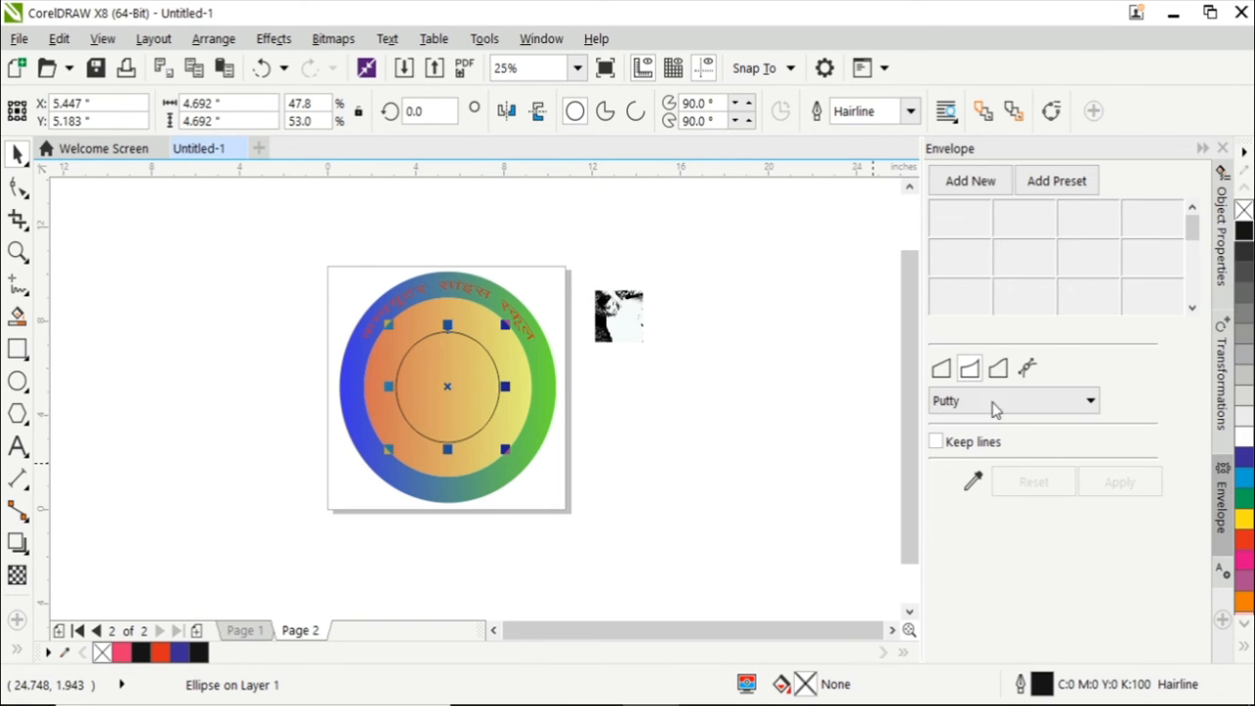
click(736, 529)
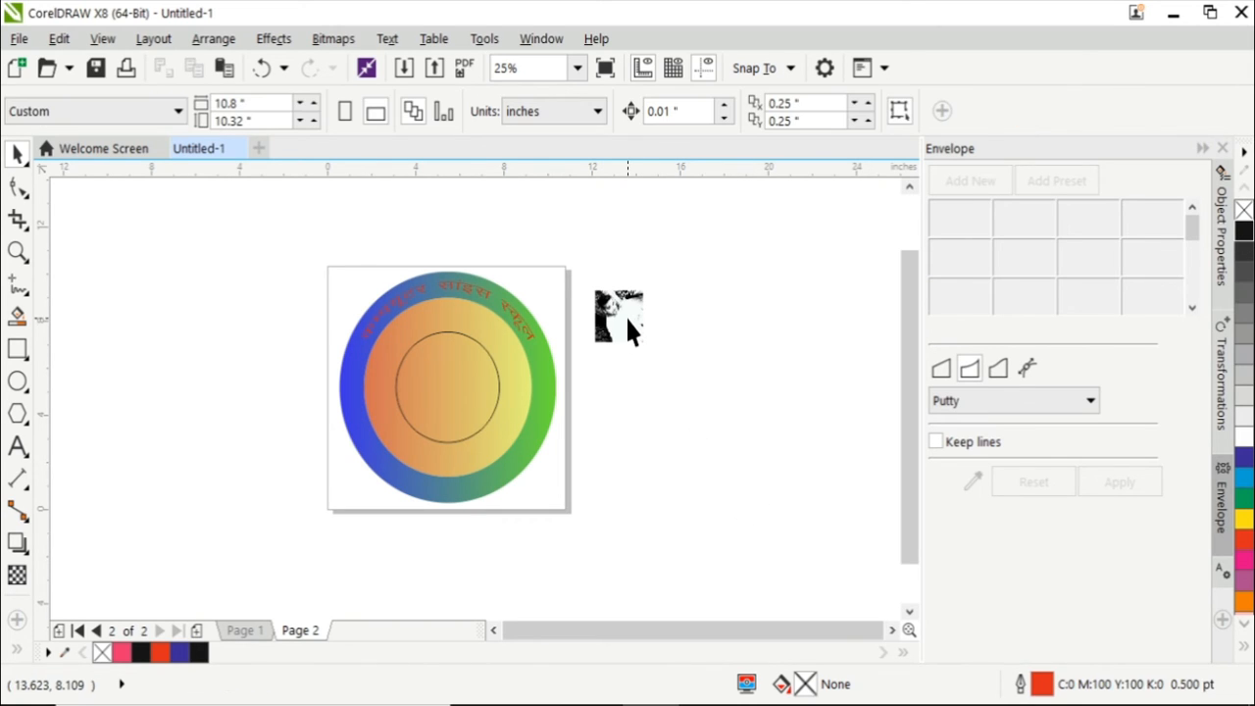
PowerClip the black-and-white bitmap beside the page inside the small centre circle.
key(z)
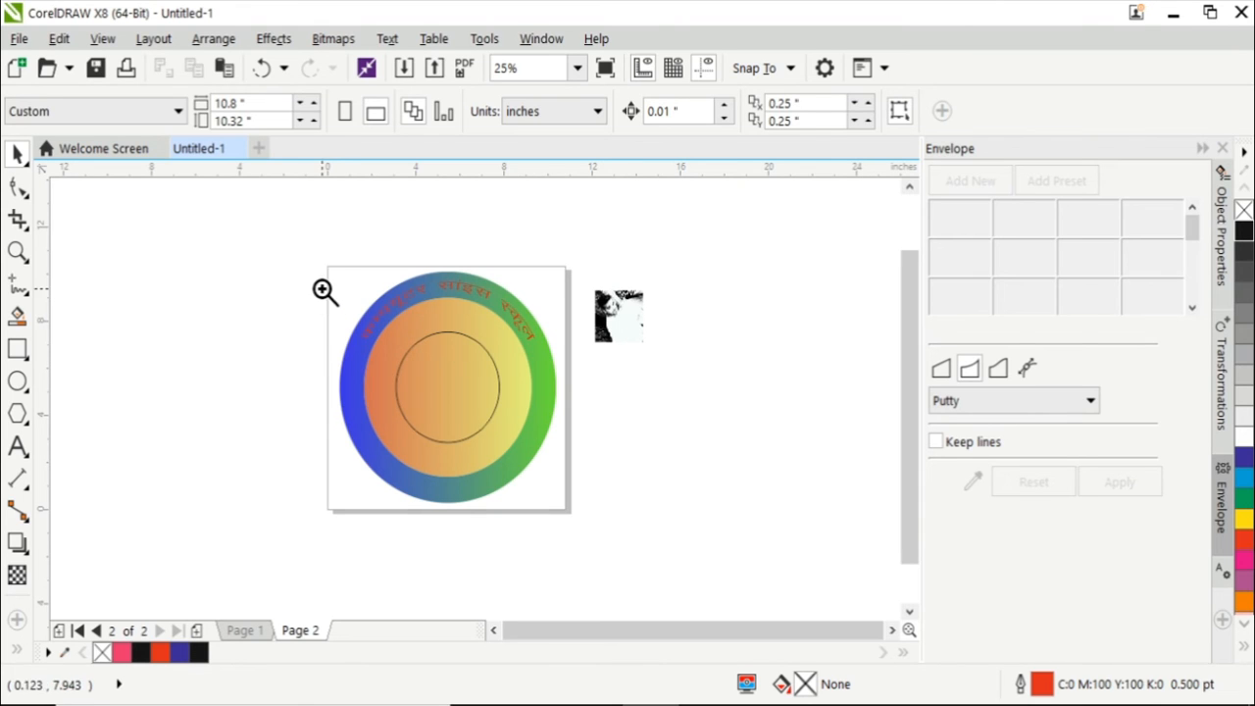
drag(323, 253, 654, 521)
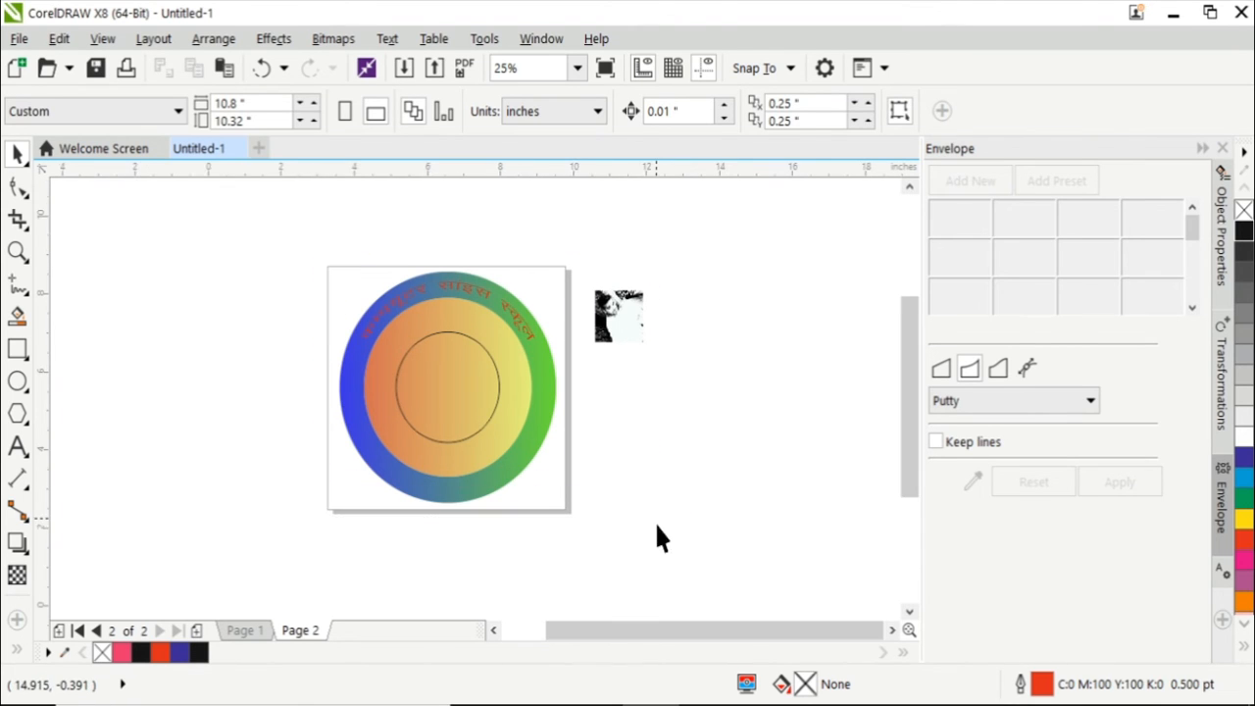
click(713, 283)
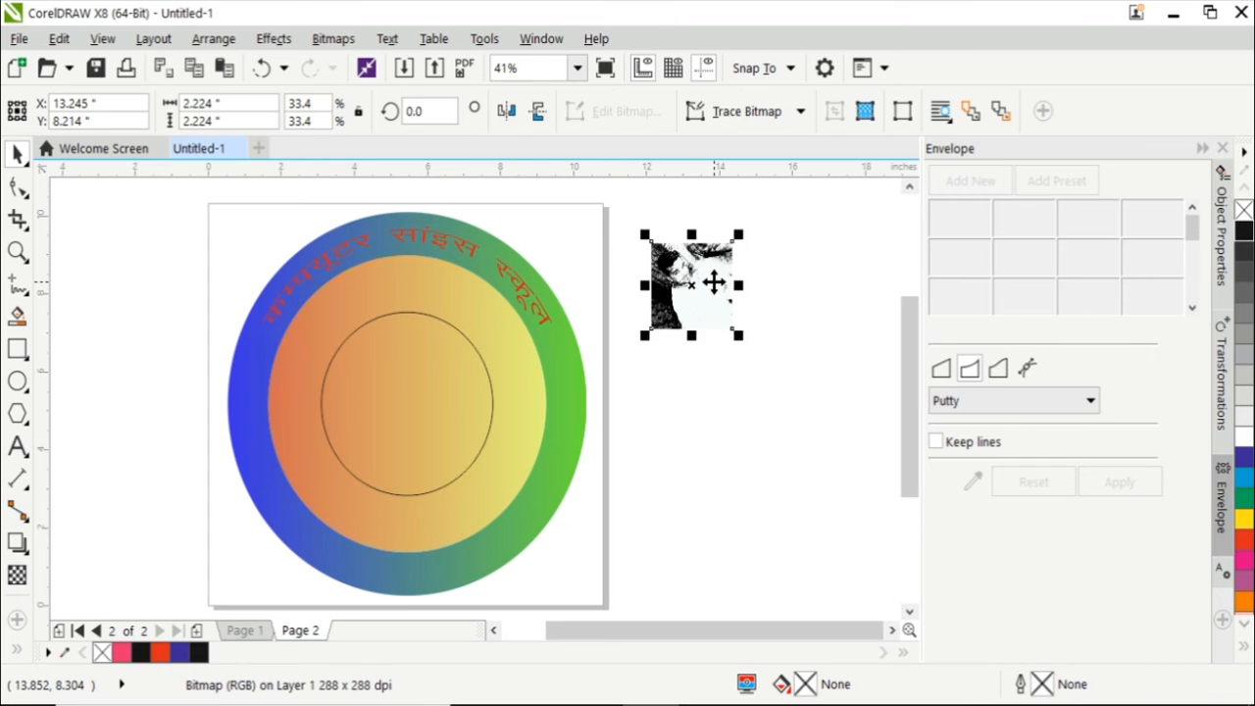
right_click(714, 282)
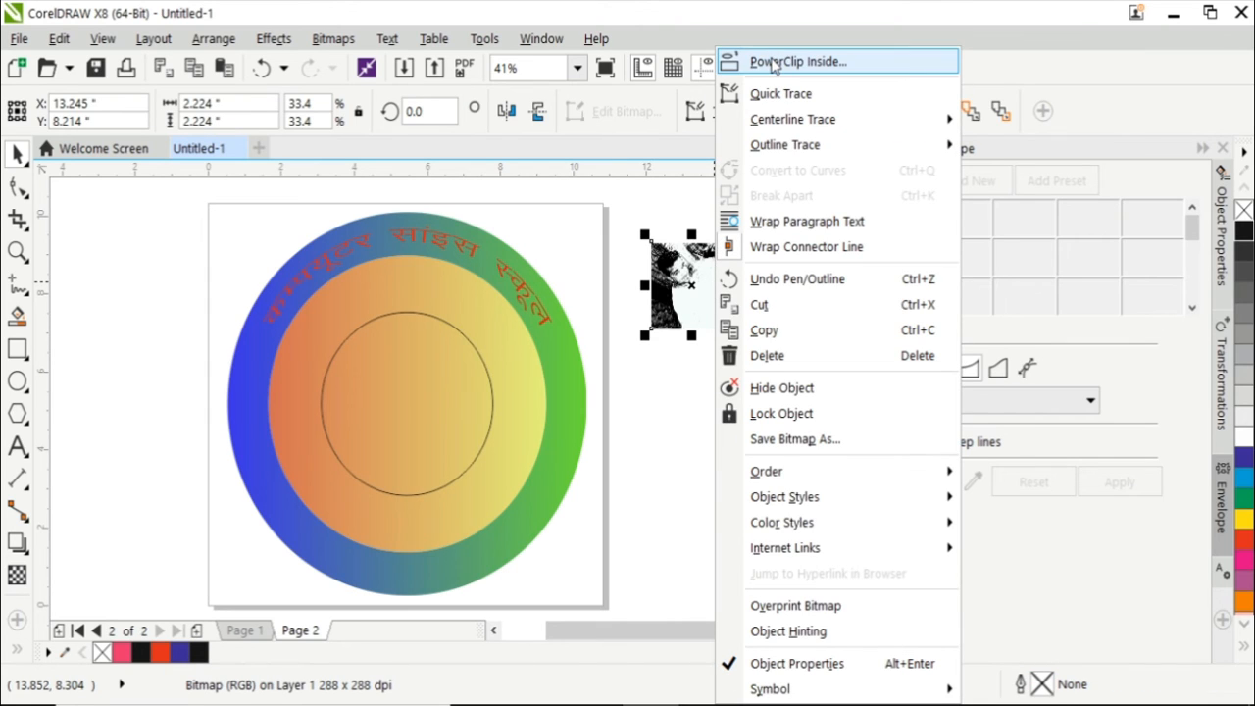
click(774, 65)
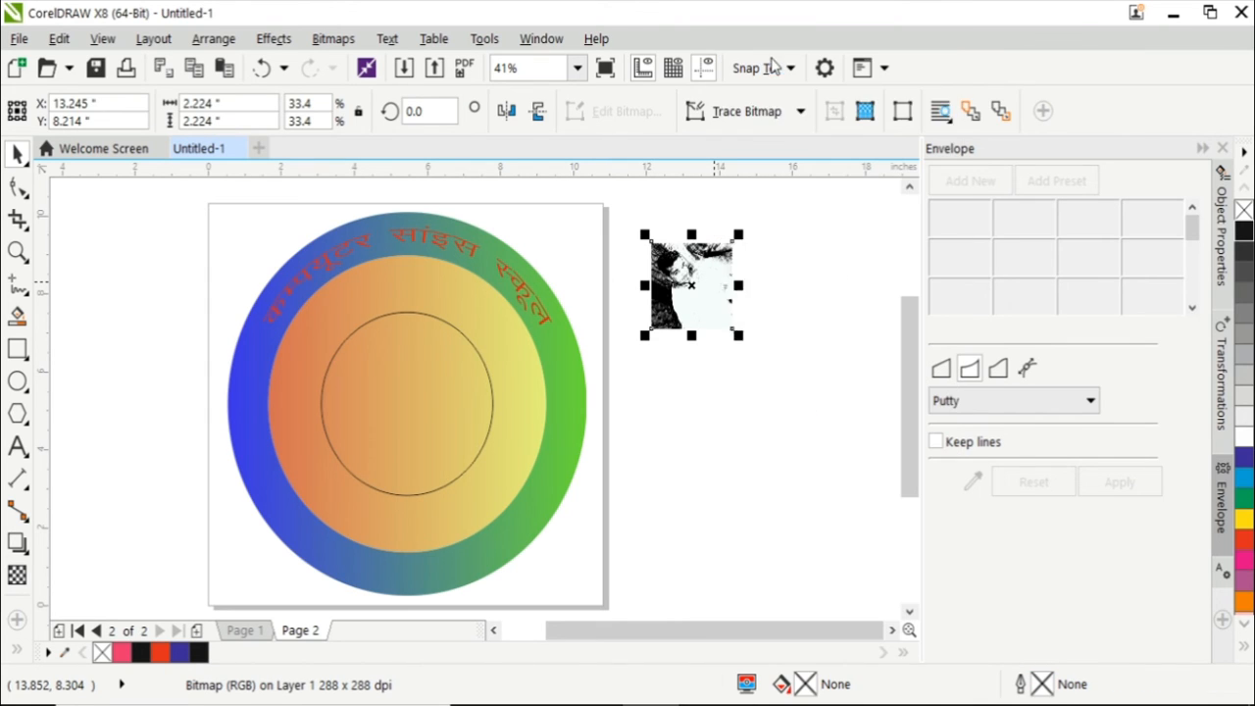
click(464, 345)
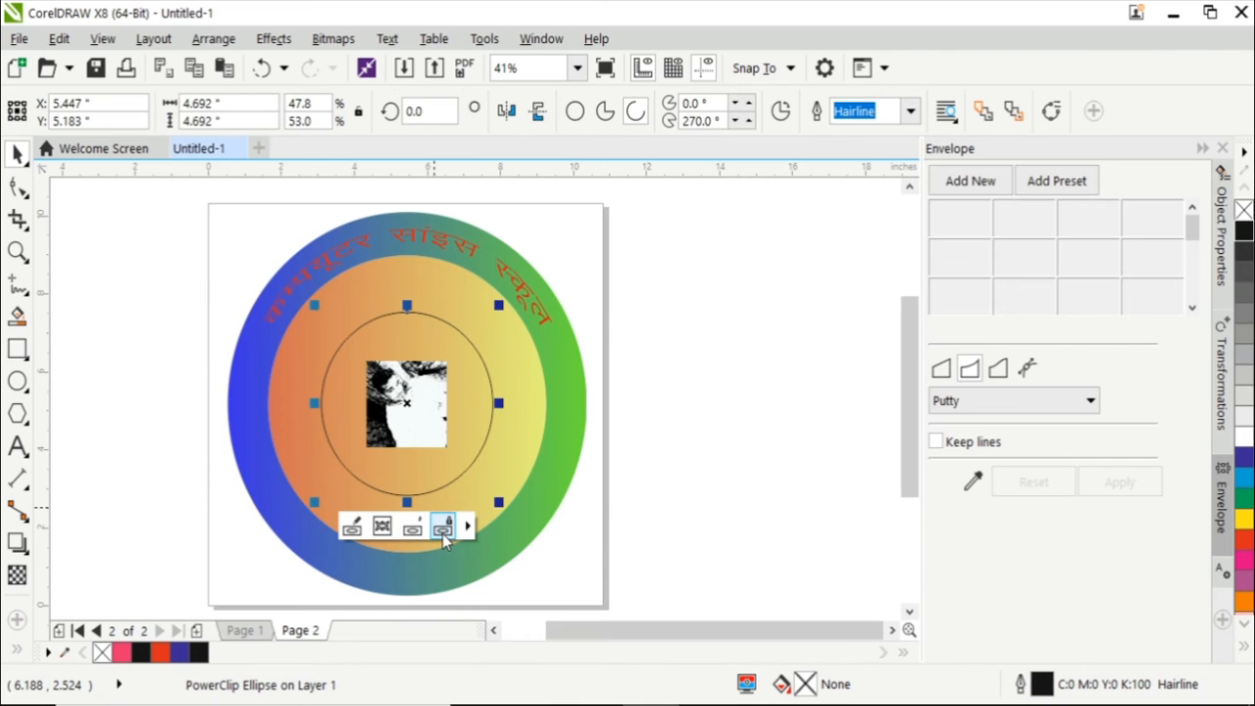
Edit the PowerClip contents, enlarging the bitmap to 4.956 inches square so it fills the centre circle, and finish editing.
click(355, 527)
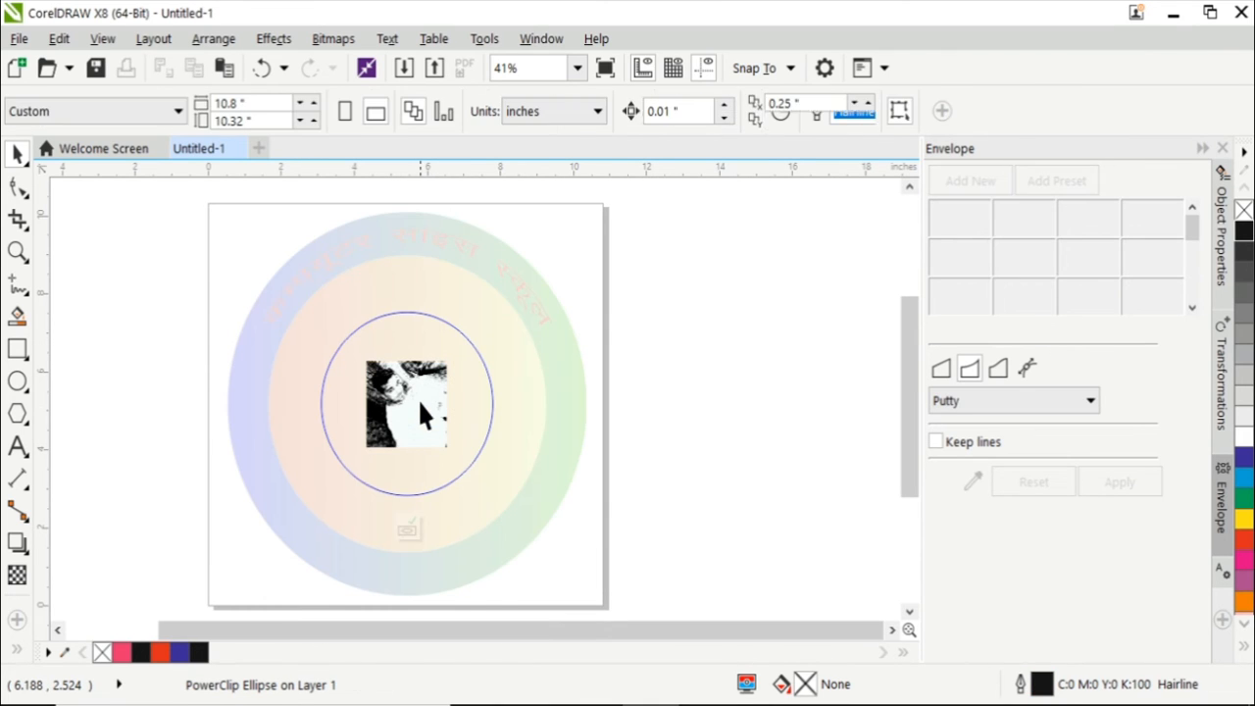
click(415, 402)
drag(452, 461, 497, 503)
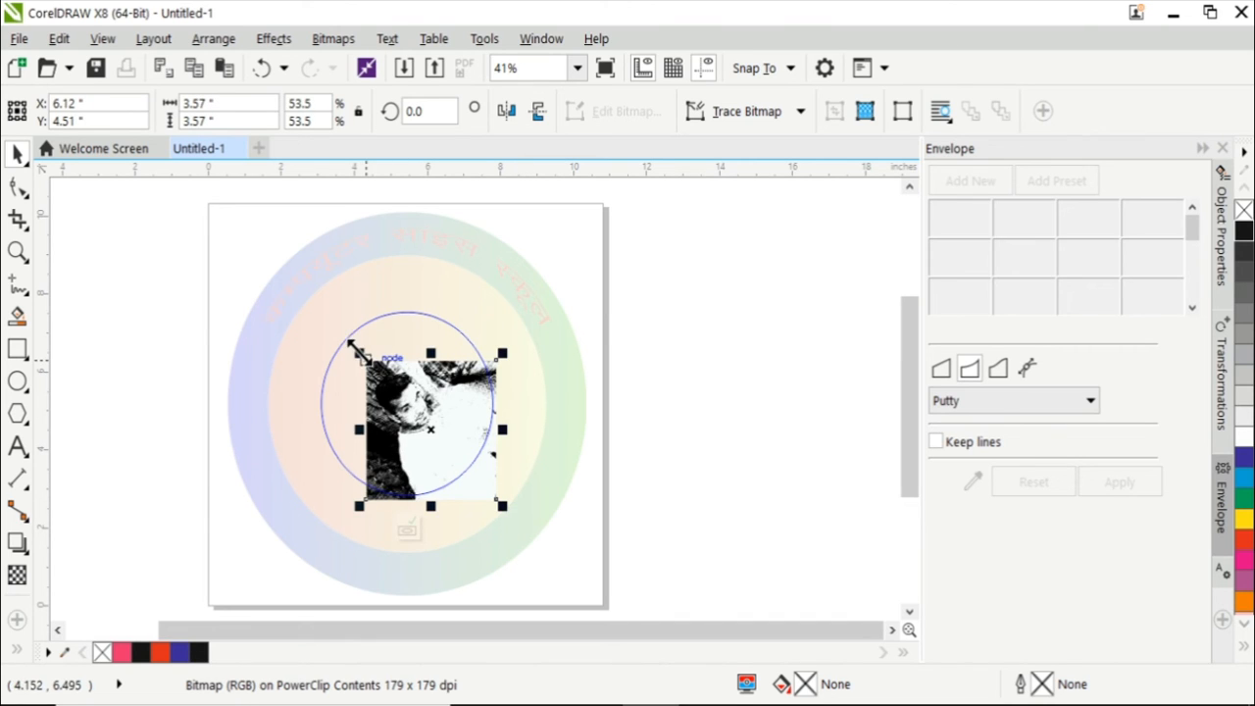
drag(359, 353, 294, 299)
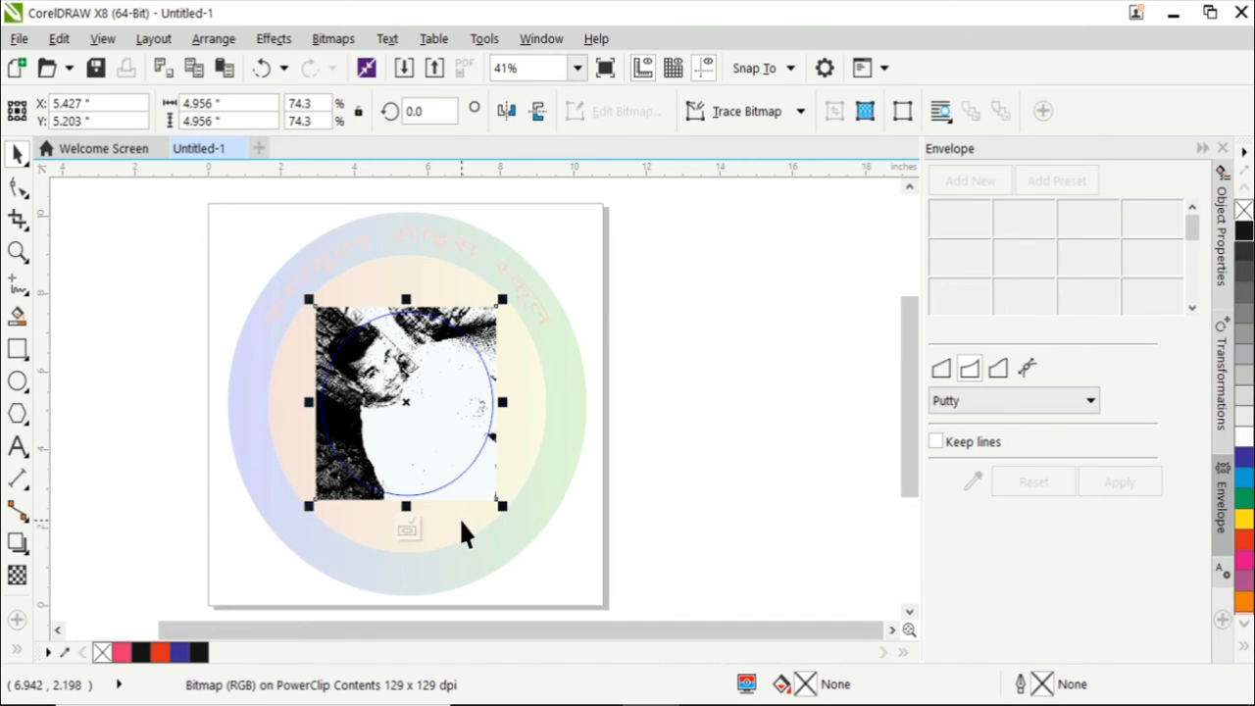
click(408, 529)
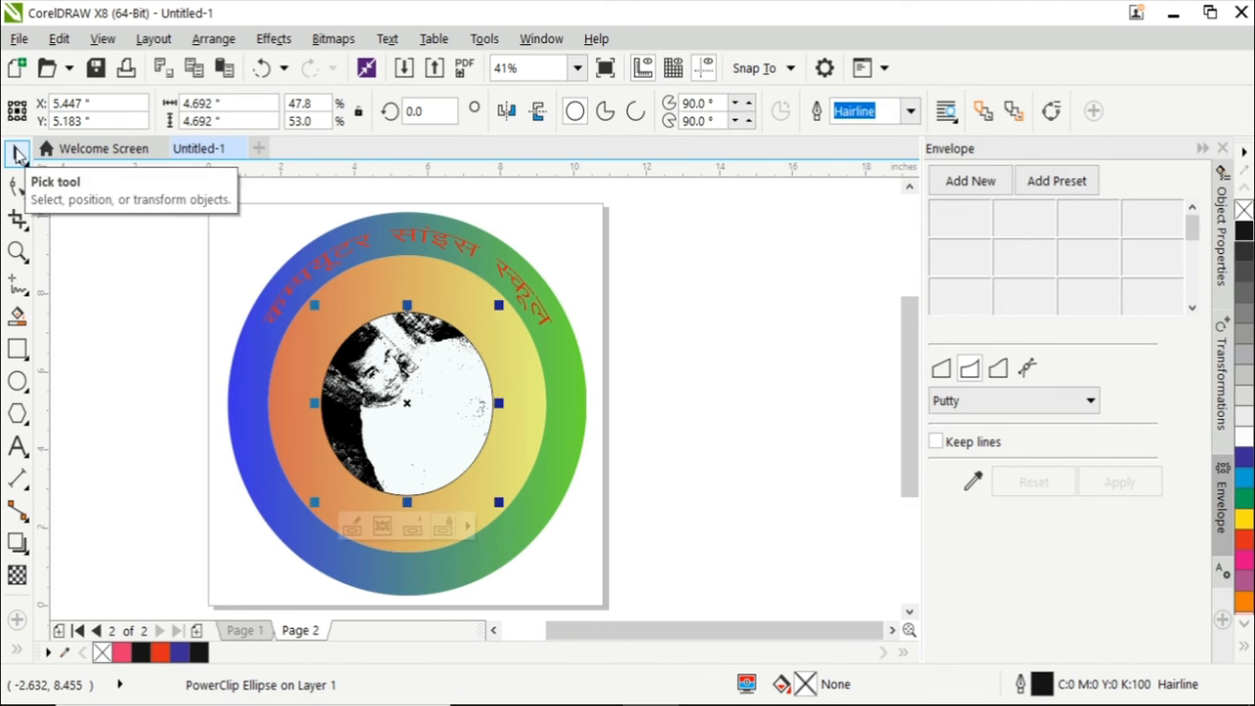
click(895, 557)
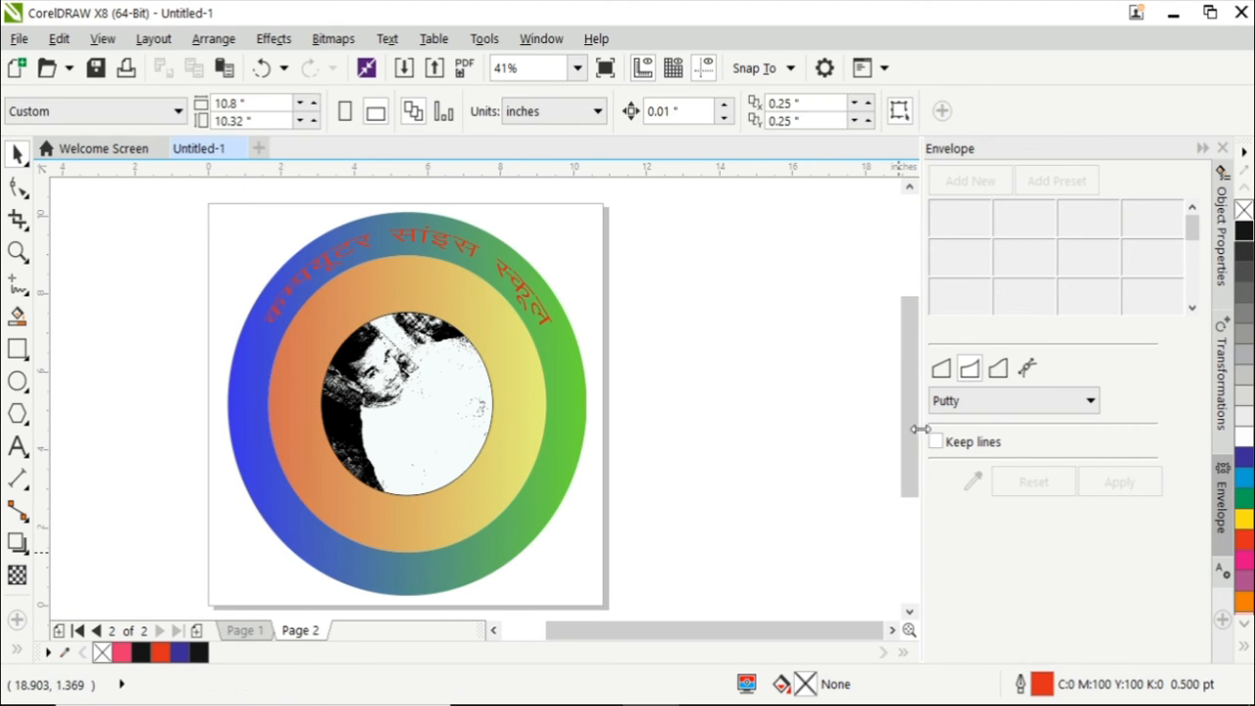
Change the fill of the curved Hindi text on the ring to white.
scroll(904, 436, down, 1)
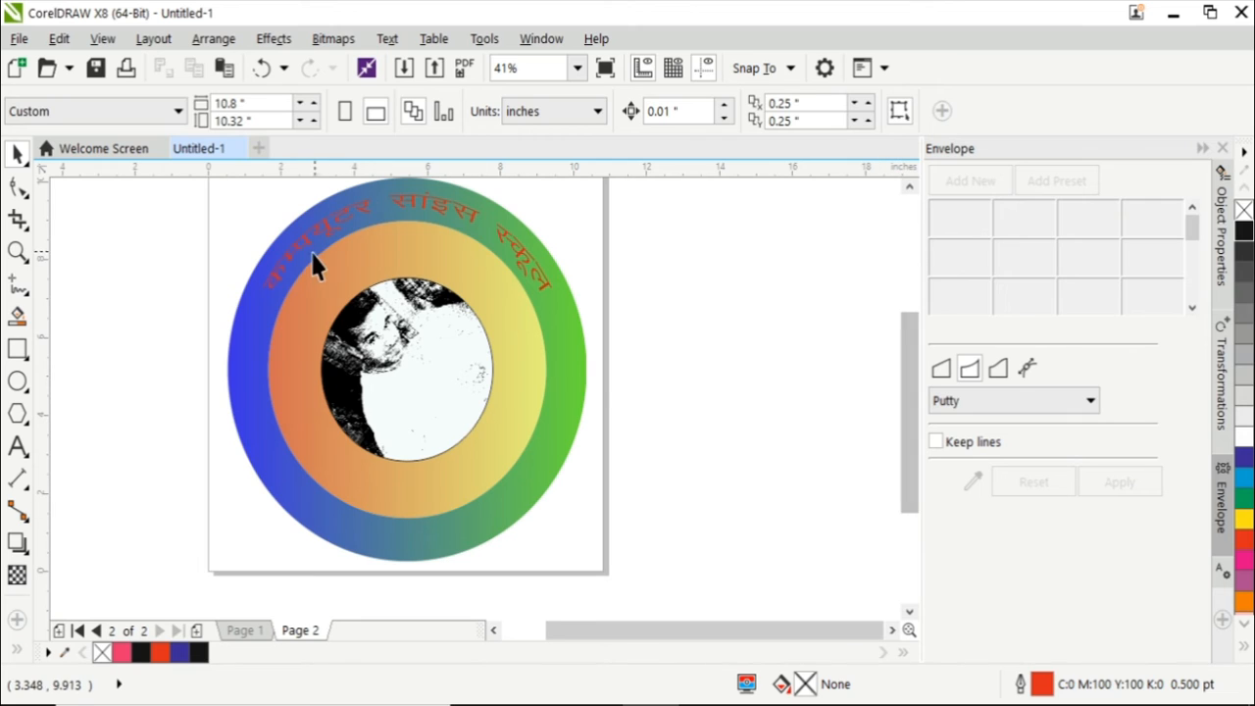
click(359, 224)
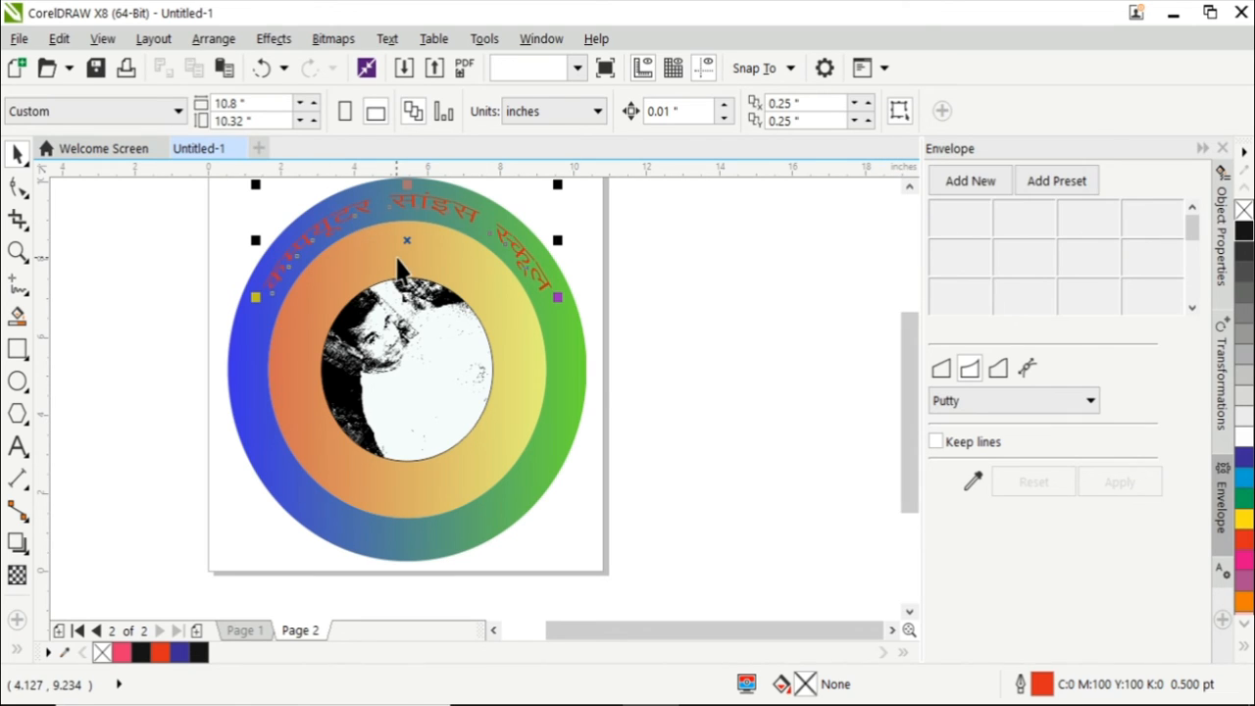
click(1243, 438)
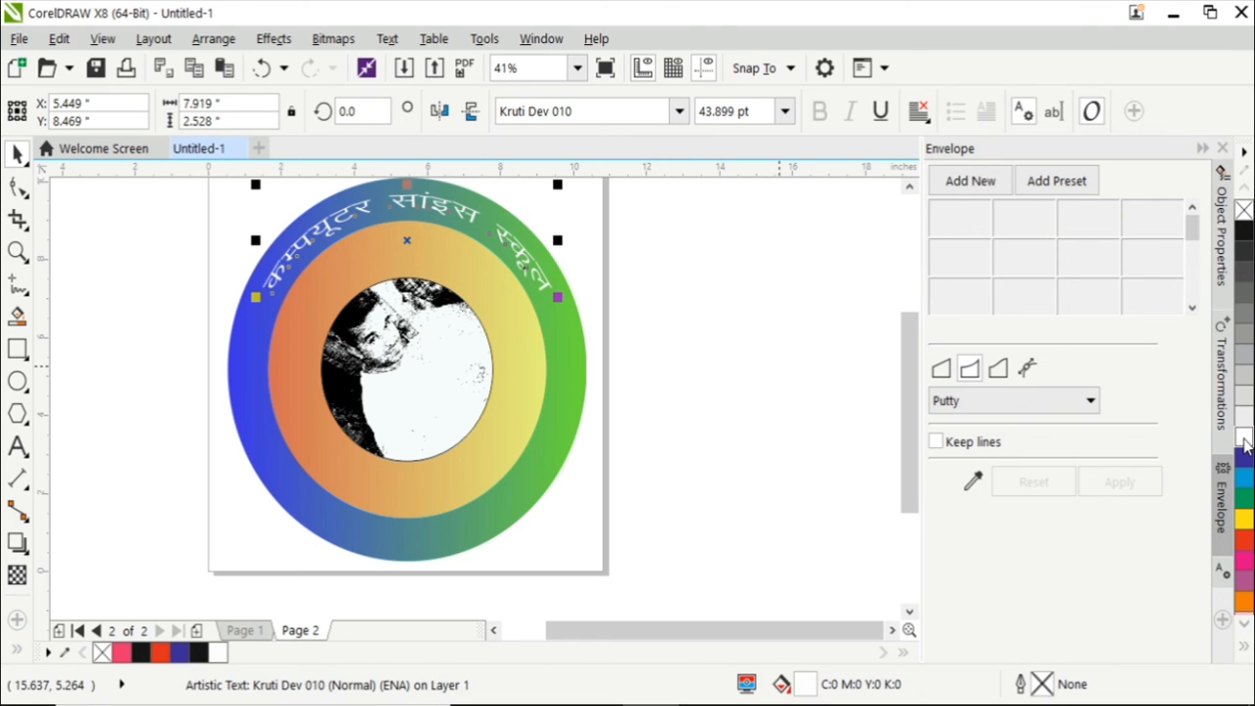
click(802, 473)
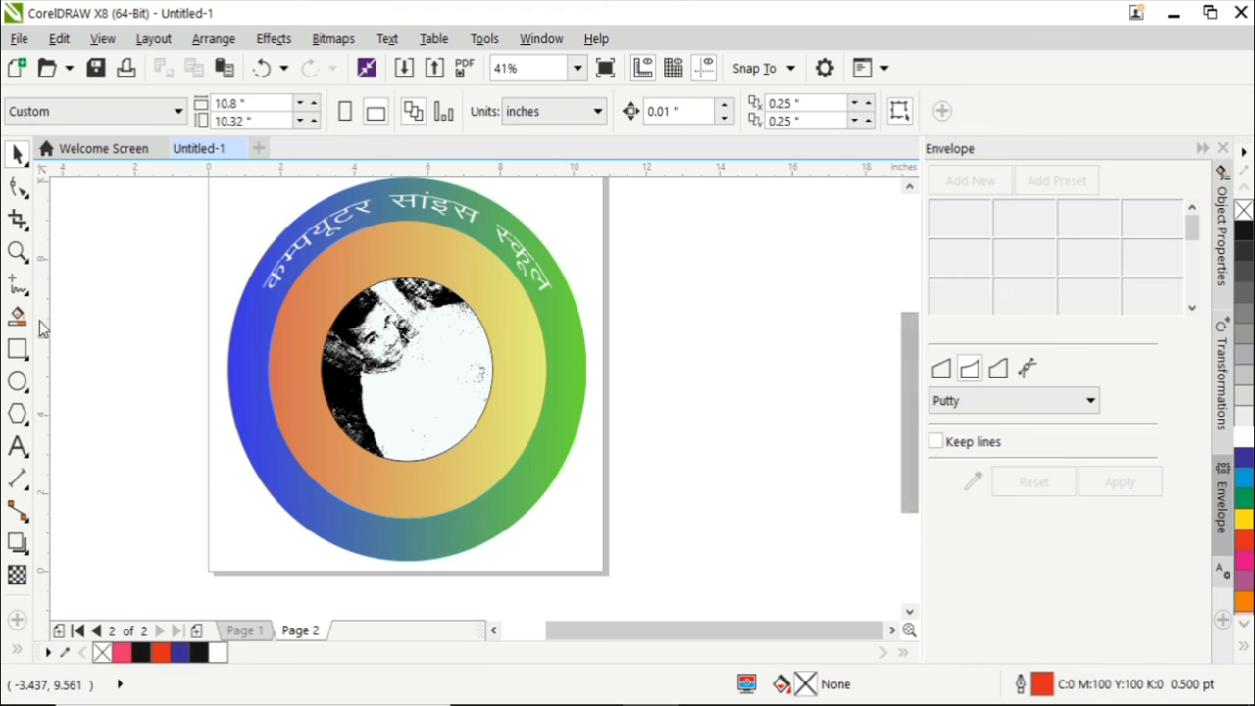
Add an Arial credit line reading "BY" plus the author's full name in capitals beside the page and enlarge it to about 32.2 pt.
click(662, 378)
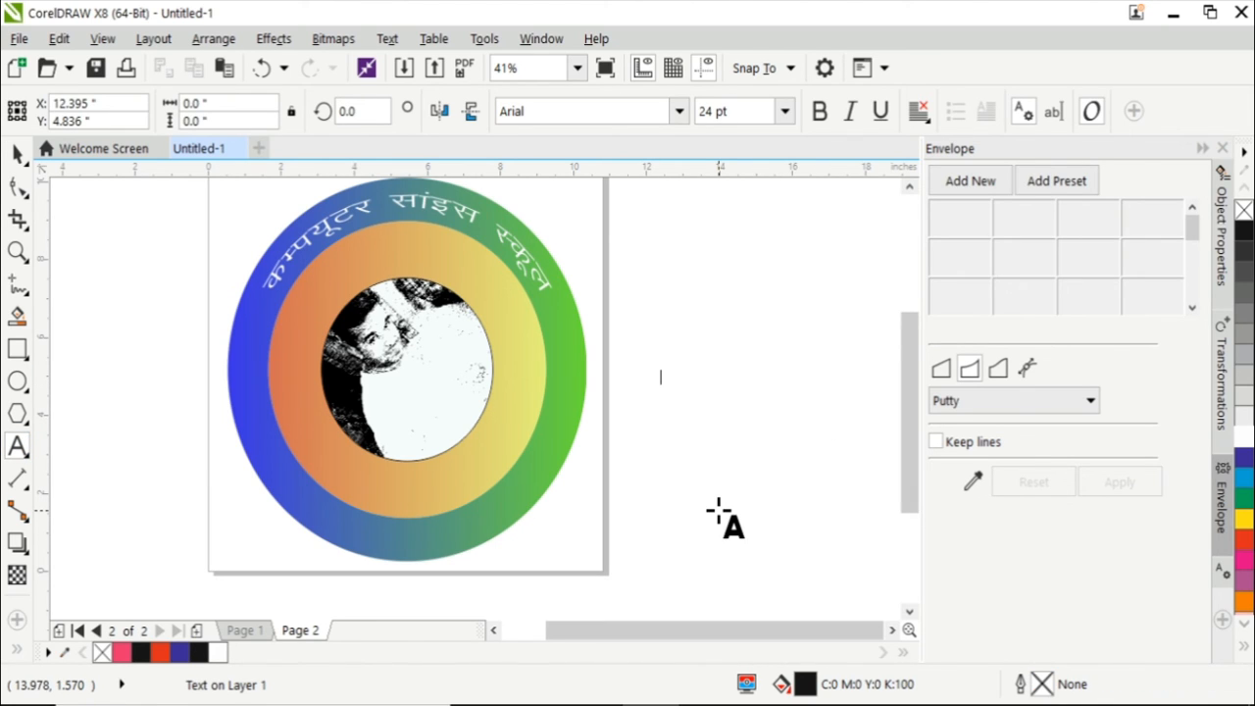
text(b)
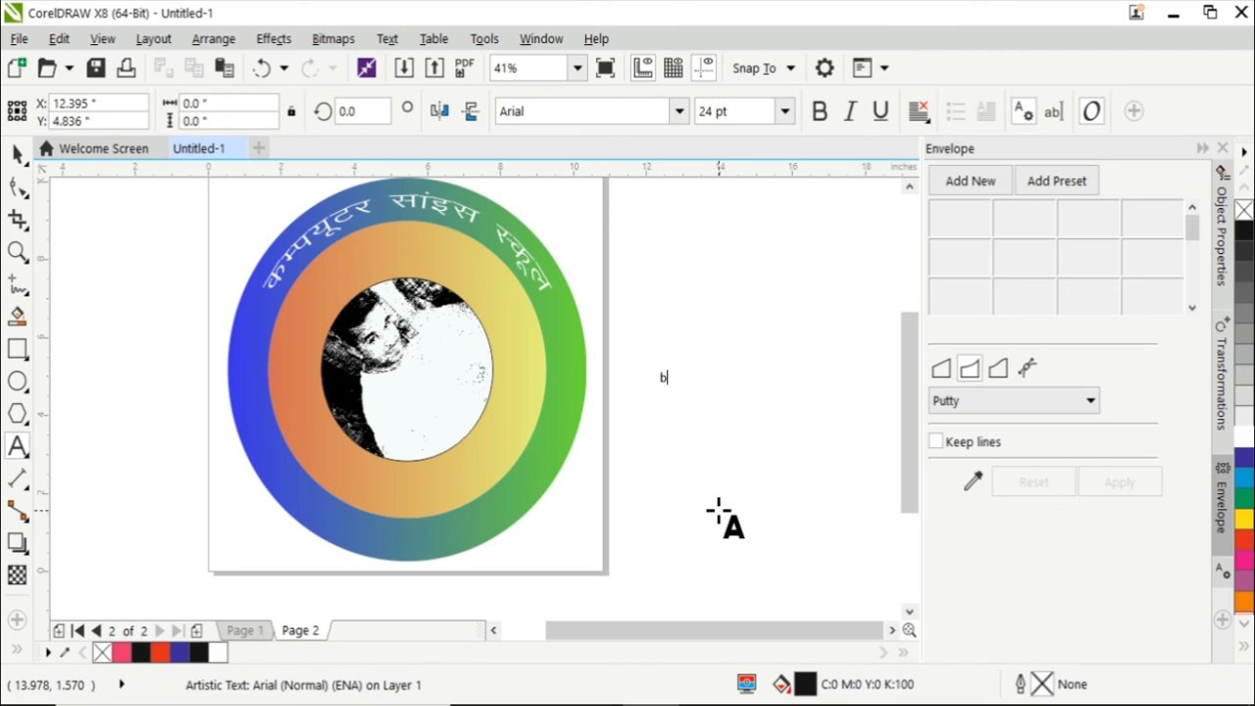
key(BackSpace)
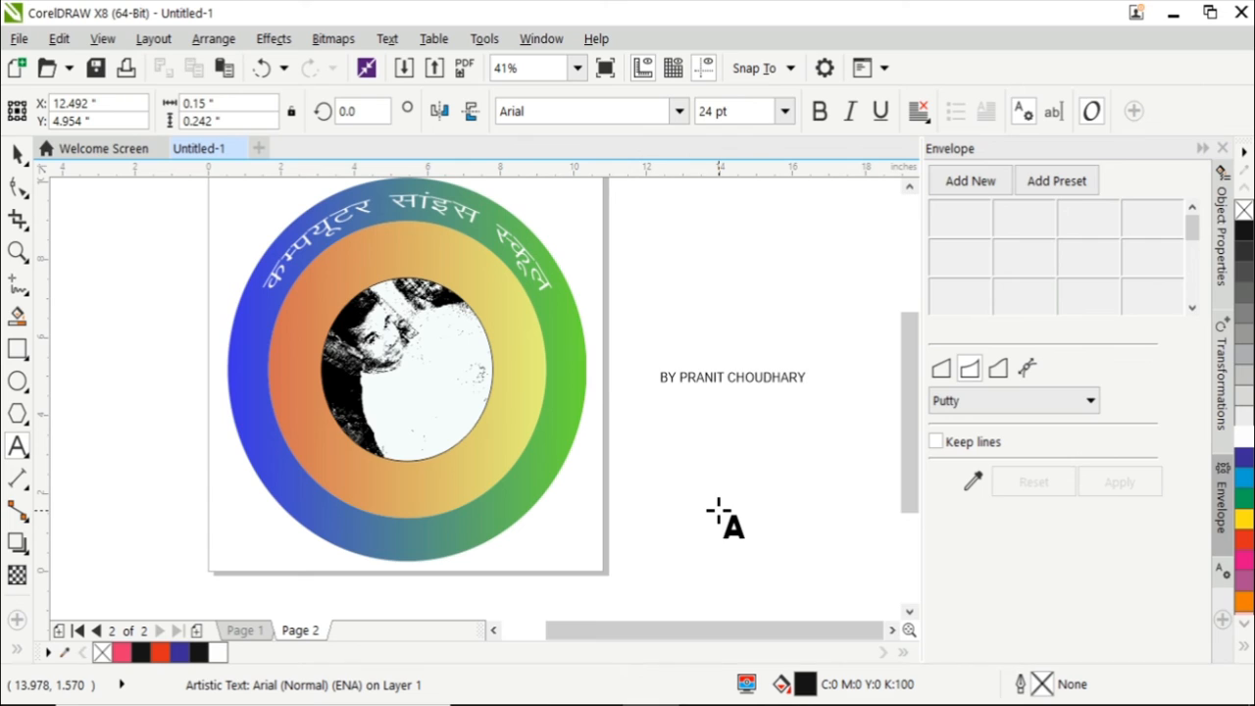
click(17, 154)
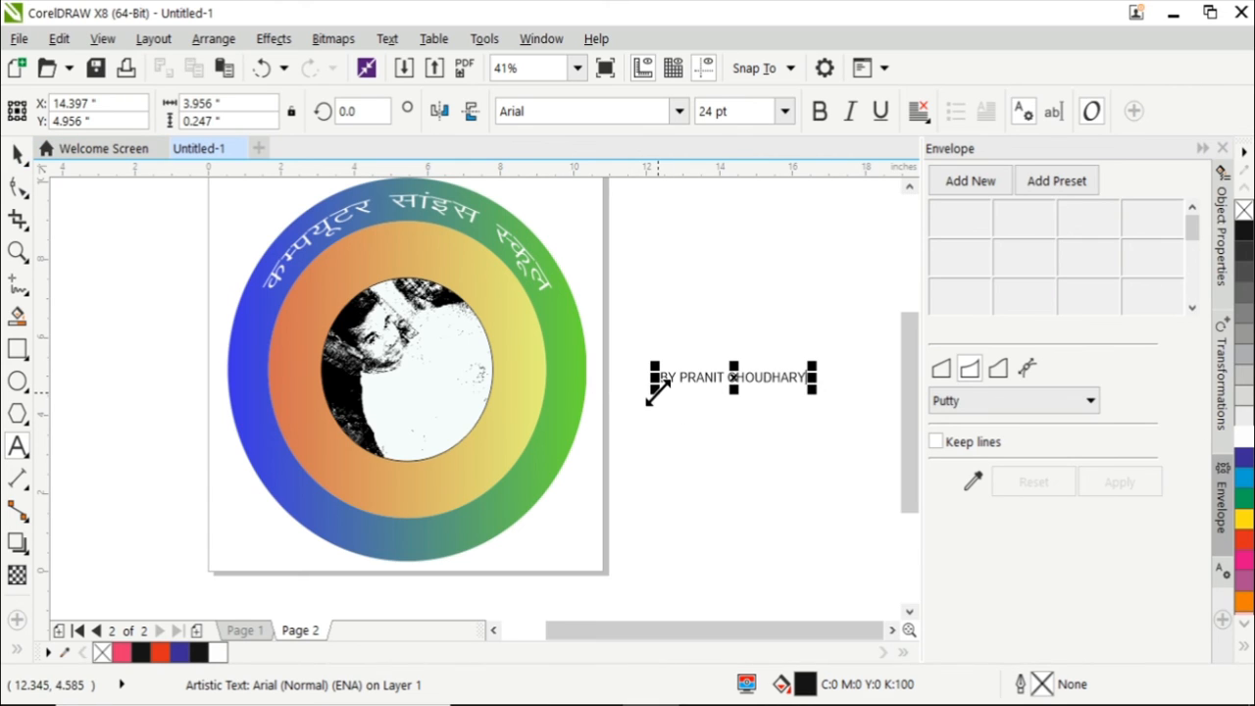
drag(655, 390, 605, 476)
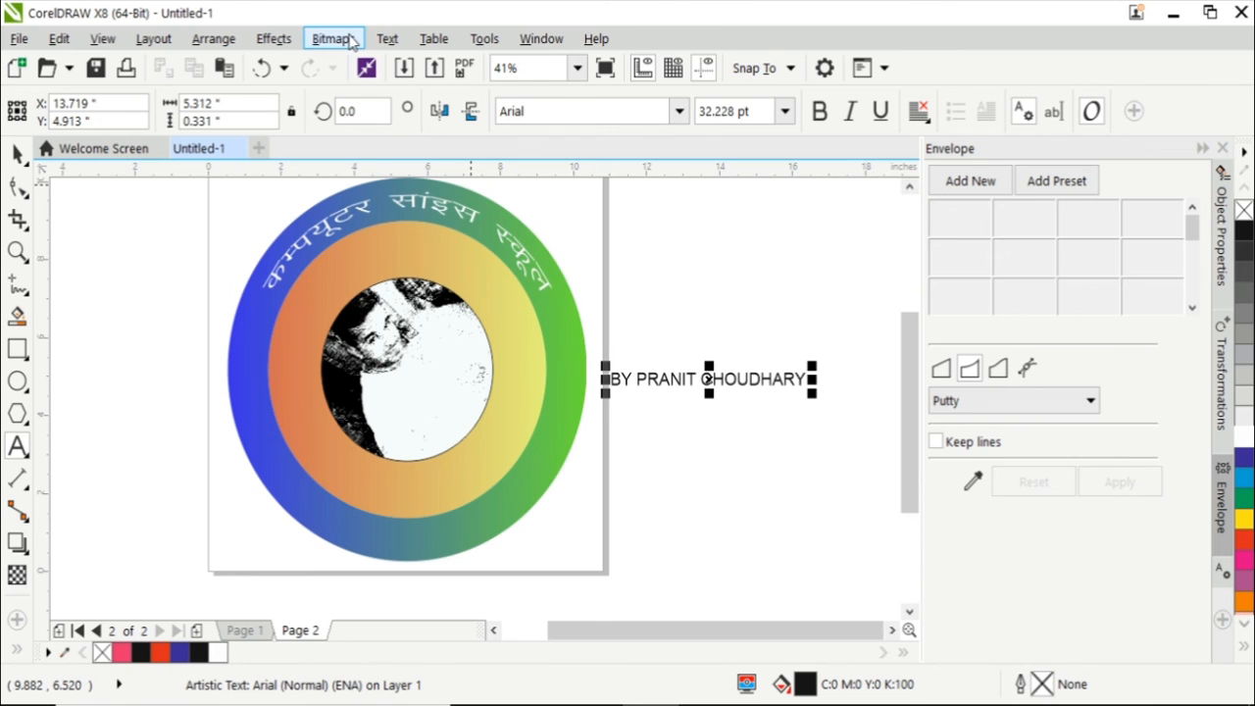
Fit the credit line to the circular path along the ring's lower part and mirror it horizontally and vertically so it reads upright.
click(388, 39)
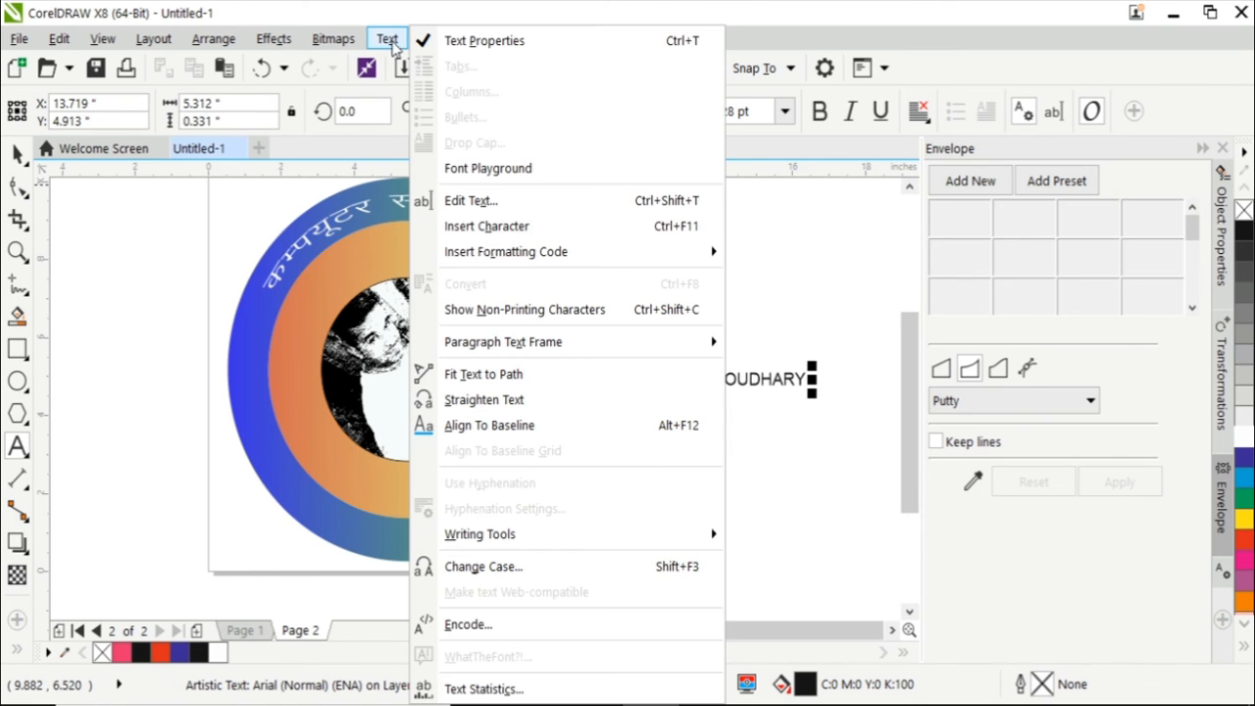
click(480, 373)
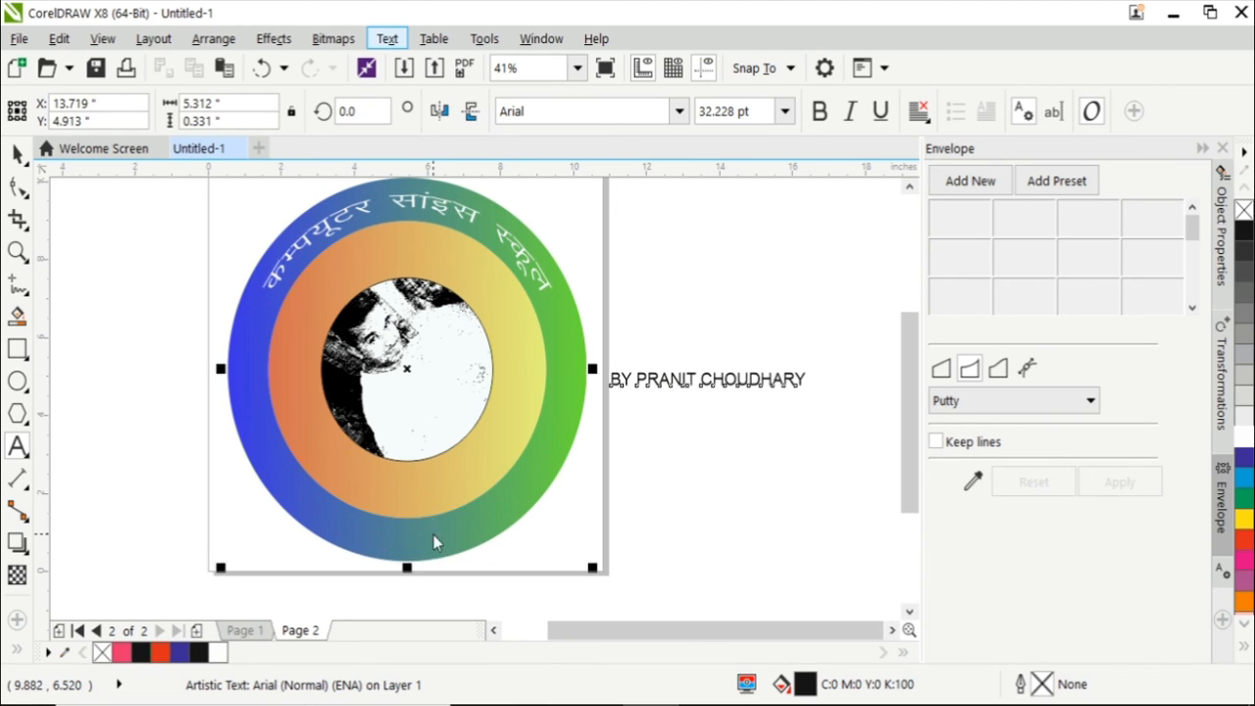
click(433, 534)
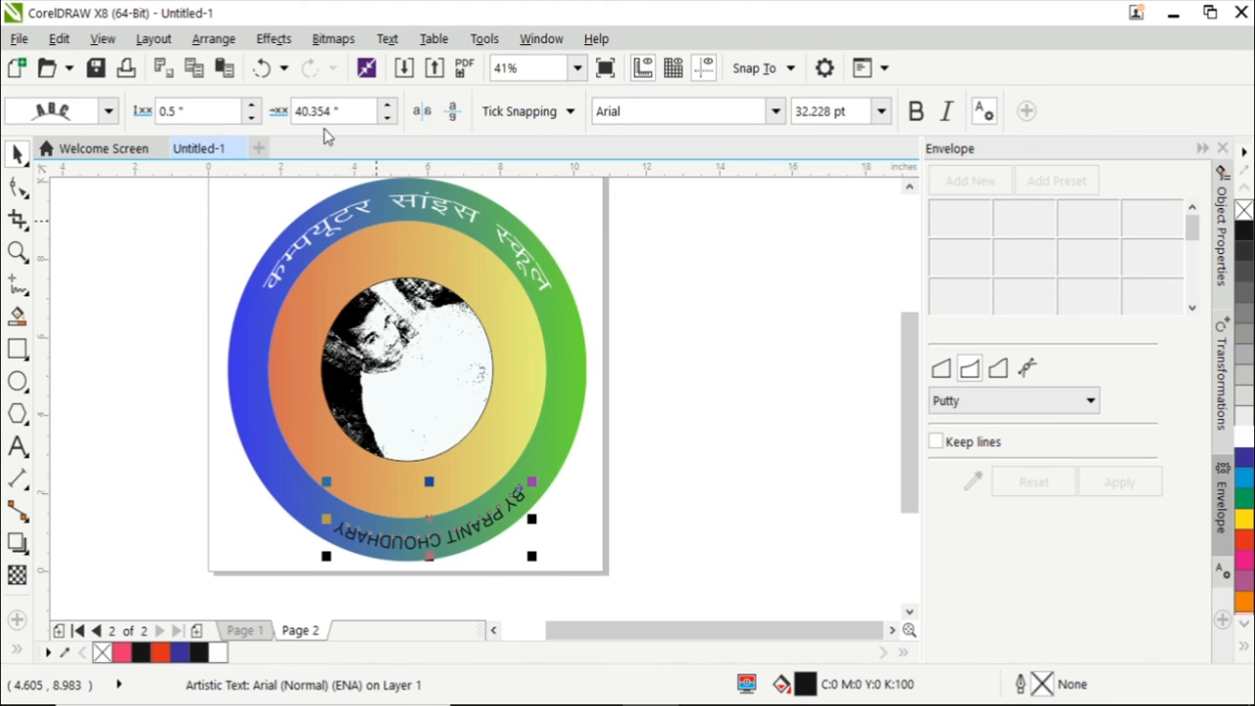
click(421, 108)
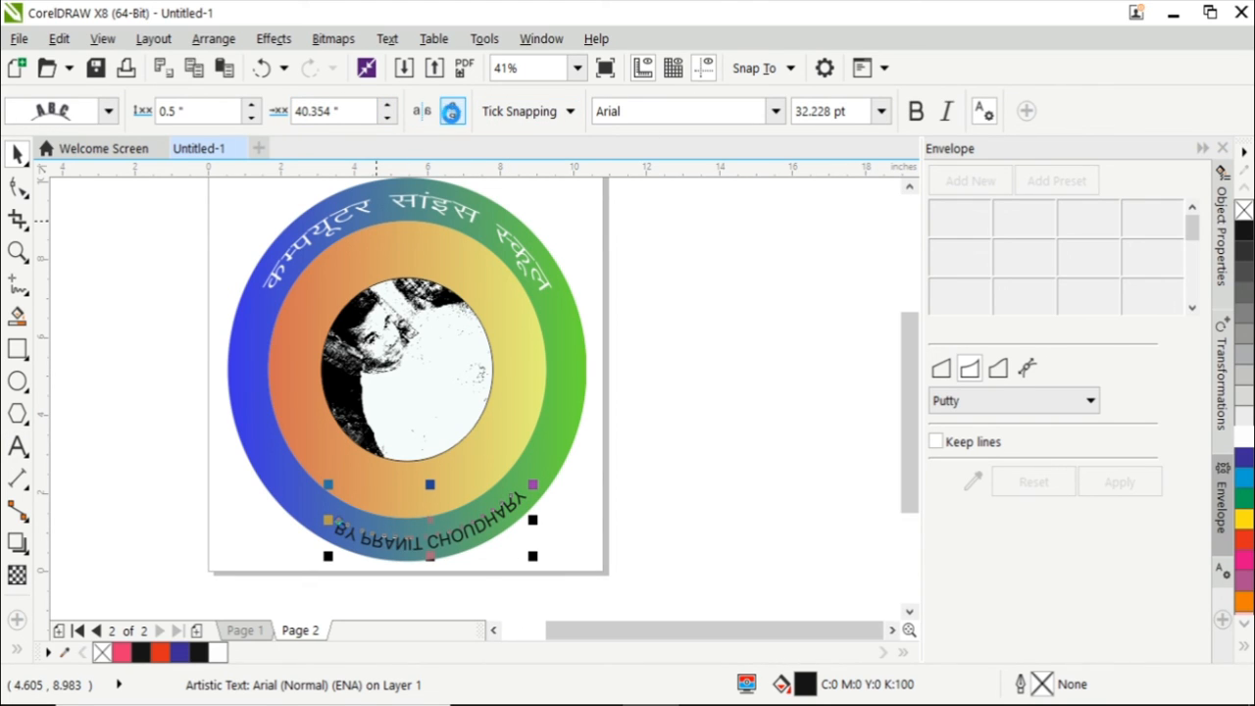
click(451, 112)
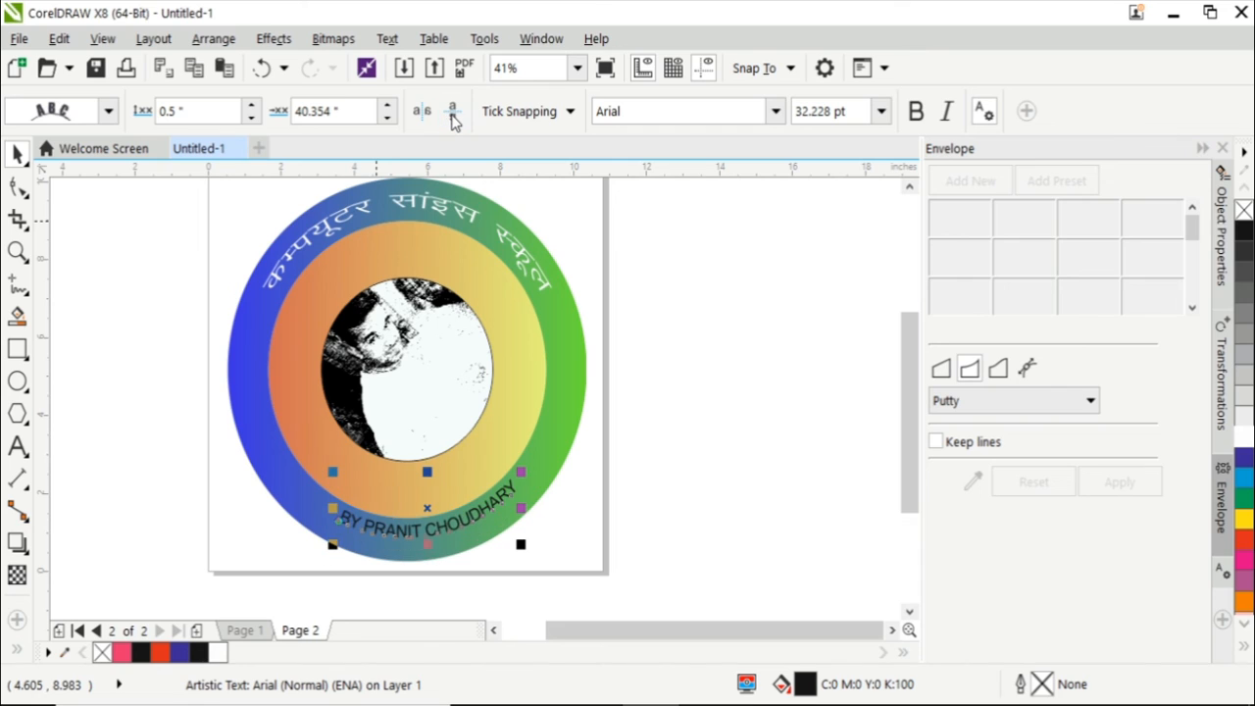
Set the curved credit line's distance from the path to 0.55 inches and its offset along the path to 40.604 inches.
click(253, 106)
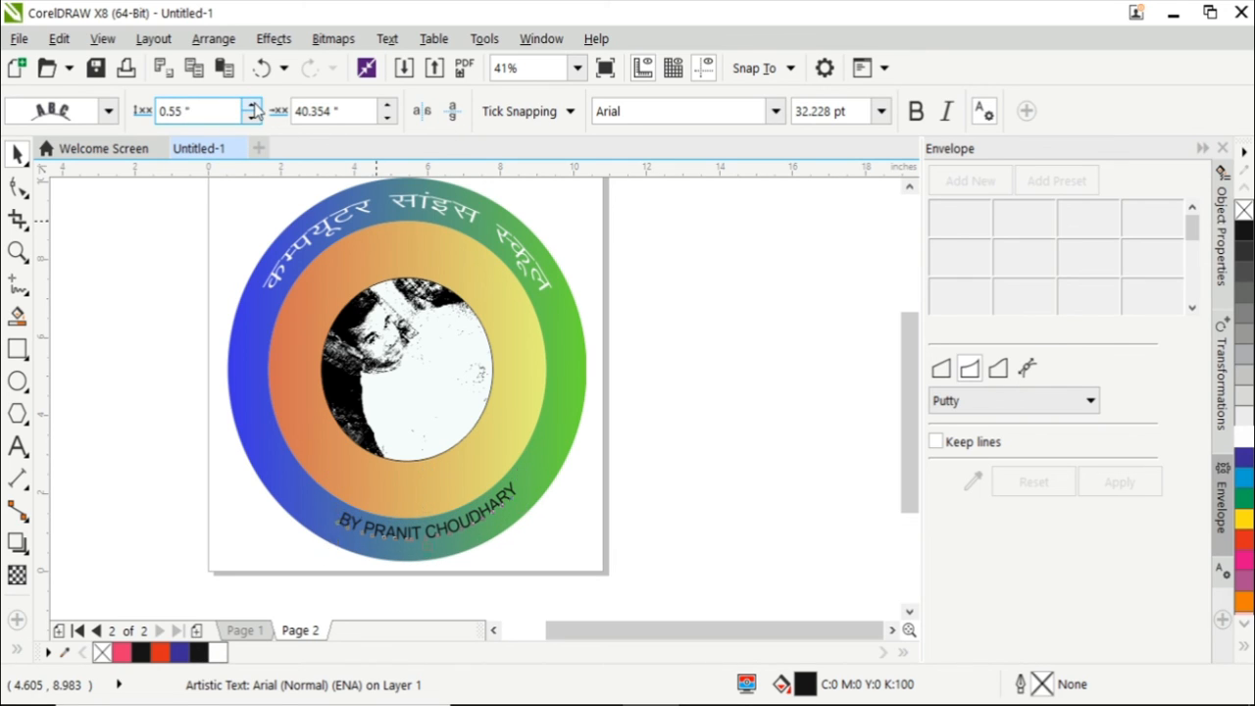
click(389, 118)
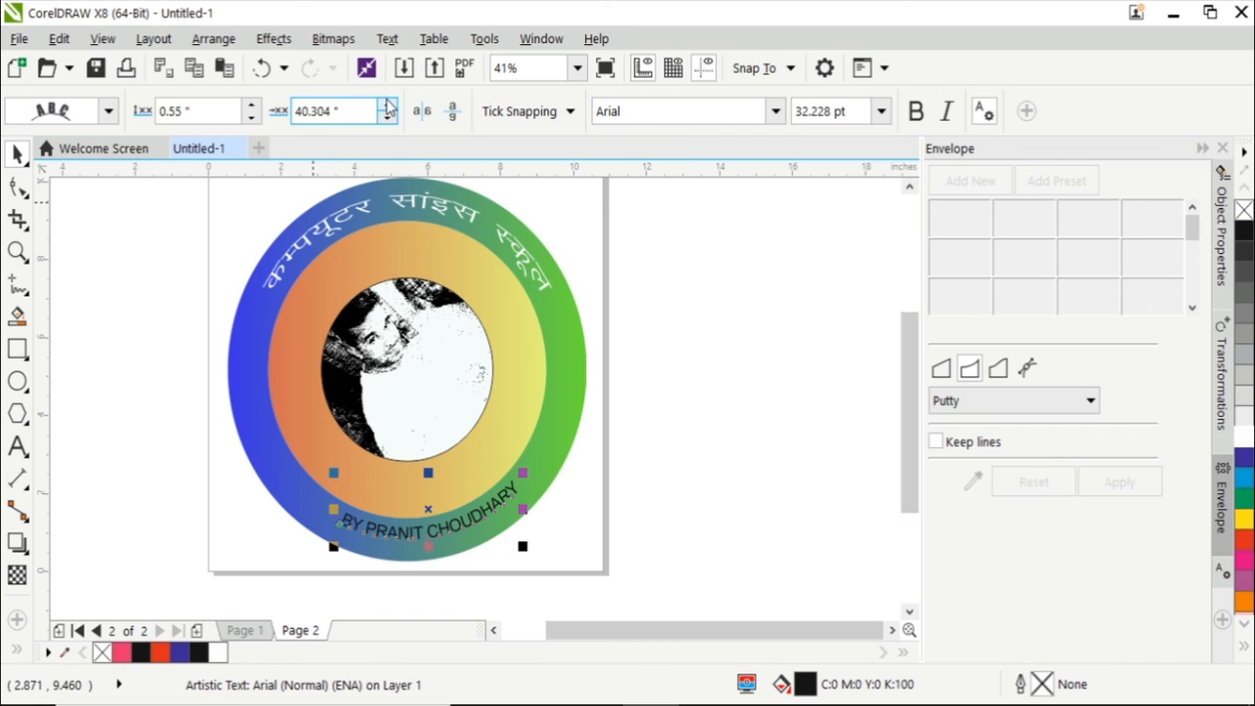
click(388, 105)
click(388, 105)
click(388, 105)
click(388, 105)
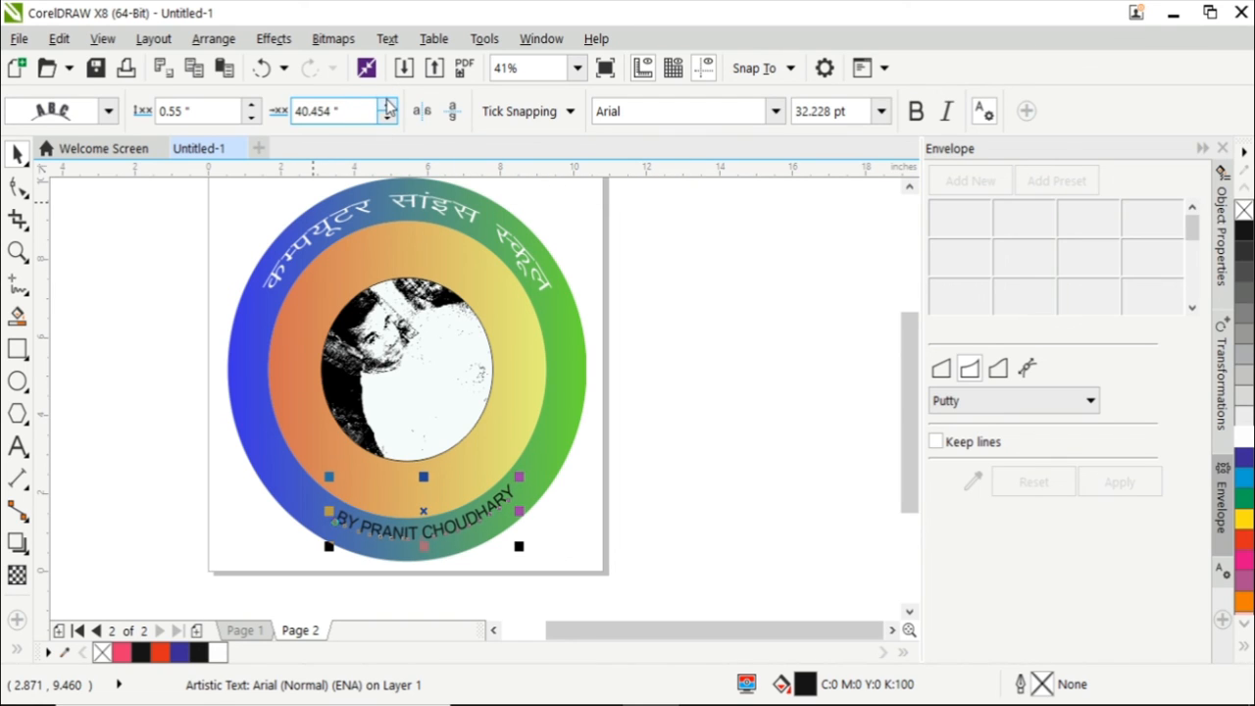
click(388, 105)
click(388, 105)
click(388, 105)
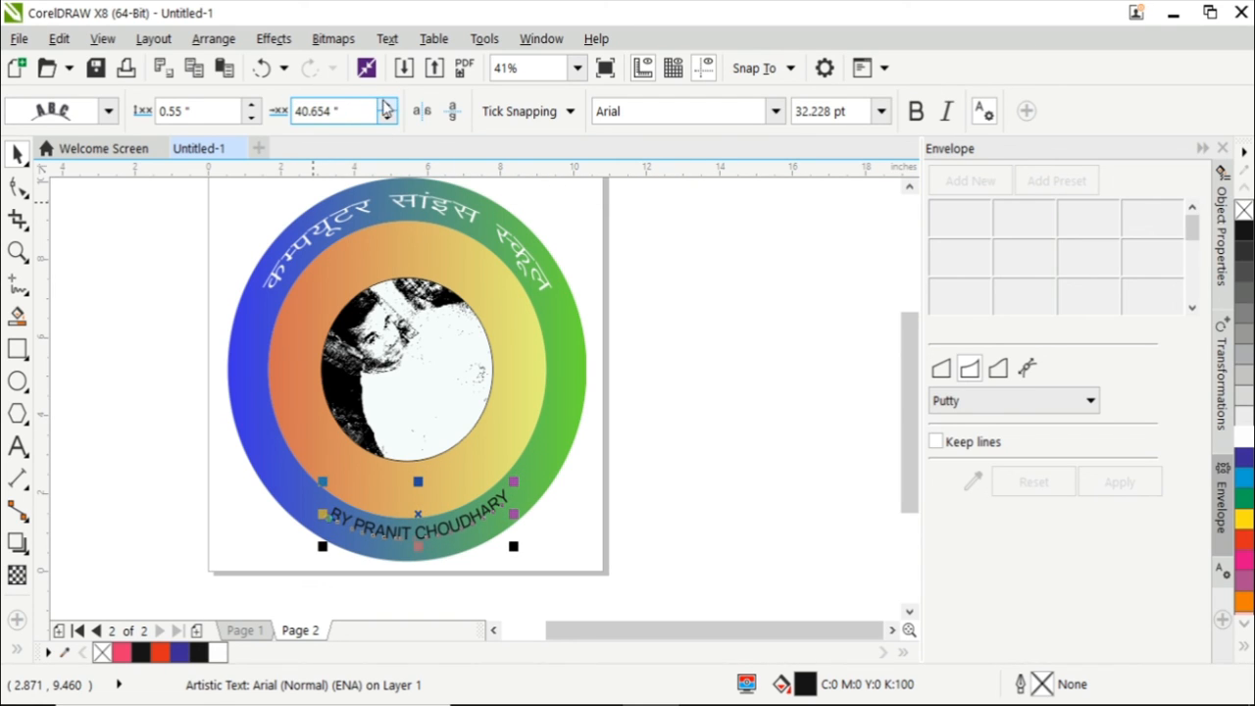
click(386, 119)
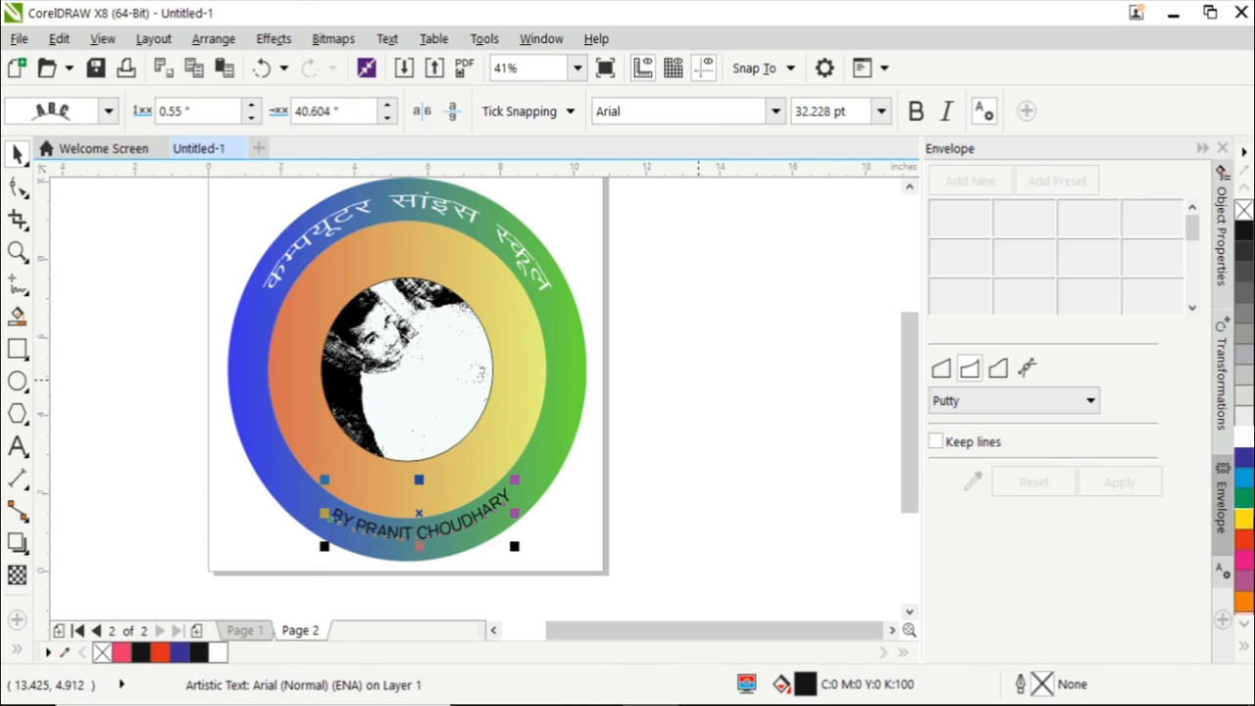
Change the fill of the curved credit line on the lower ring to white and deselect it.
click(1243, 546)
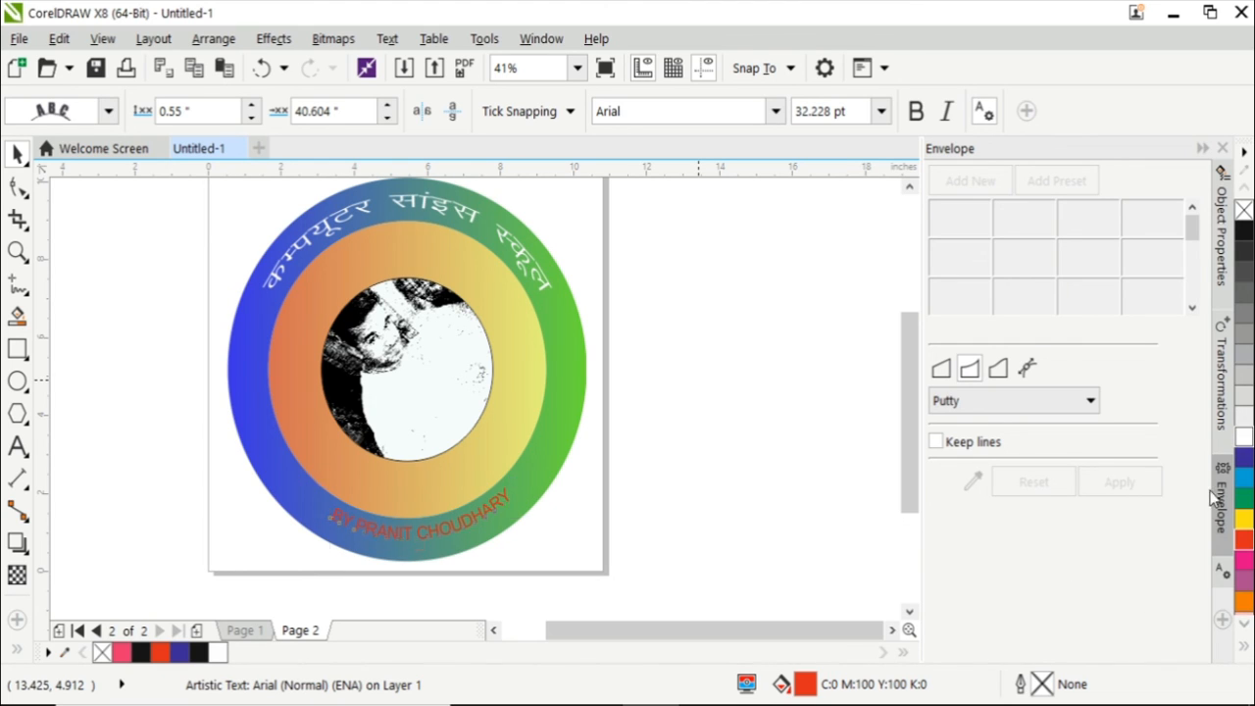
click(1244, 437)
click(710, 456)
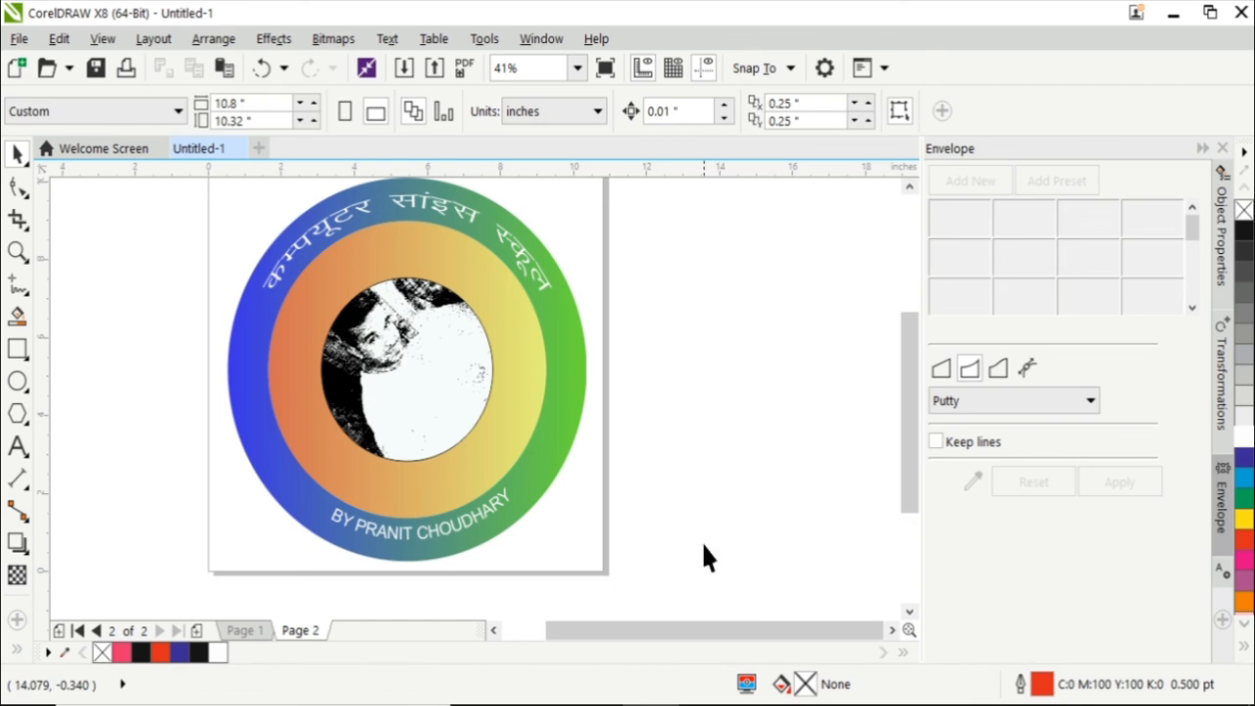
Examine the finished emblem at several zoom levels and in full-screen preview.
mouse_move(904, 434)
mouse_down()
mouse_move(904, 445)
mouse_move(904, 430)
mouse_up()
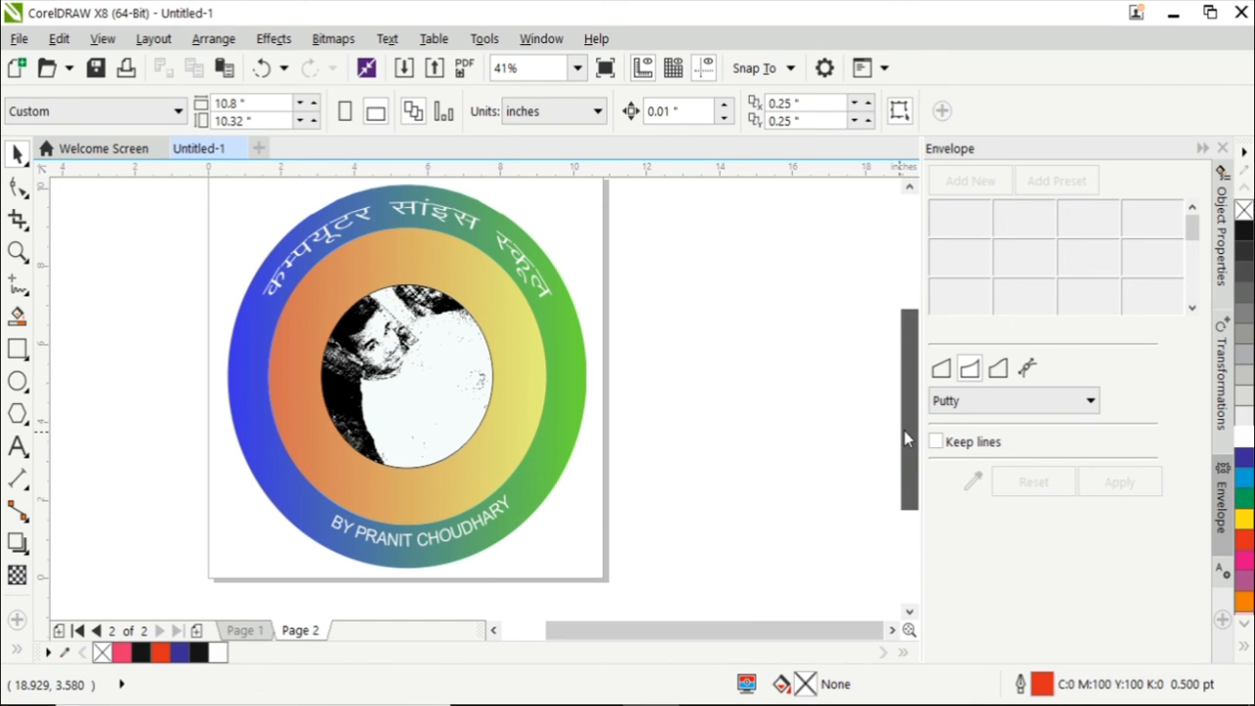
key(F4)
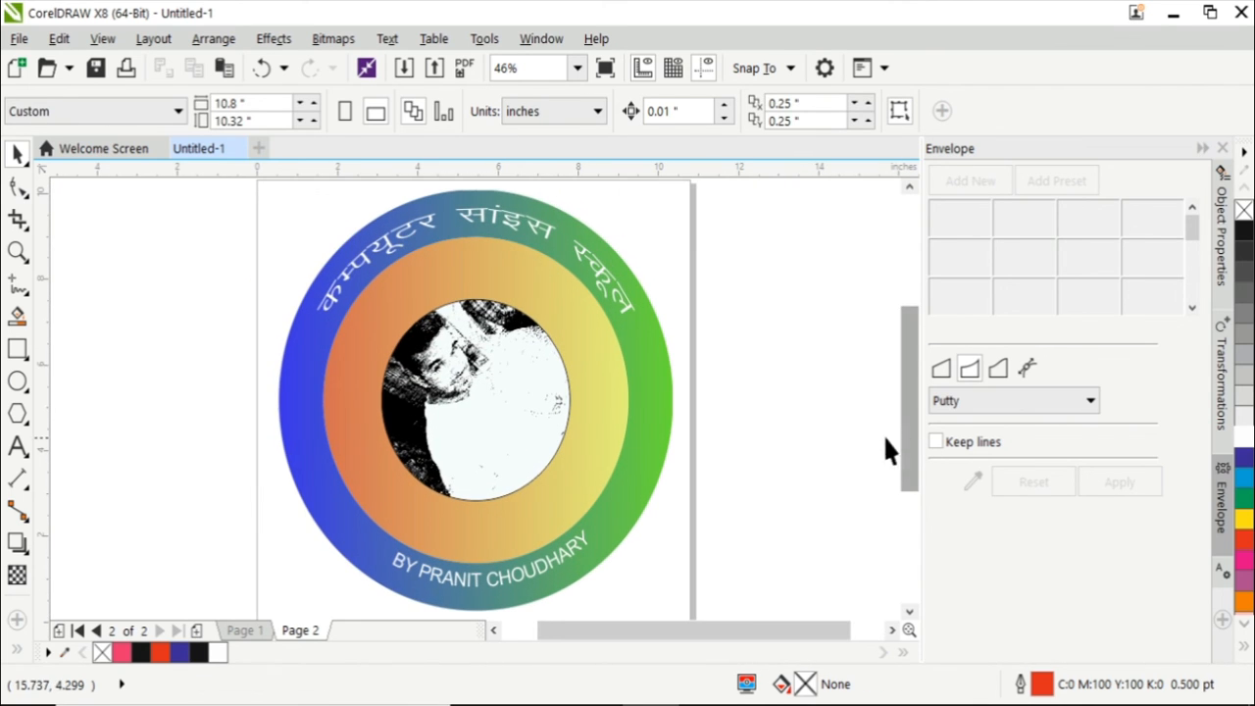
drag(911, 413, 912, 414)
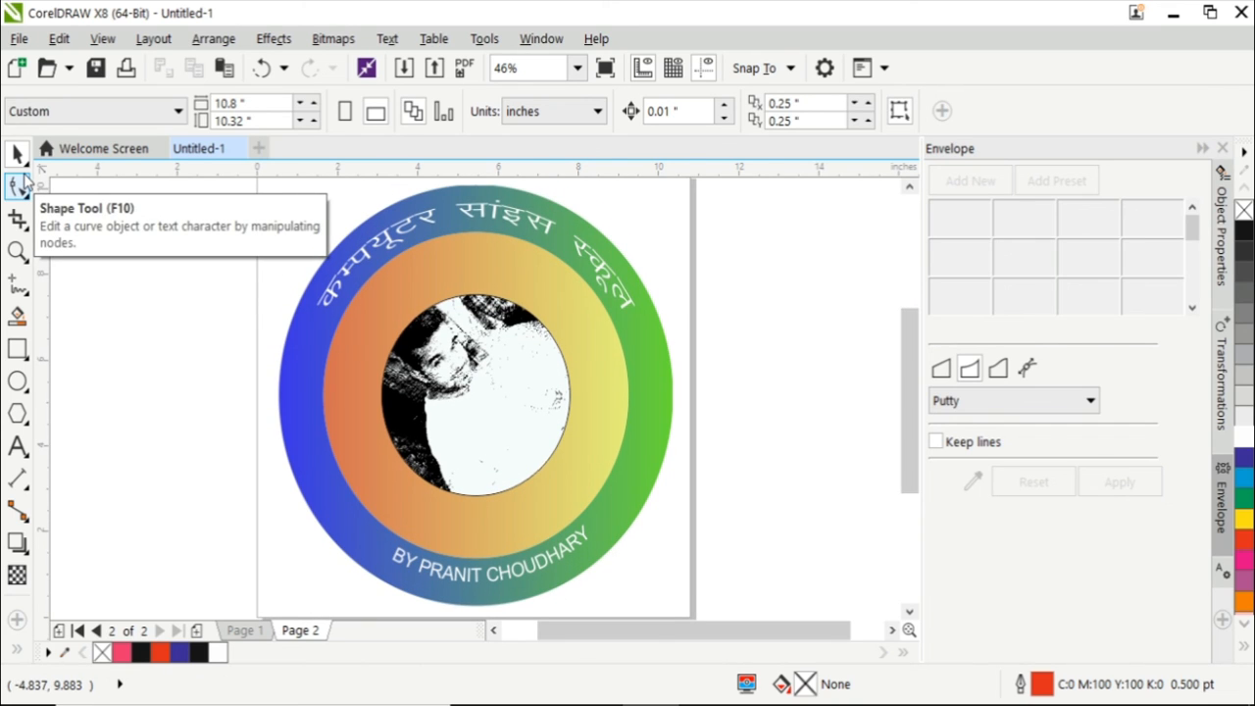
key(F3)
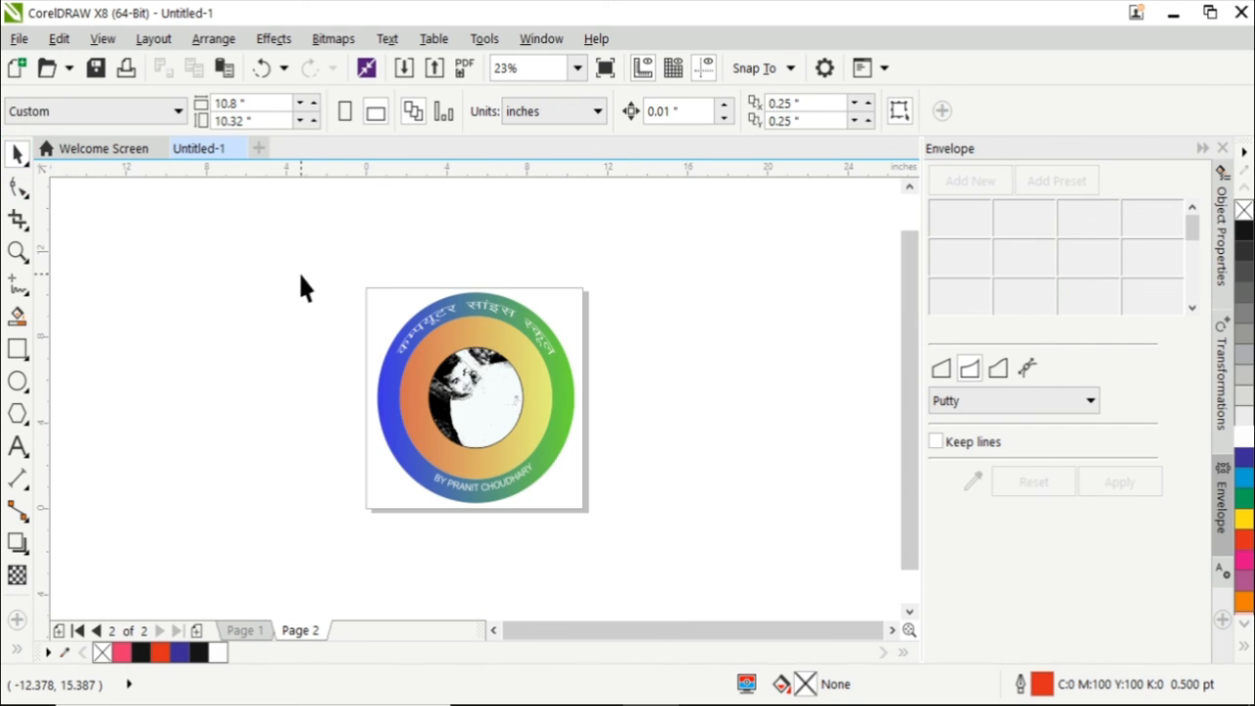
drag(332, 257, 624, 543)
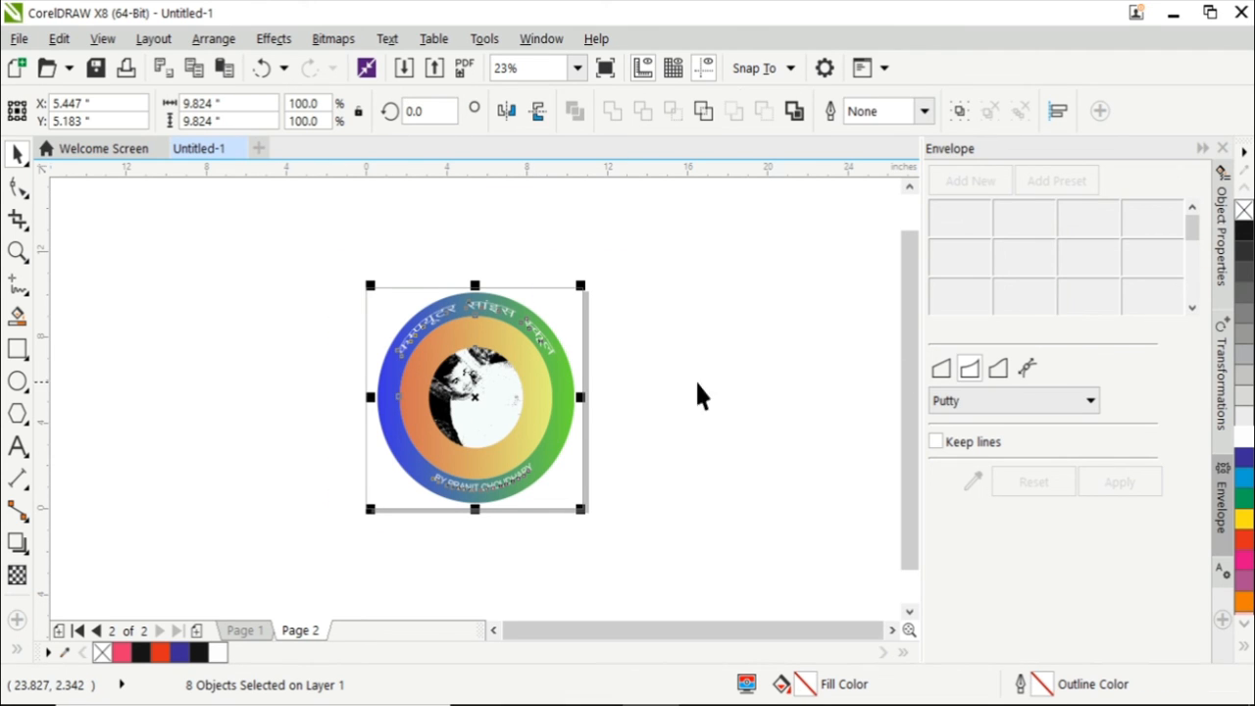
click(330, 284)
key(F4)
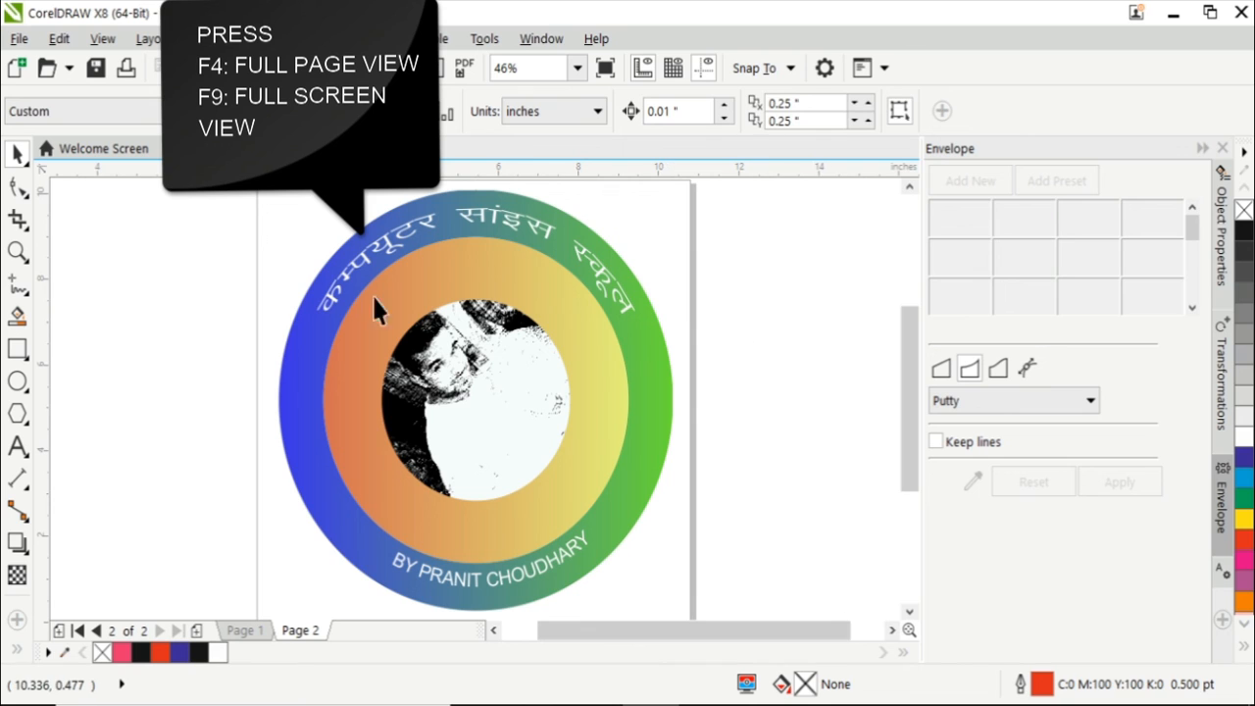
key(F9)
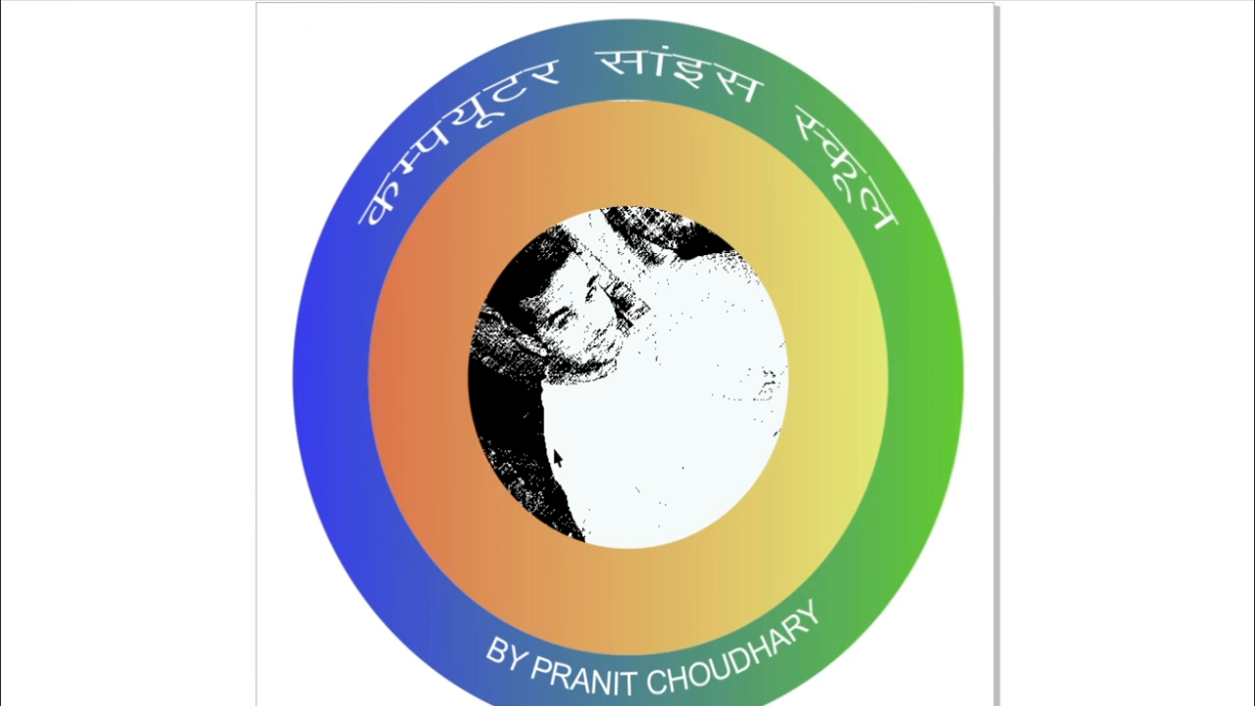